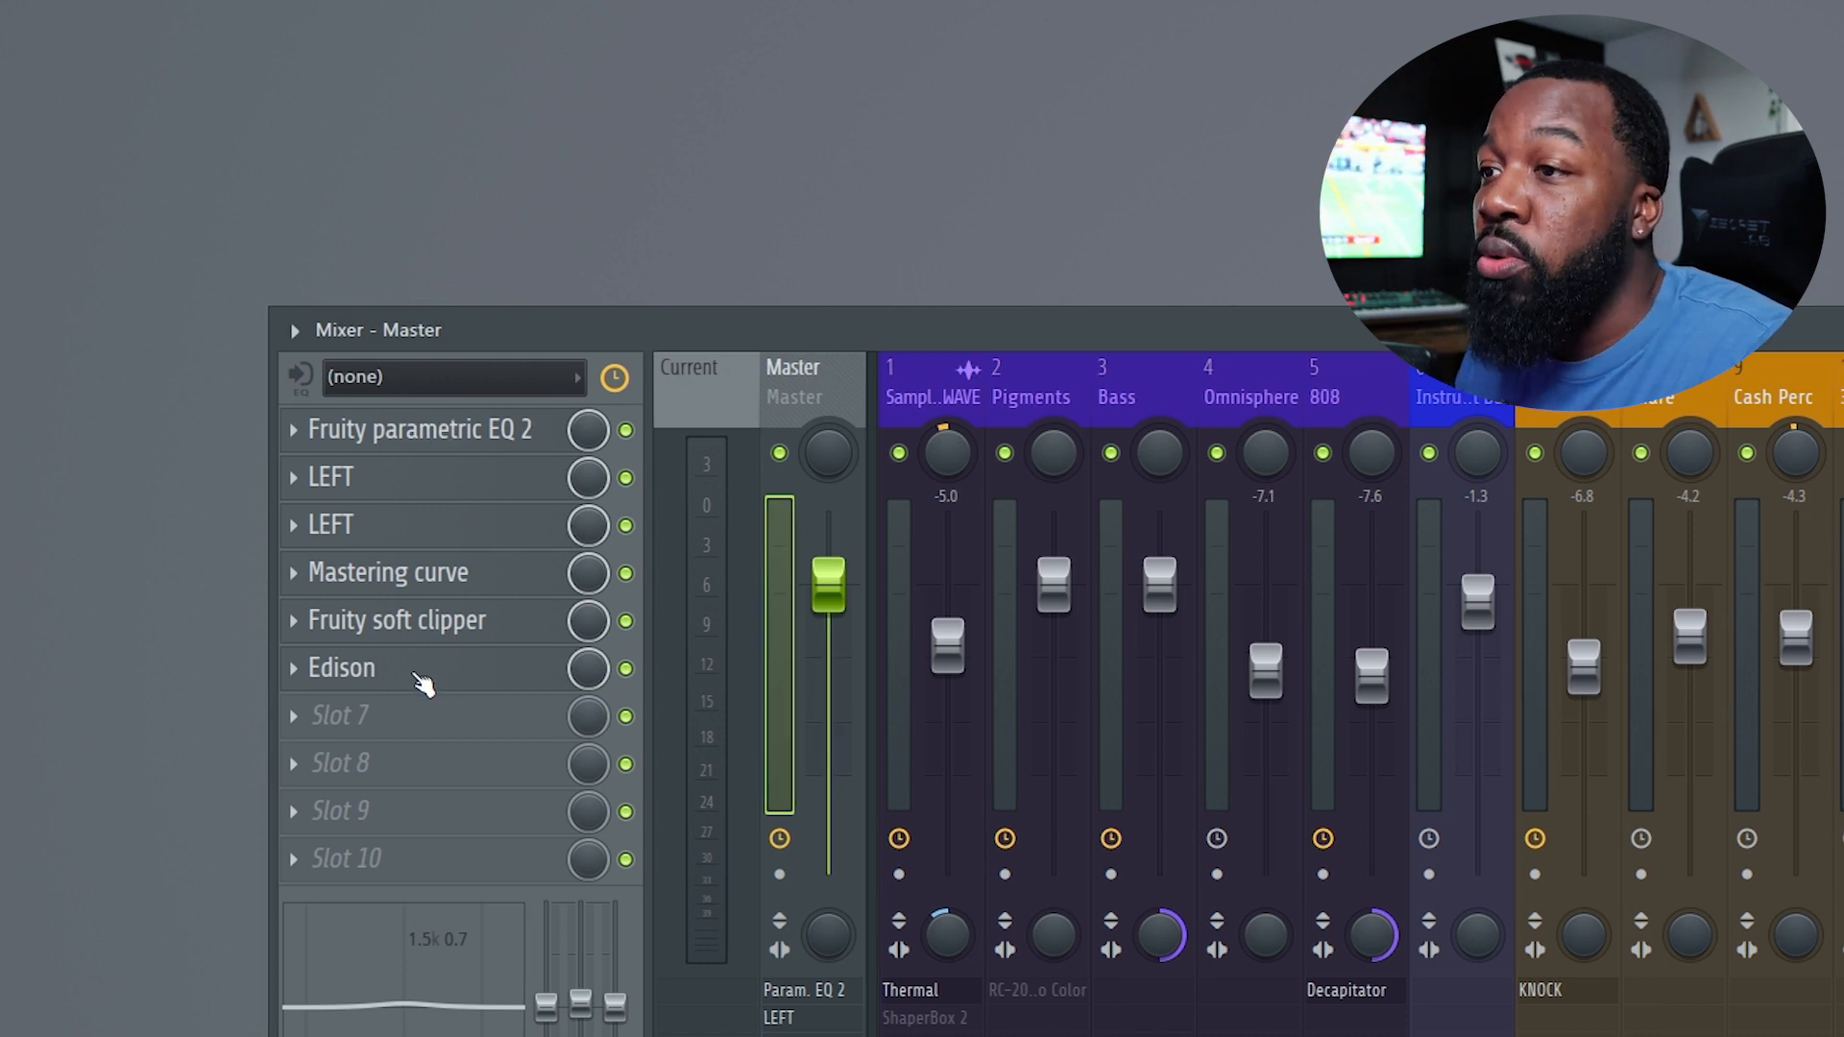
Open the options menu of the Thermal effect slot on the sample's mixer track.
mouse_move(423, 684)
mouse_down()
mouse_move(422, 441)
mouse_move(423, 682)
mouse_up()
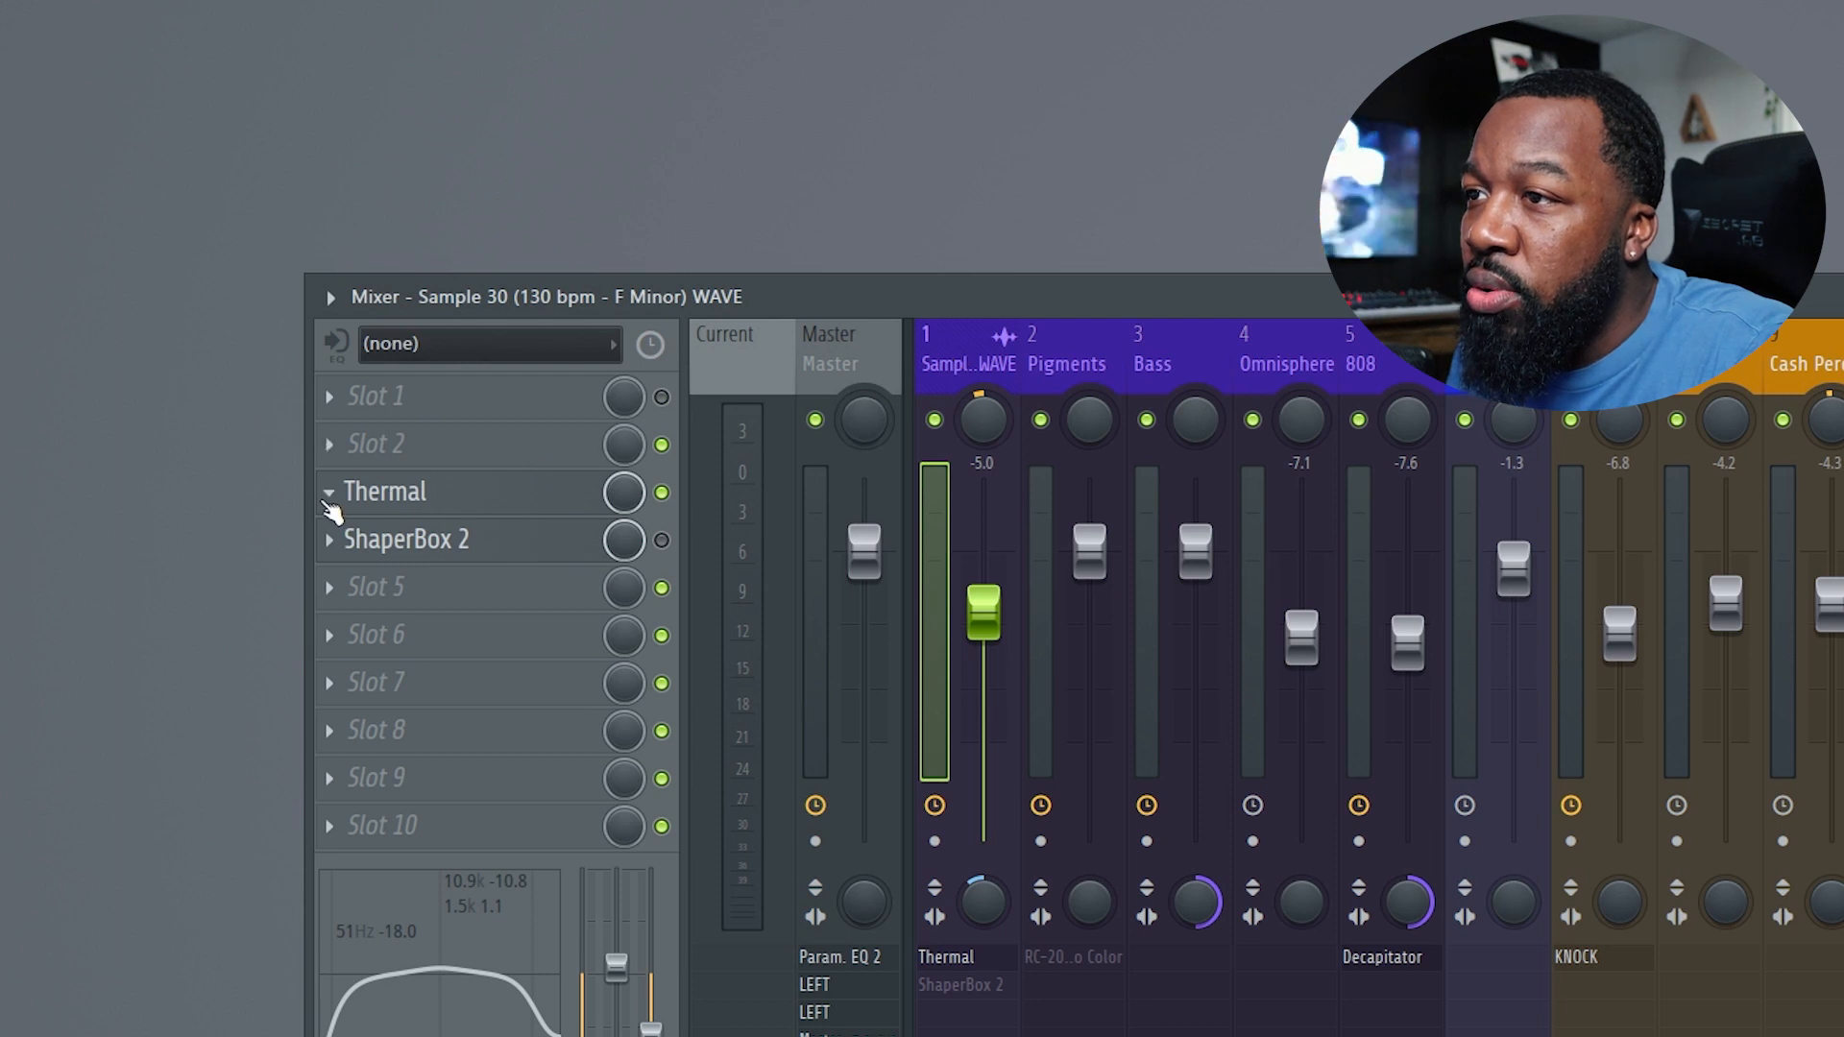
click(327, 494)
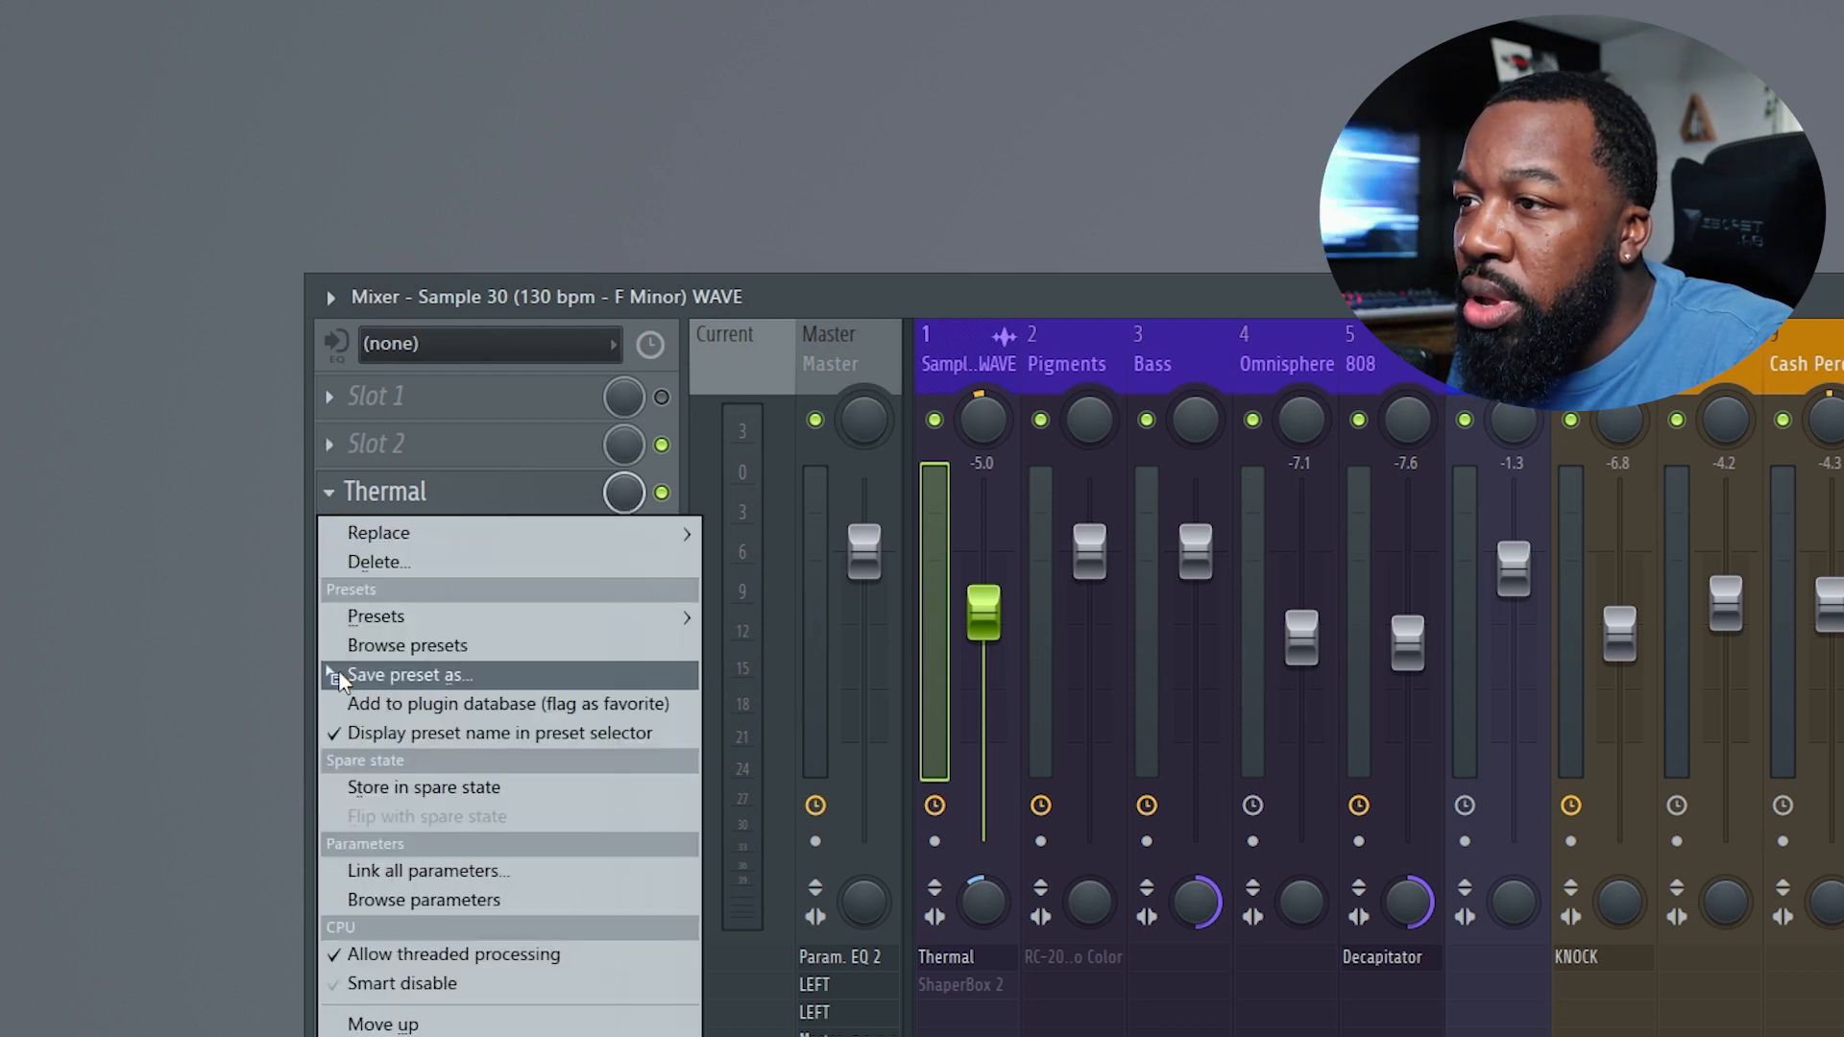
drag(341, 680, 1066, 376)
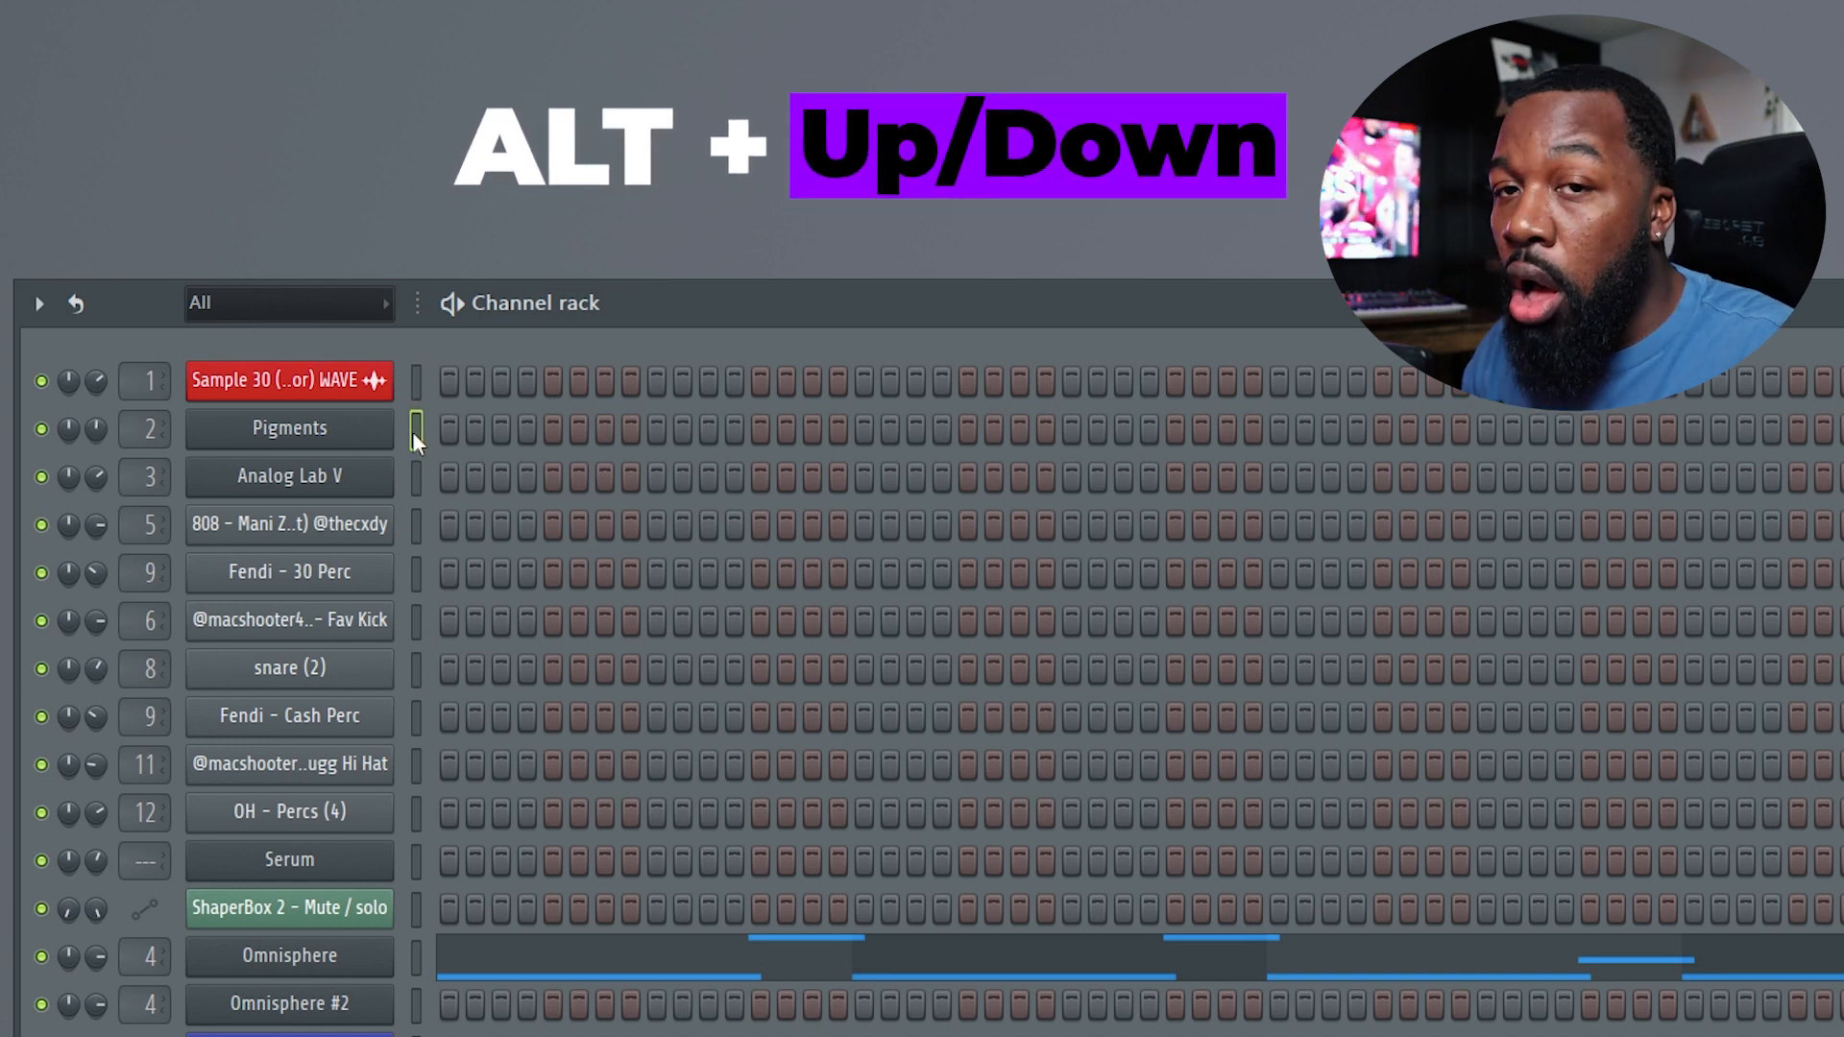
Move the Pigments channel down the channel rack until it sits below the Hi Hat channel.
key(alt+Up)
key(alt+Down)
key(alt+Down)
key(alt+Down)
key(alt+Down)
key(alt+Down)
key(alt+Down)
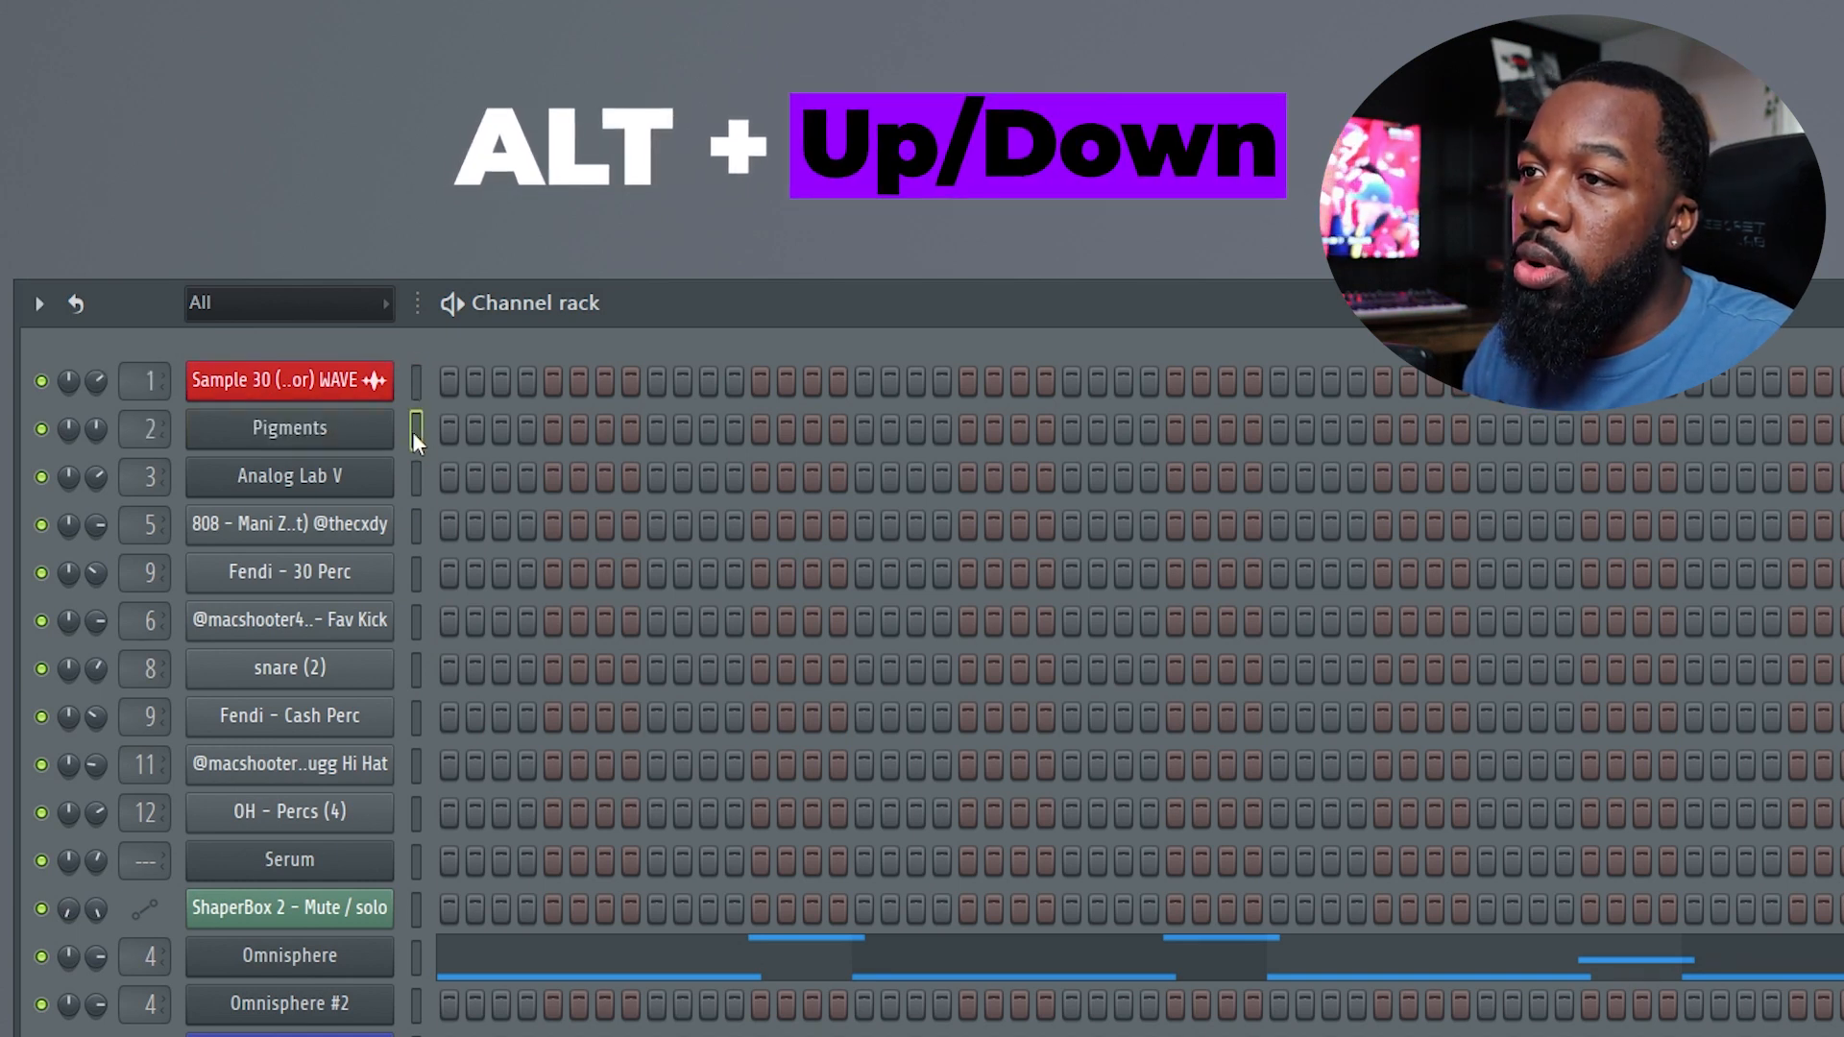
key(alt+Down)
key(alt+Down)
Select the Sample 30 channel and move it down the channel rack to sit below snare (2).
key(Up)
key(Up)
key(Up)
key(Up)
key(Up)
key(Up)
key(Up)
key(Up)
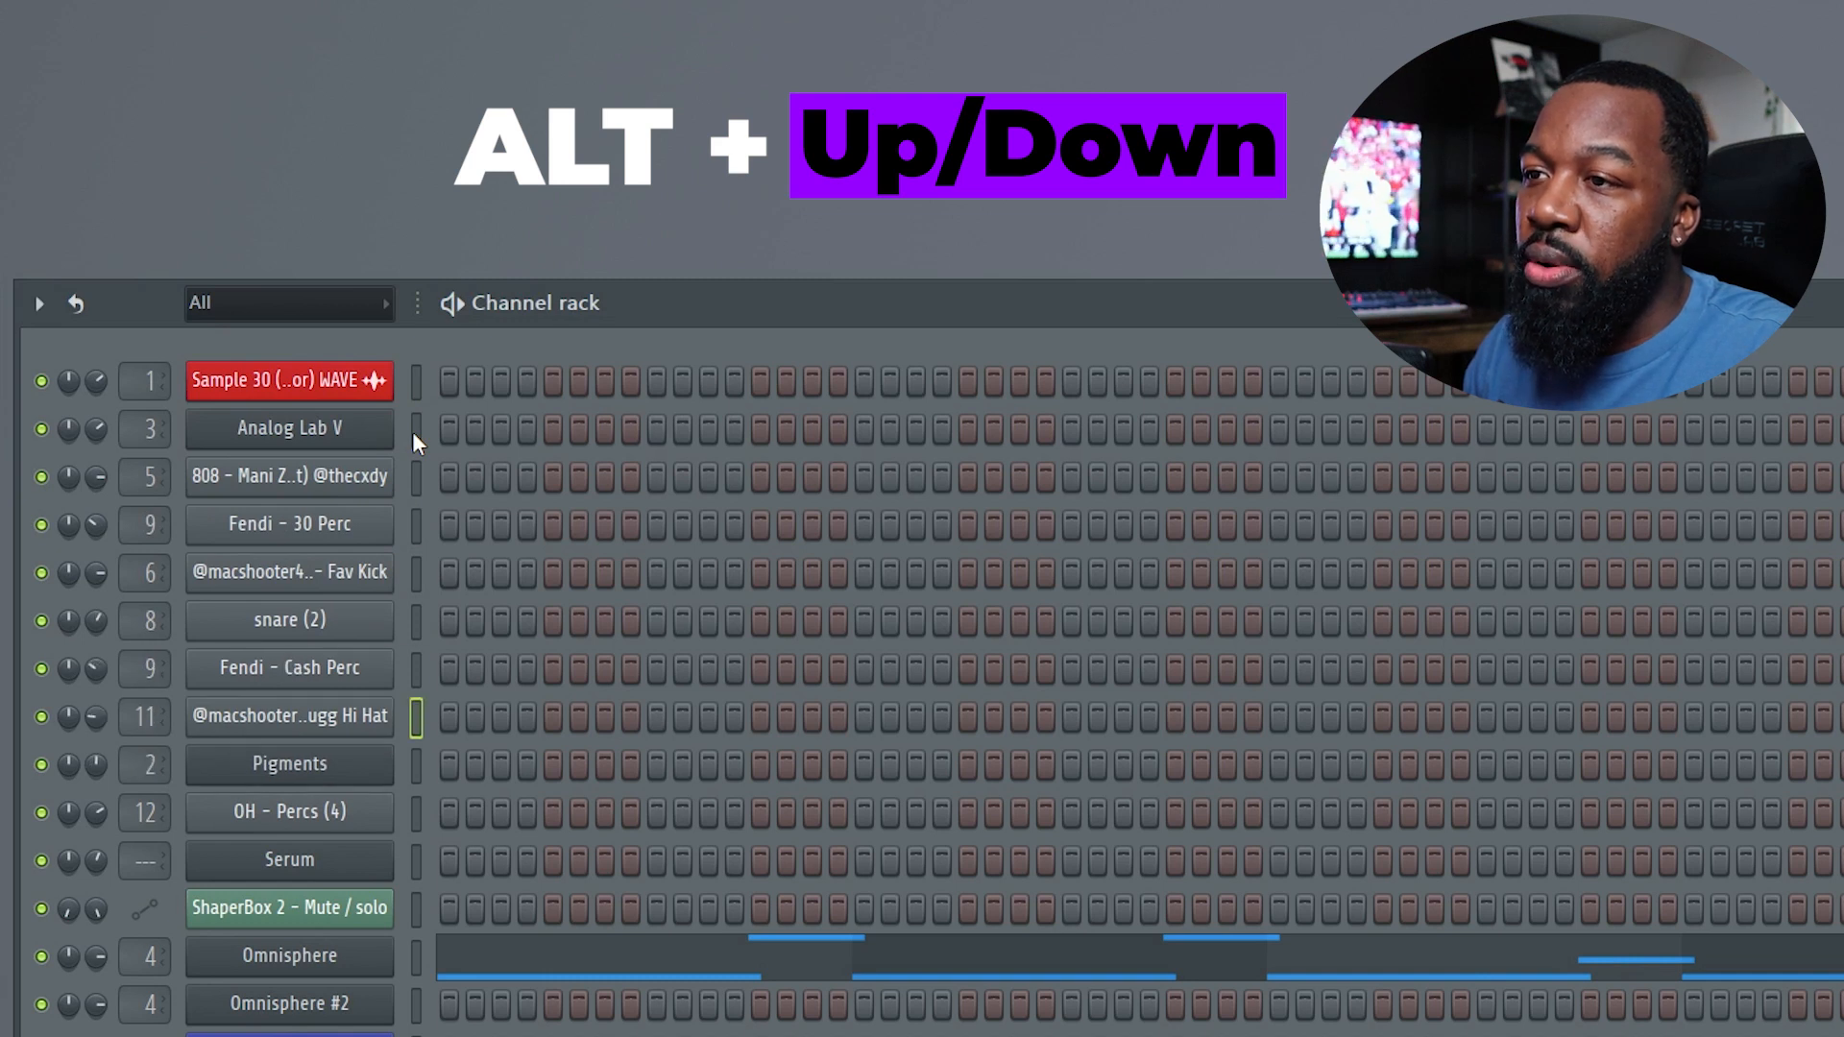
key(alt+Down)
key(alt+Down)
key(alt+Down)
key(alt+Down)
key(alt+Down)
key(alt+Down)
key(alt+Down)
key(alt+Down)
key(alt+Down)
key(alt+Down)
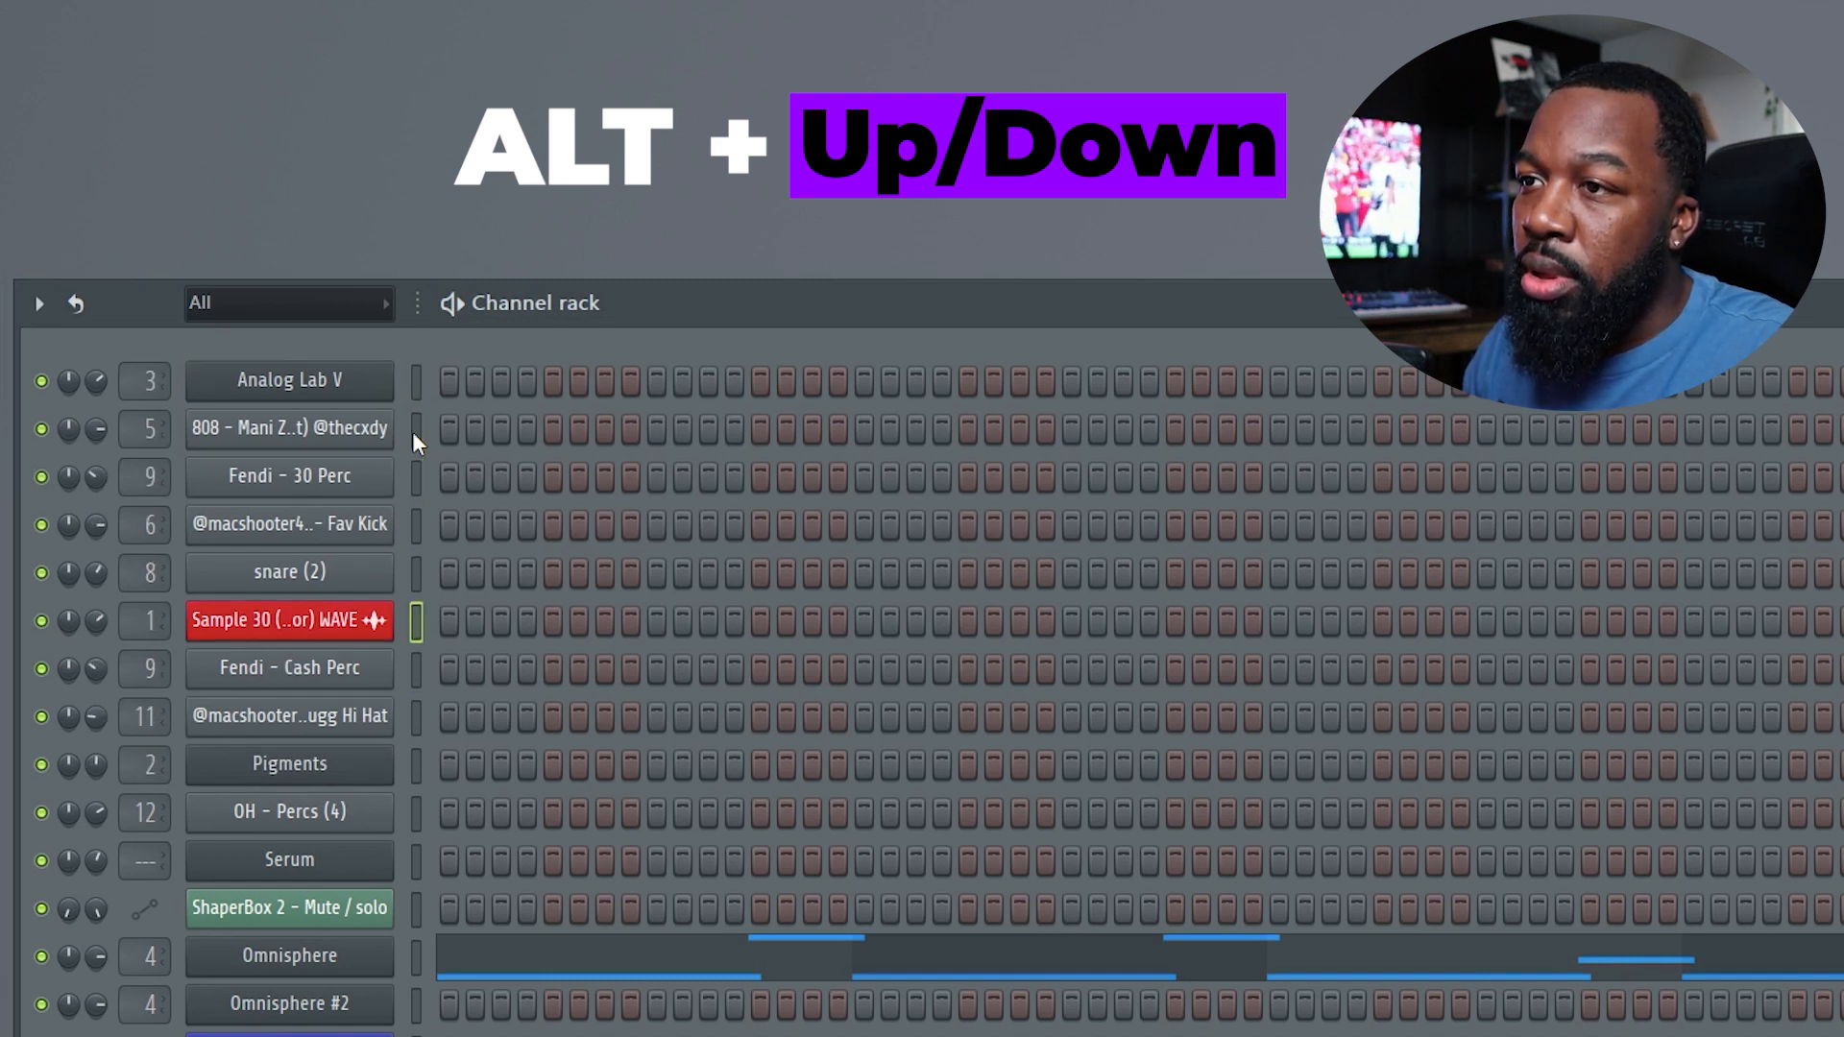
Move the selected channels from Sample 30 through OH - Percs (4) further down the channel rack.
key(alt+Up)
key(alt+Up)
key(alt+Up)
key(alt+Up)
key(alt+Up)
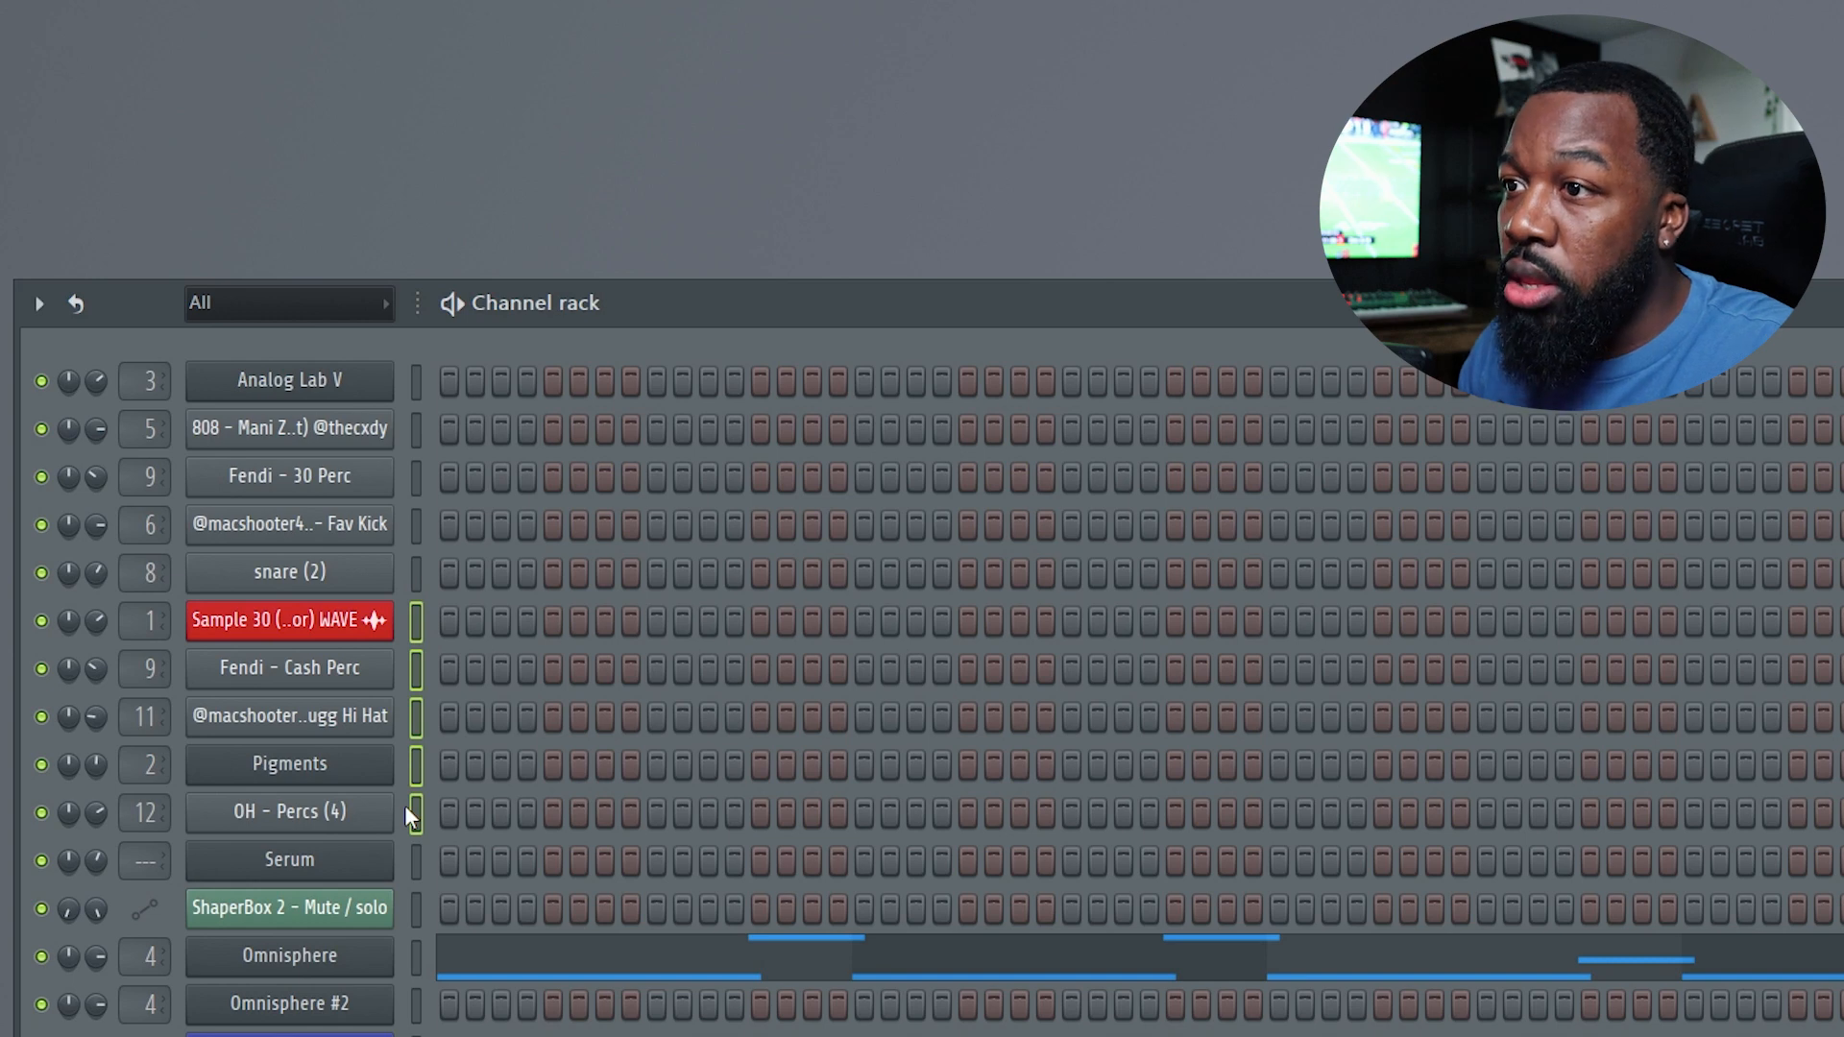
key(alt+Down)
key(alt+Down)
key(alt+Down)
key(alt+Down)
key(alt+Down)
key(alt+Down)
key(alt+Down)
key(alt+Down)
key(alt+Down)
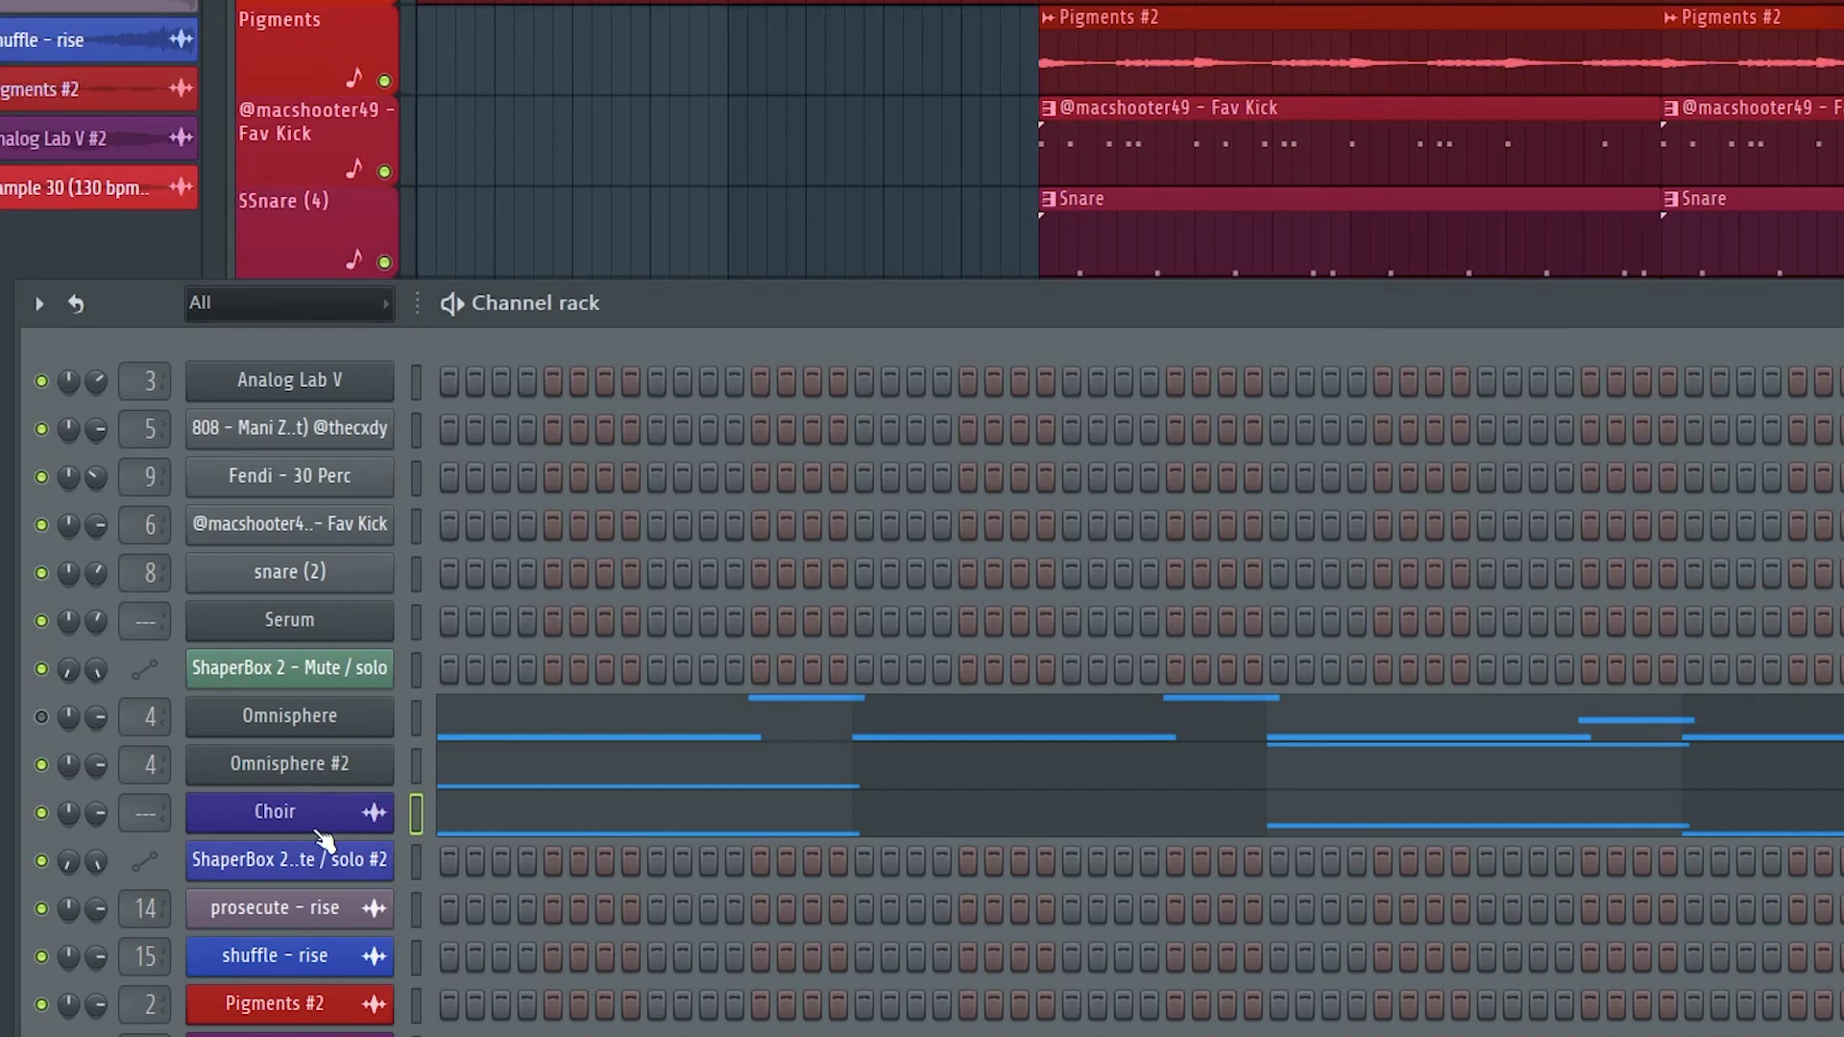
Move the Choir channel up the channel rack to sit directly below Analog Lab V.
scroll(326, 826, up, 6)
scroll(322, 532, down, 5)
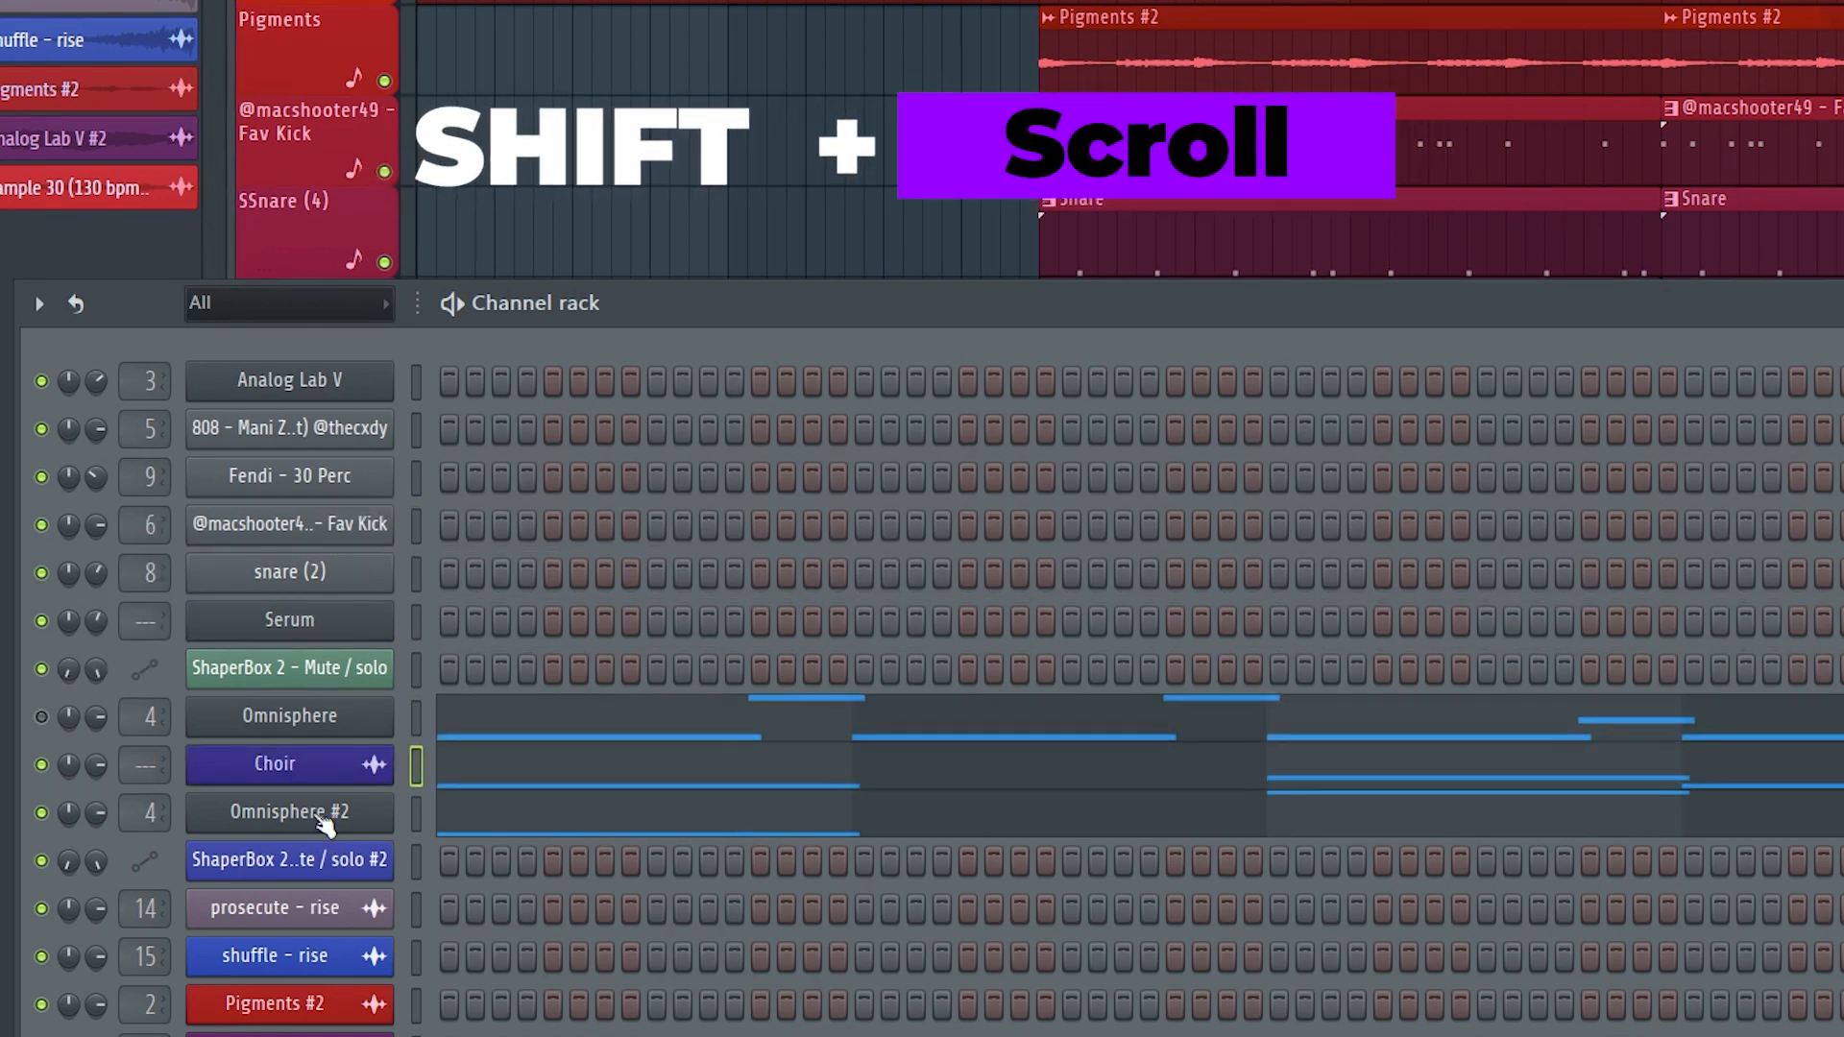
scroll(323, 824, up, 8)
scroll(321, 395, down, 2)
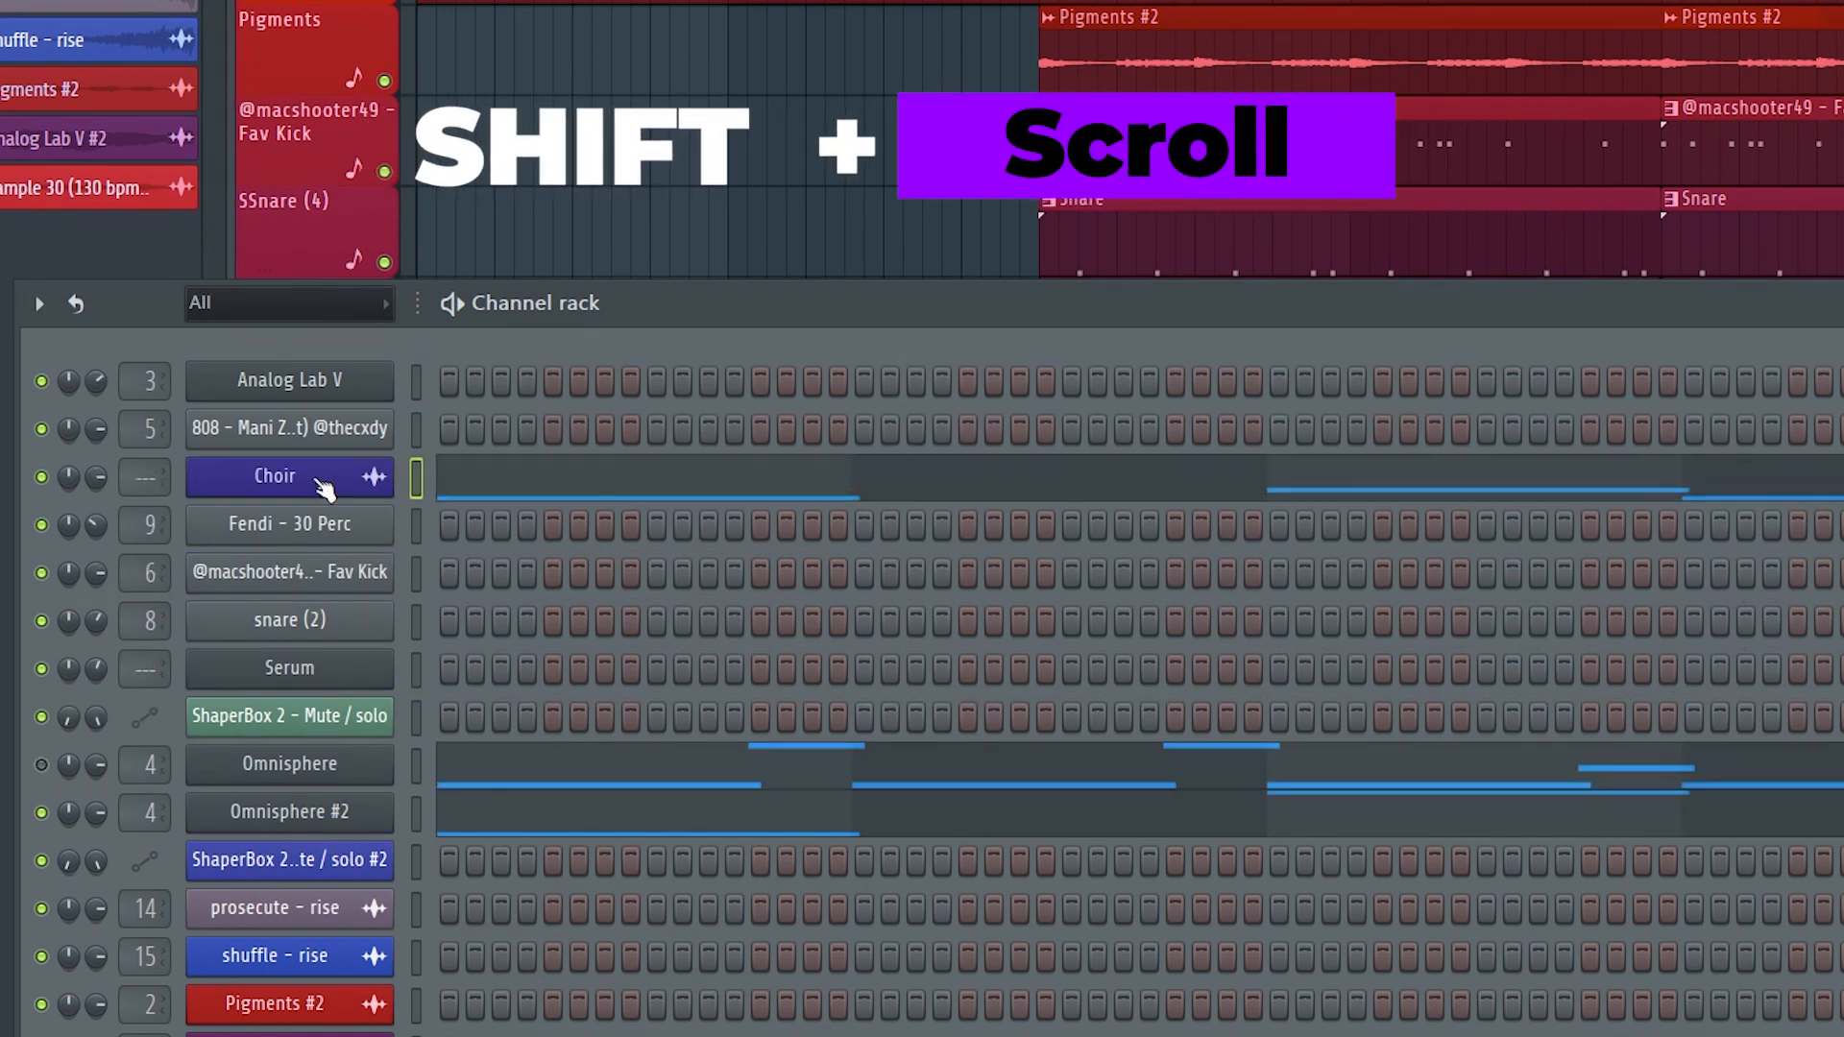
scroll(324, 487, down, 2)
scroll(326, 587, up, 3)
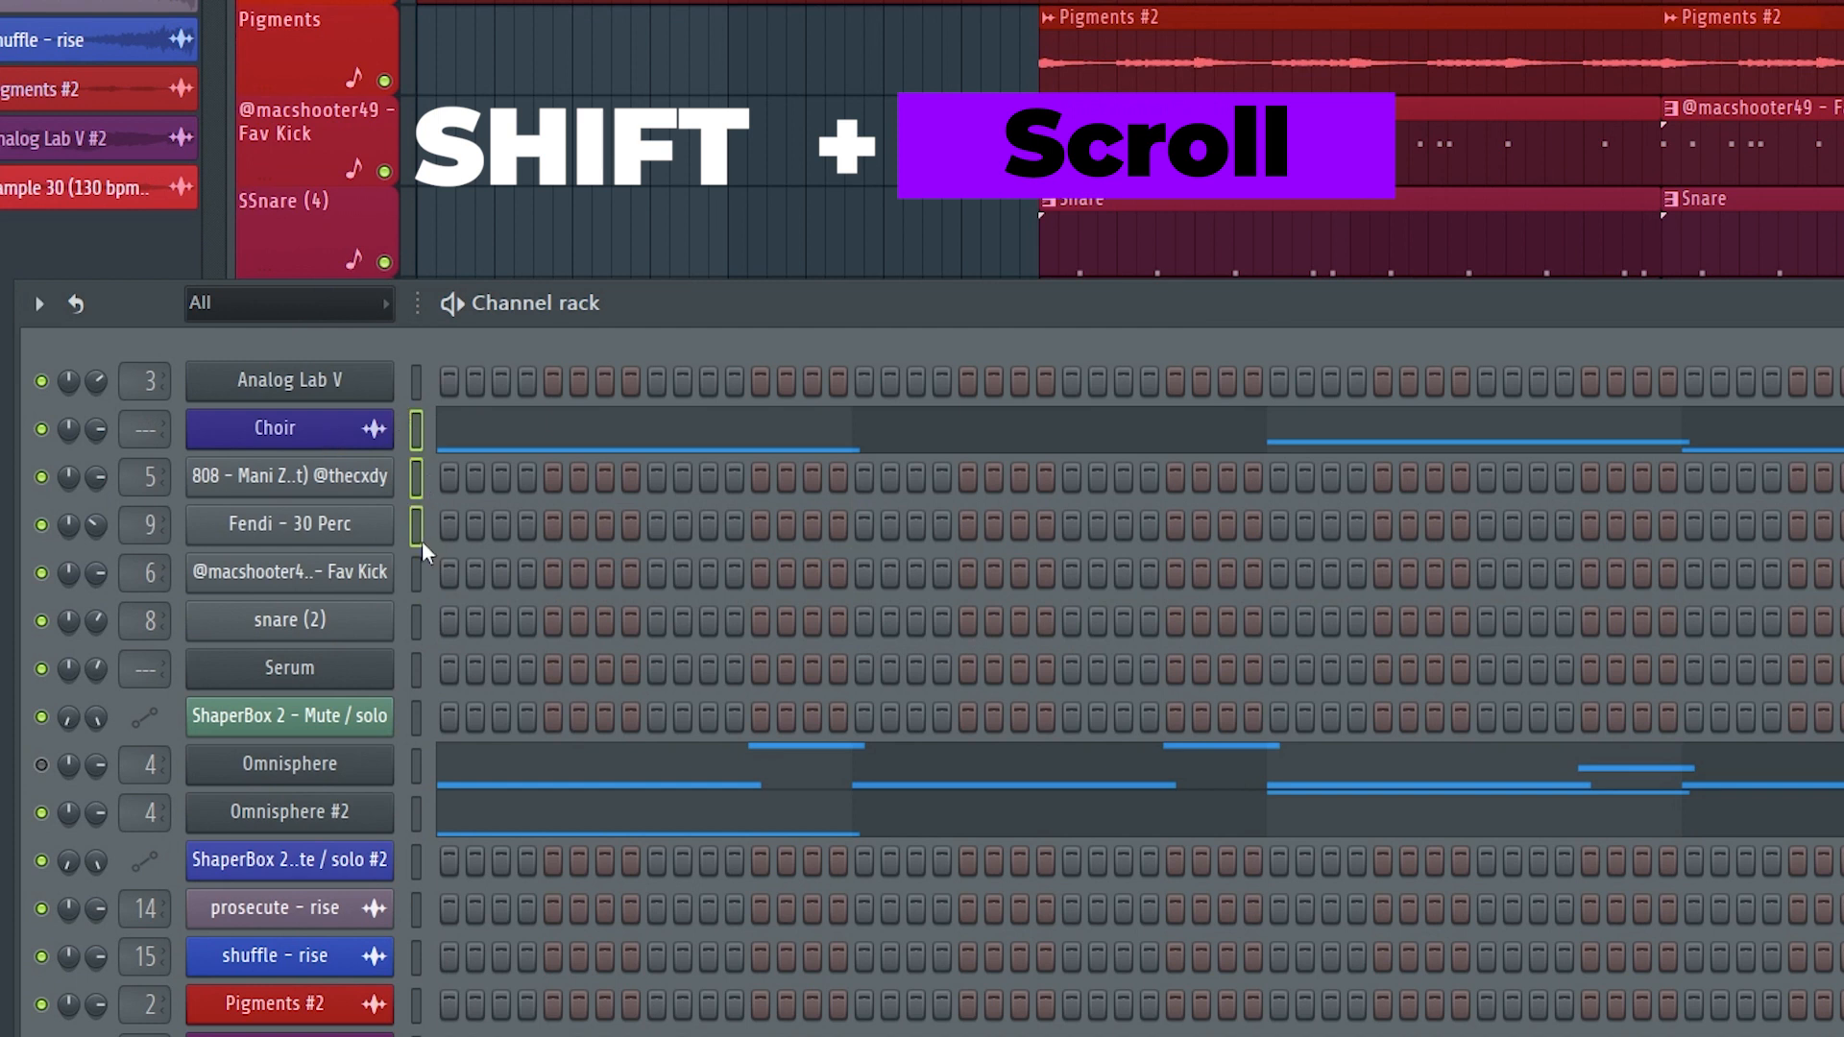
Move the Fav Kick and Serum channels up above the Fendi - 30 Perc channel.
scroll(337, 533, down, 4)
scroll(337, 716, up, 3)
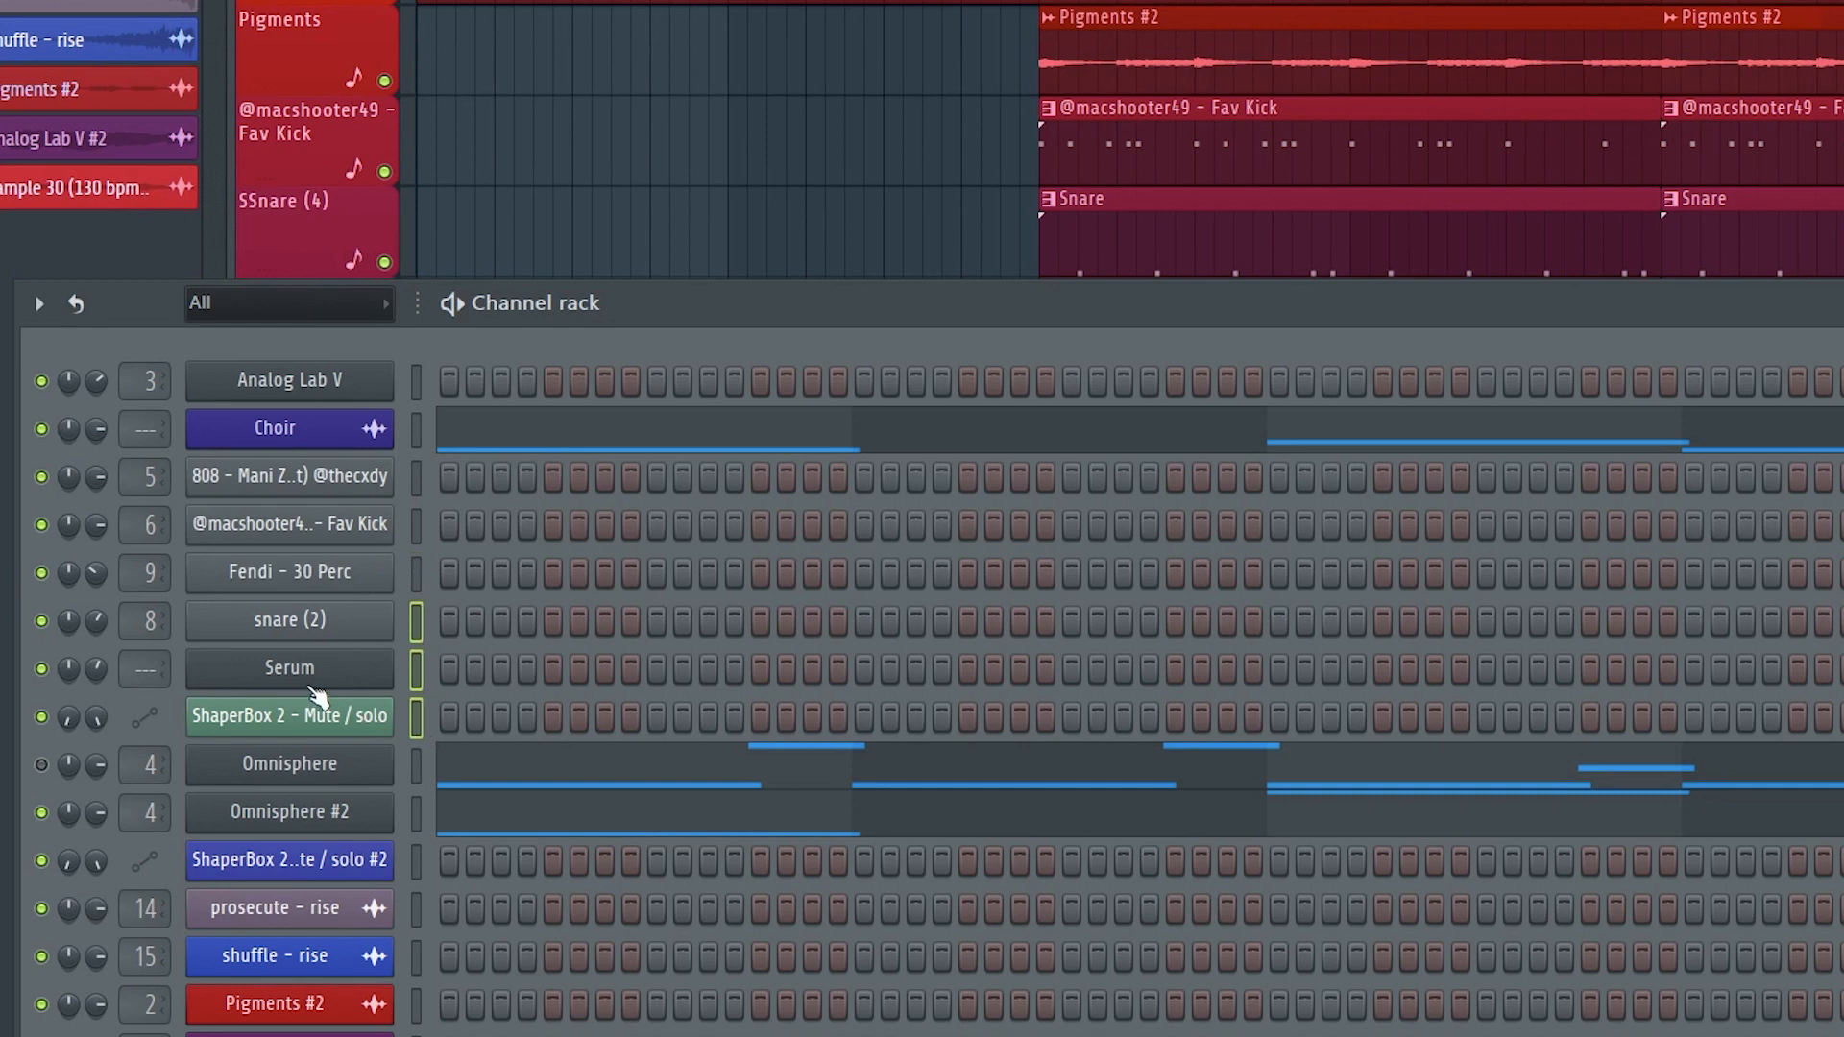
scroll(317, 692, down, 7)
scroll(318, 768, up, 9)
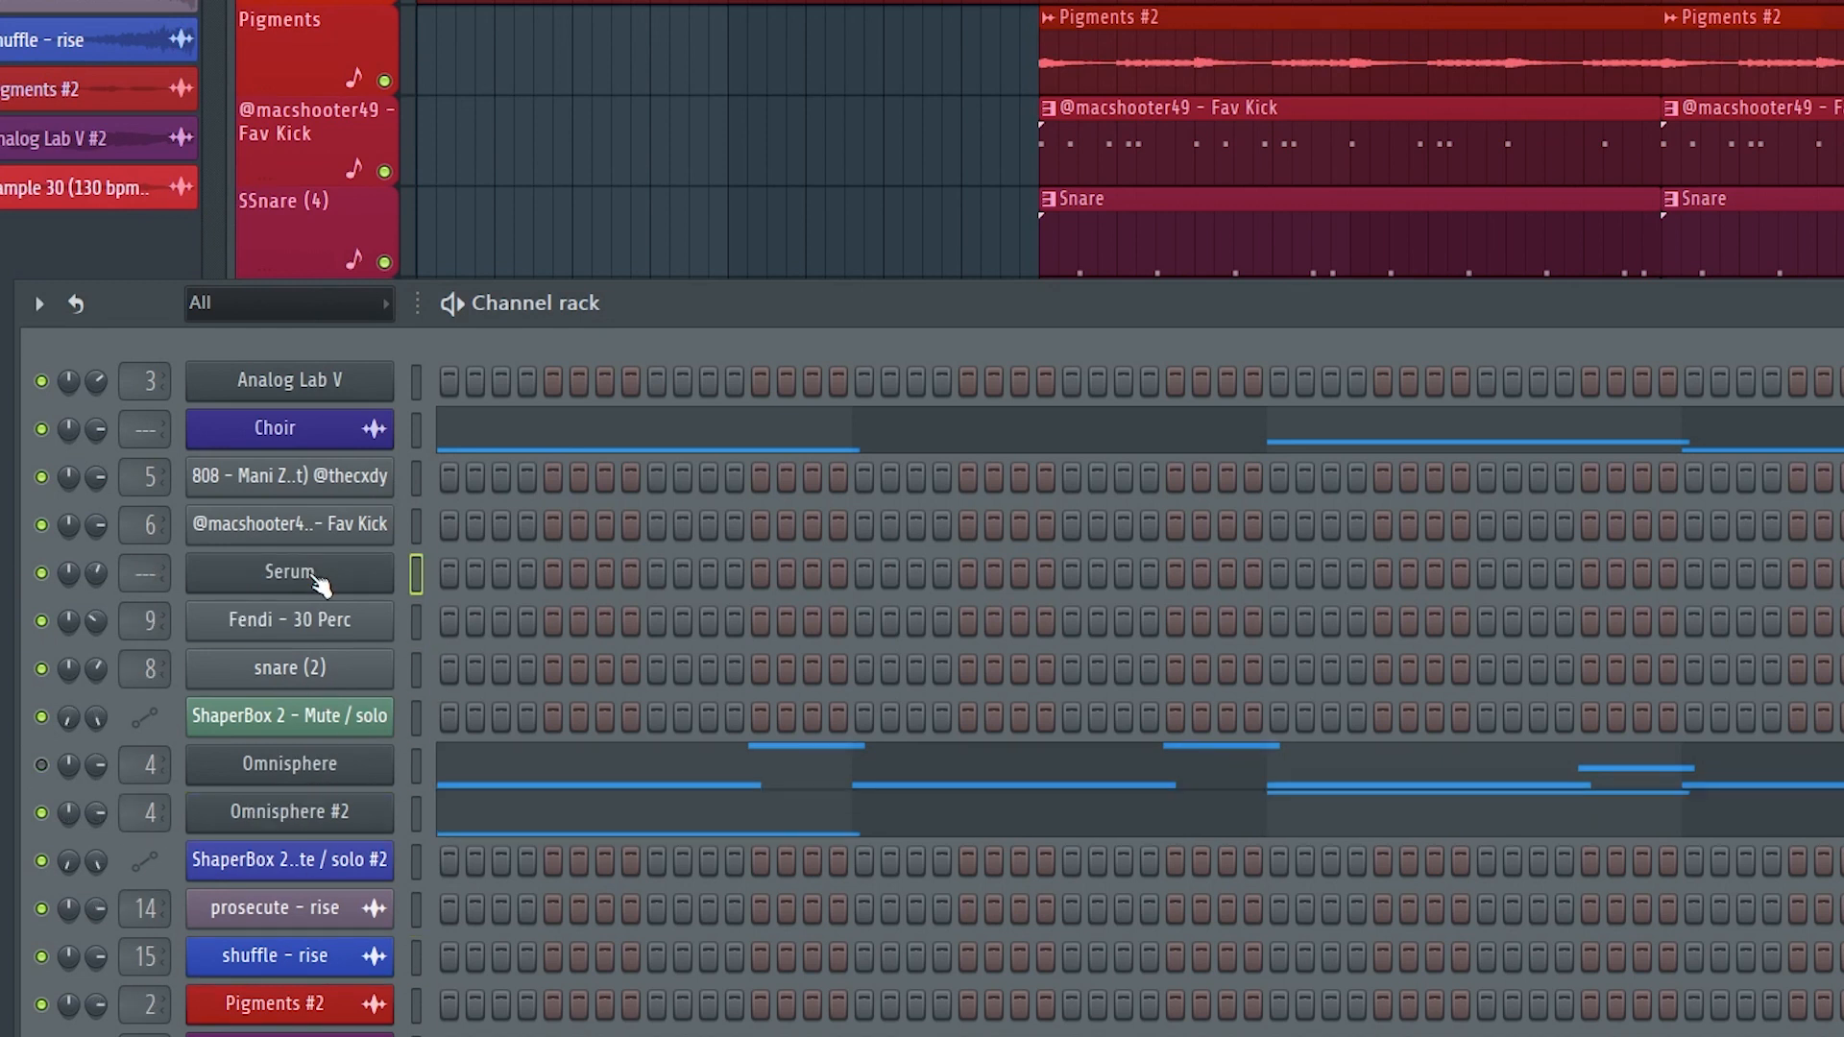
Move Serum above Fav Kick and shift the 808, Serum and Fav Kick channels together below snare (2).
scroll(320, 581, up, 1)
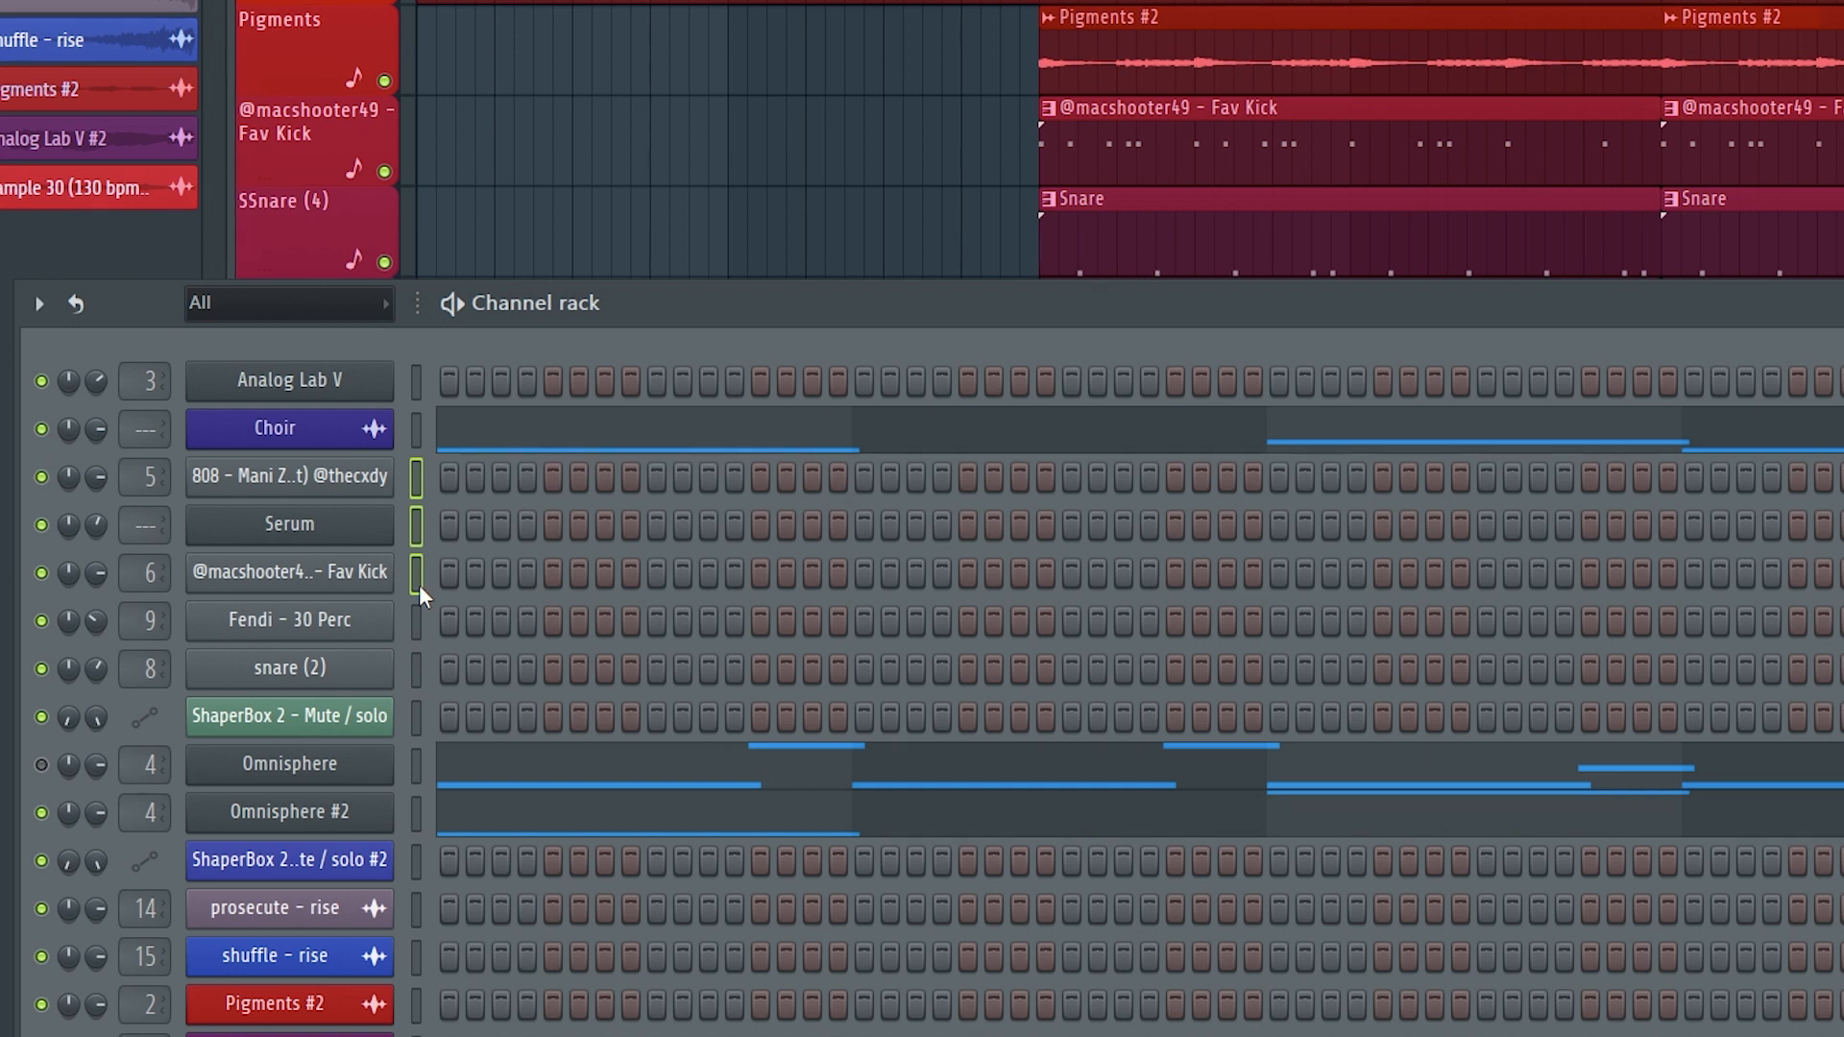
scroll(419, 584, down, 2)
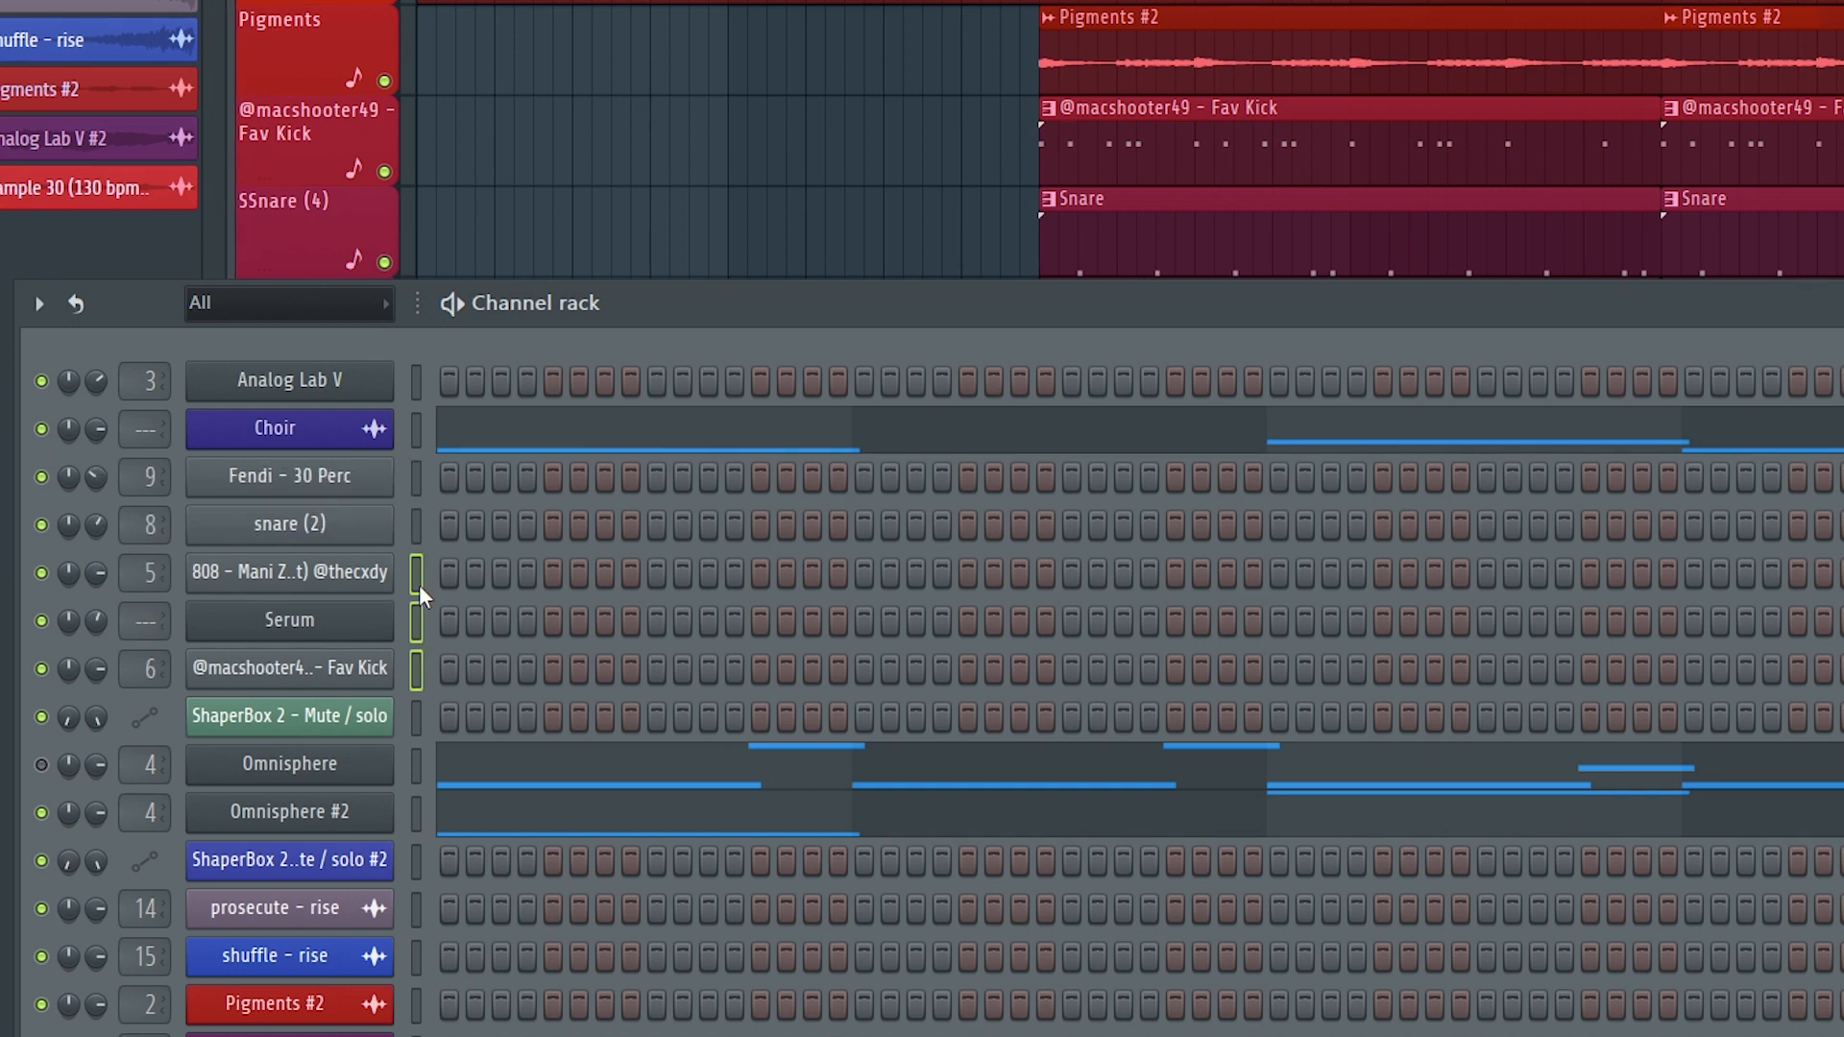
Move the 808, Serum and Fav Kick channels to the top of the rack and Analog Lab V below Fendi - 30 Perc.
scroll(419, 583, up, 2)
scroll(419, 583, up, 2)
click(360, 528)
scroll(362, 533, down, 2)
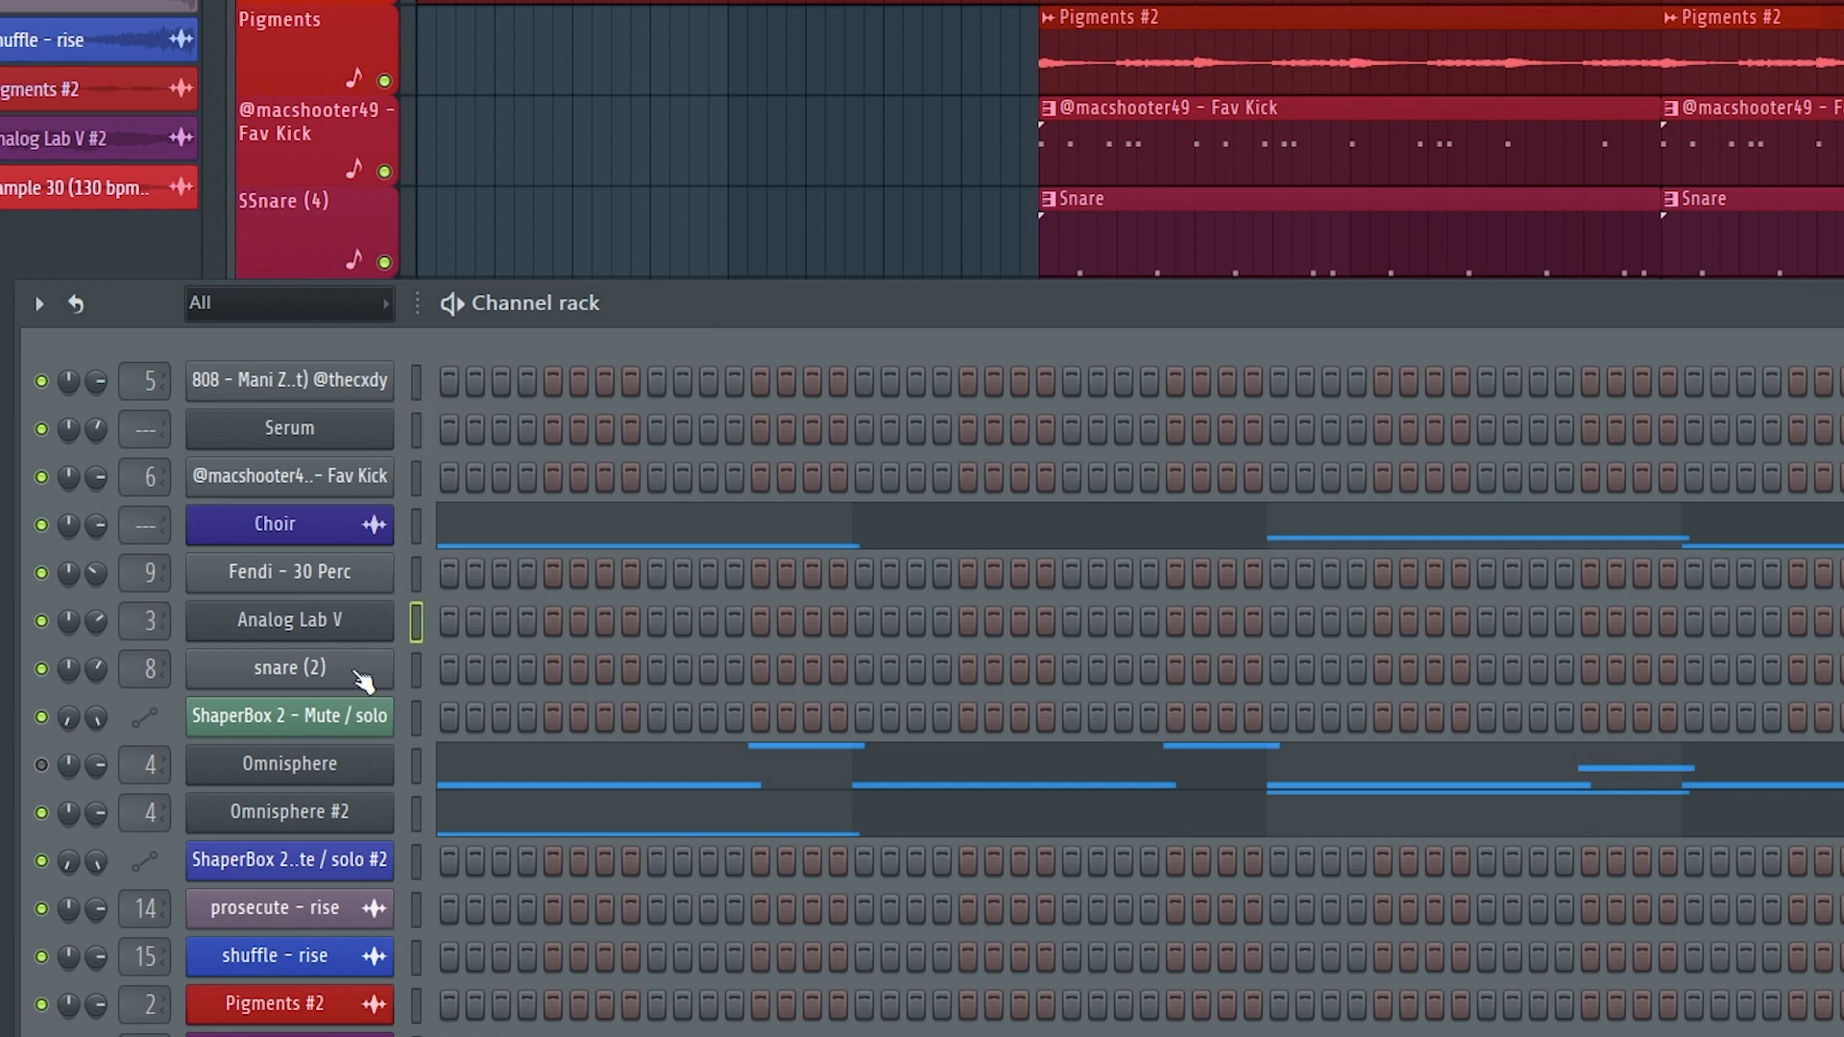
scroll(363, 533, up, 2)
drag(363, 533, 362, 770)
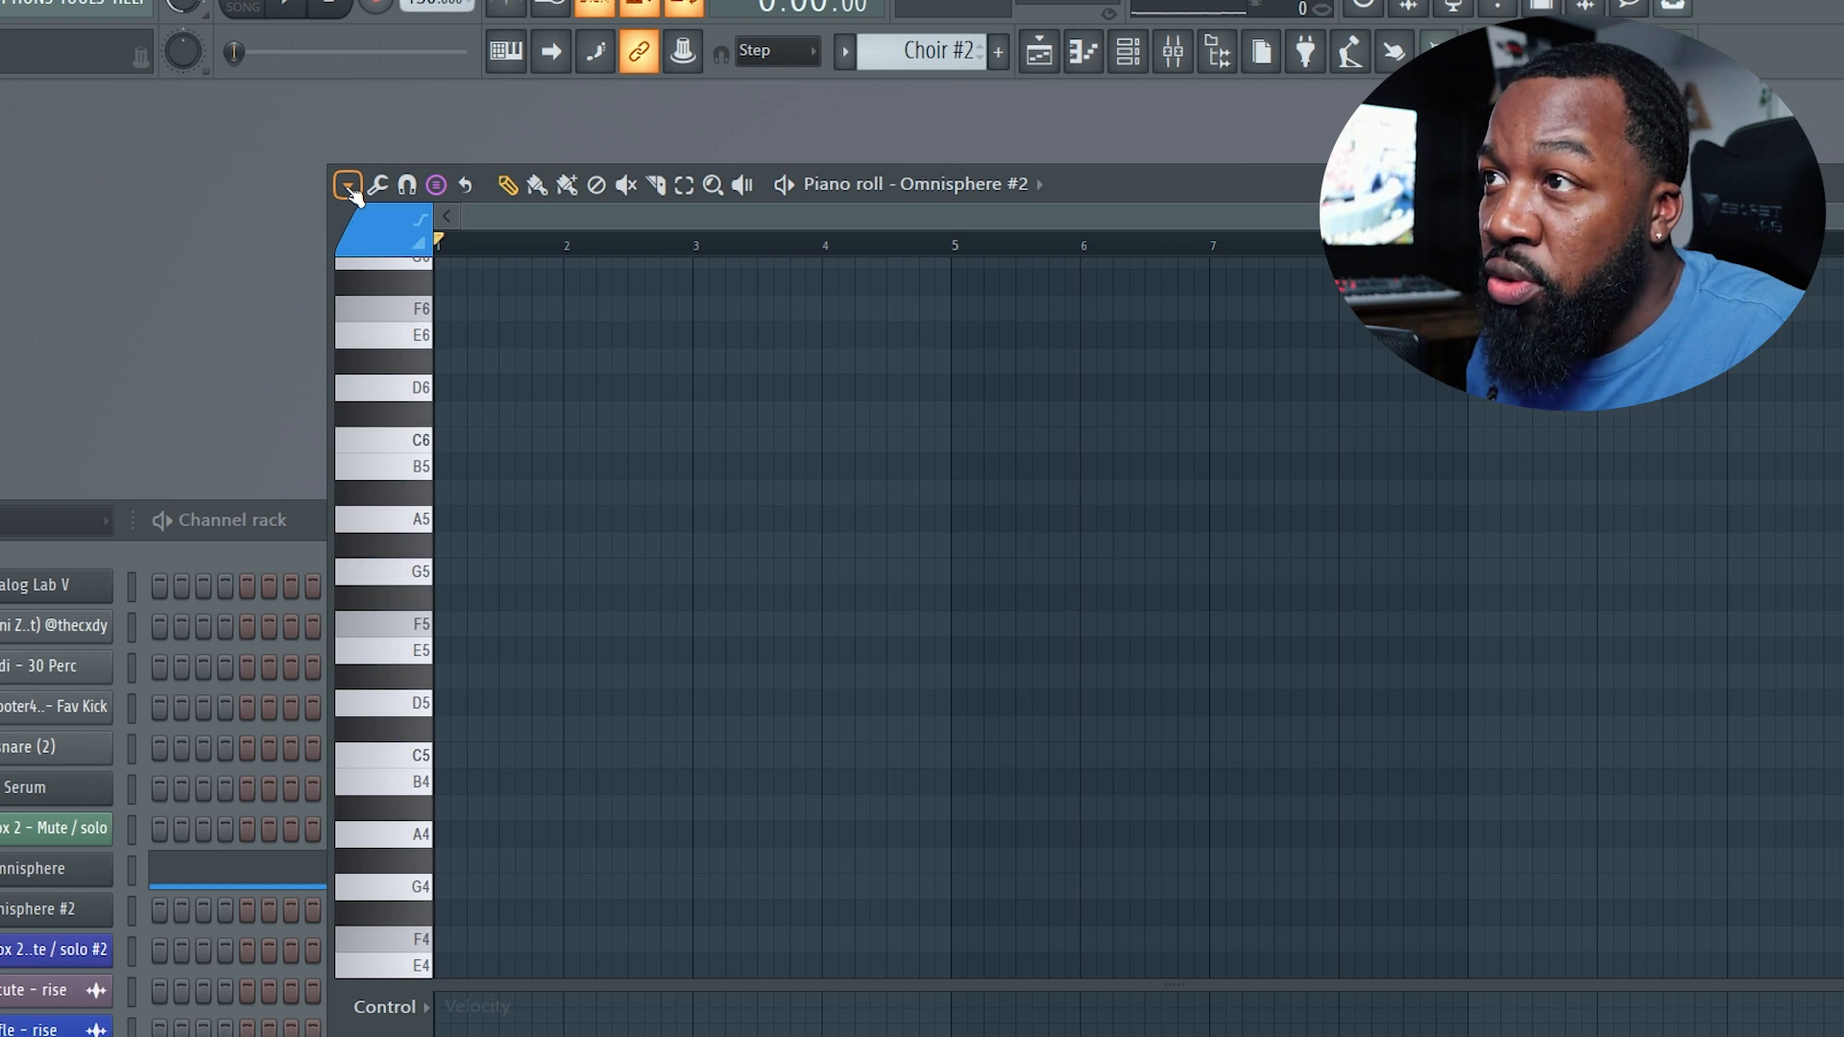
Browse the chord and scale presets in the piano roll's Stamp submenu.
click(348, 186)
mouse_move(383, 286)
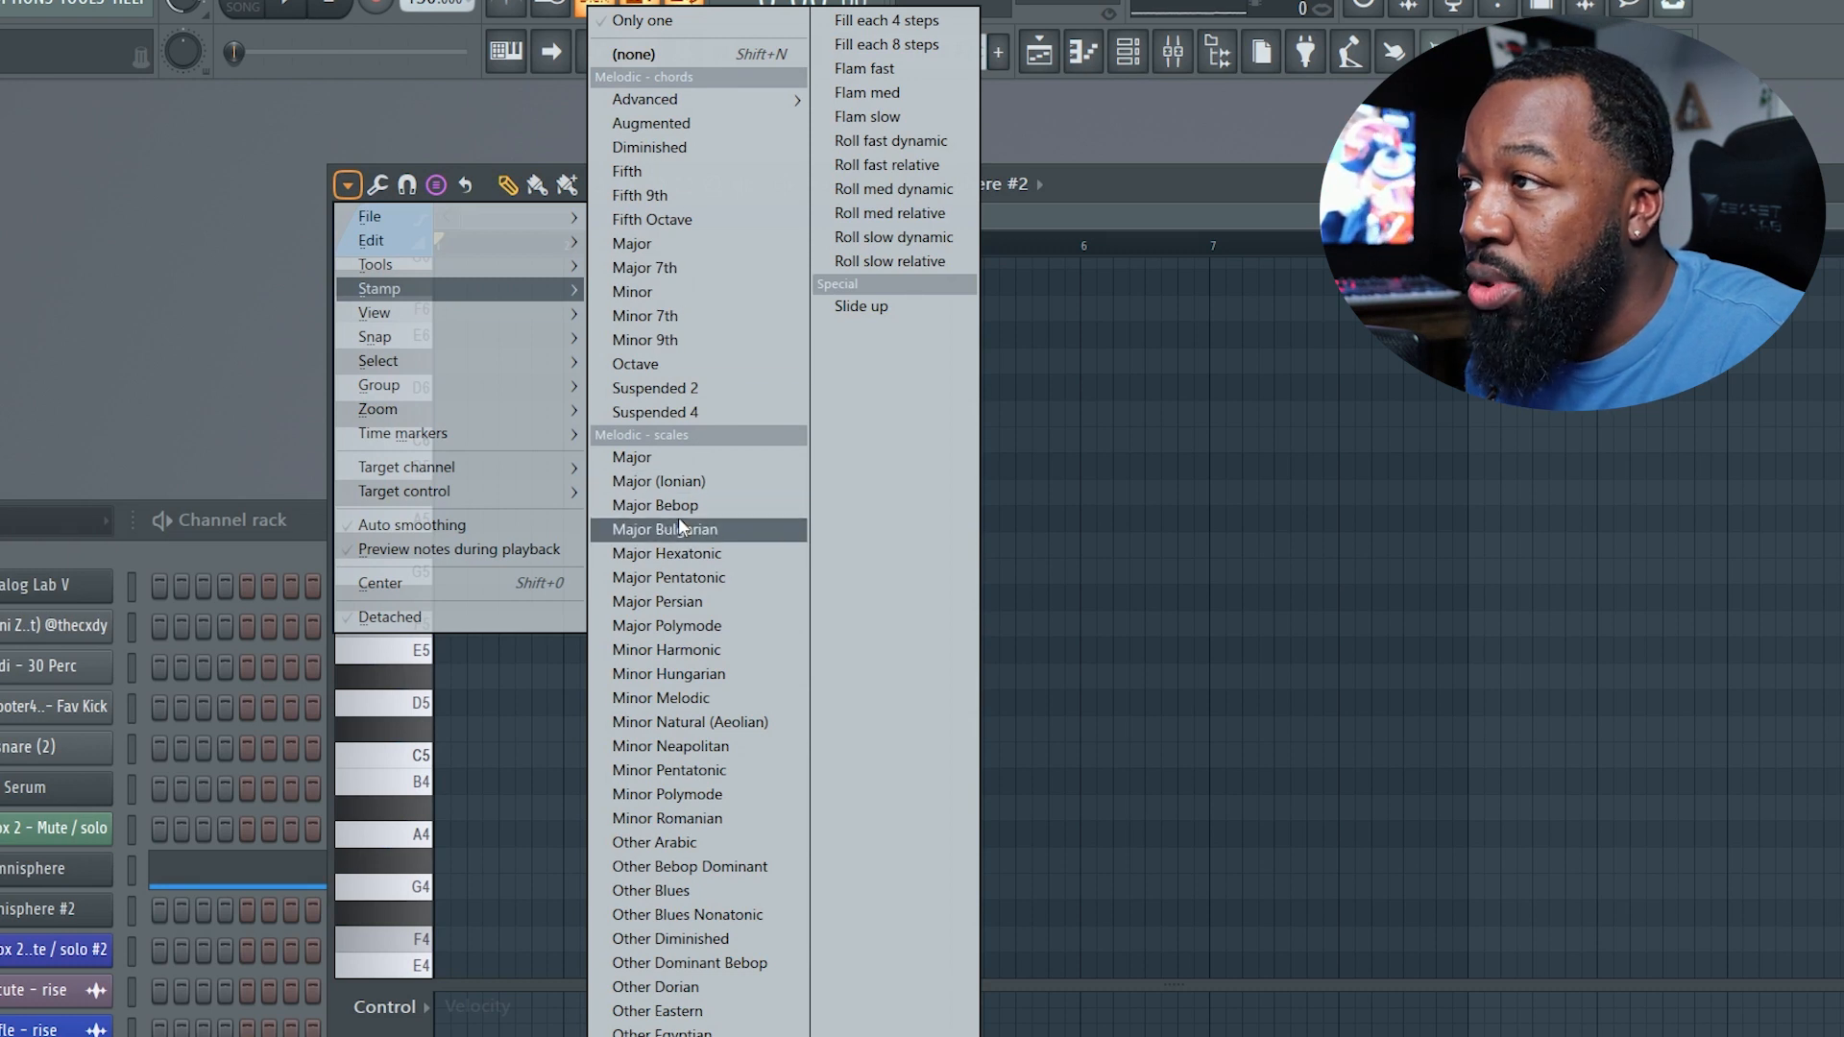
click(1099, 178)
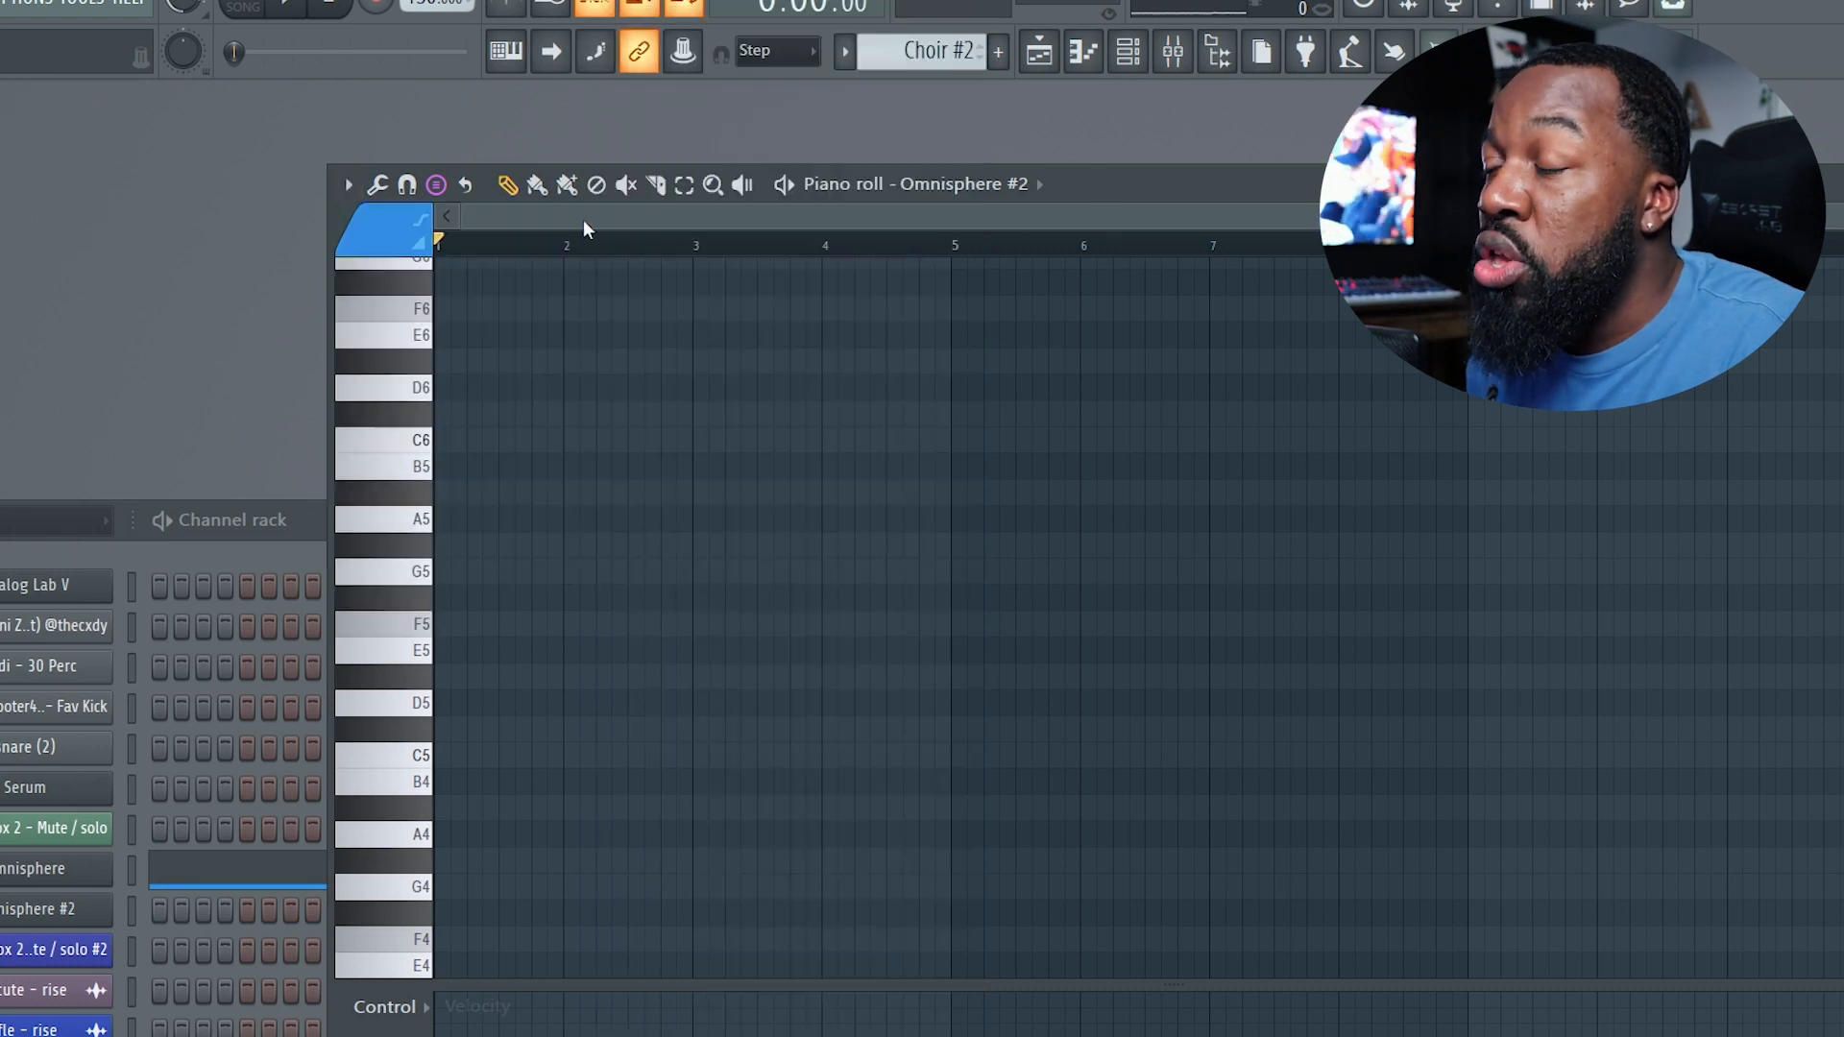
Stamp a Minor Natural (Aeolian) scale starting at F4, spanning four bars, in the Omnisphere #2 piano roll.
click(437, 185)
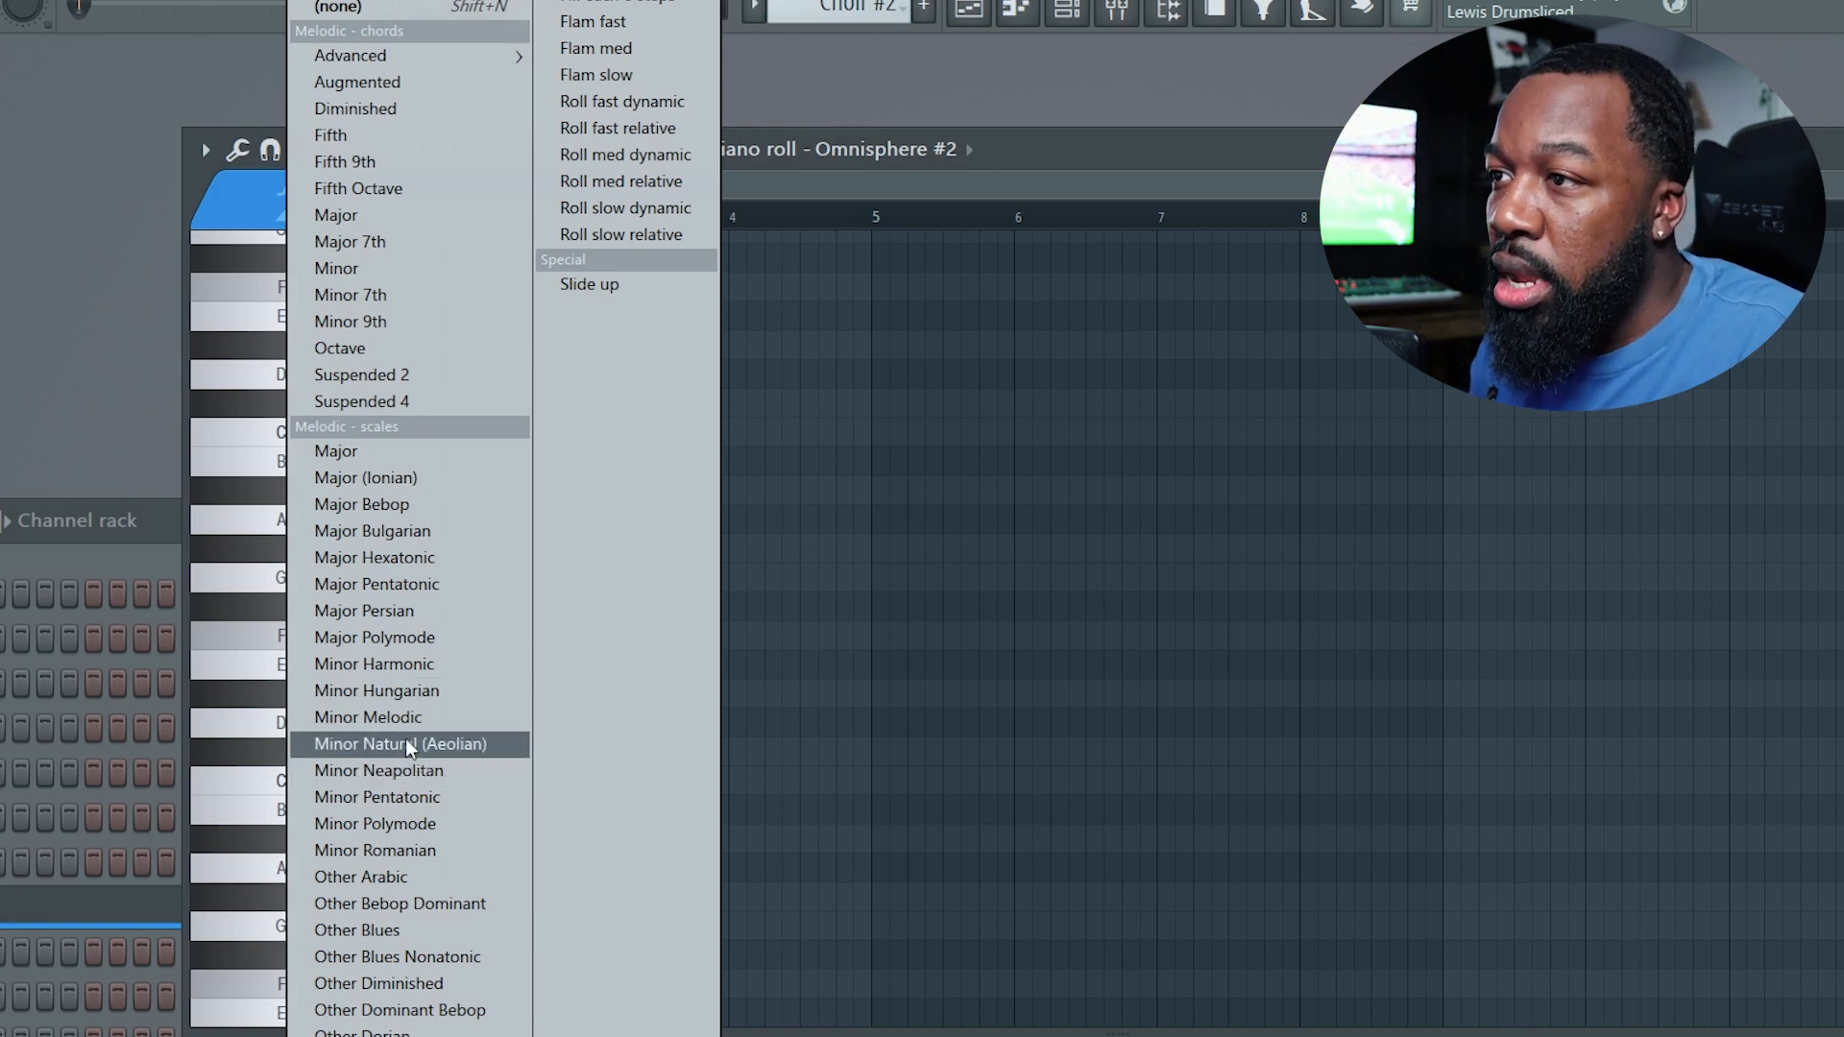
click(353, 746)
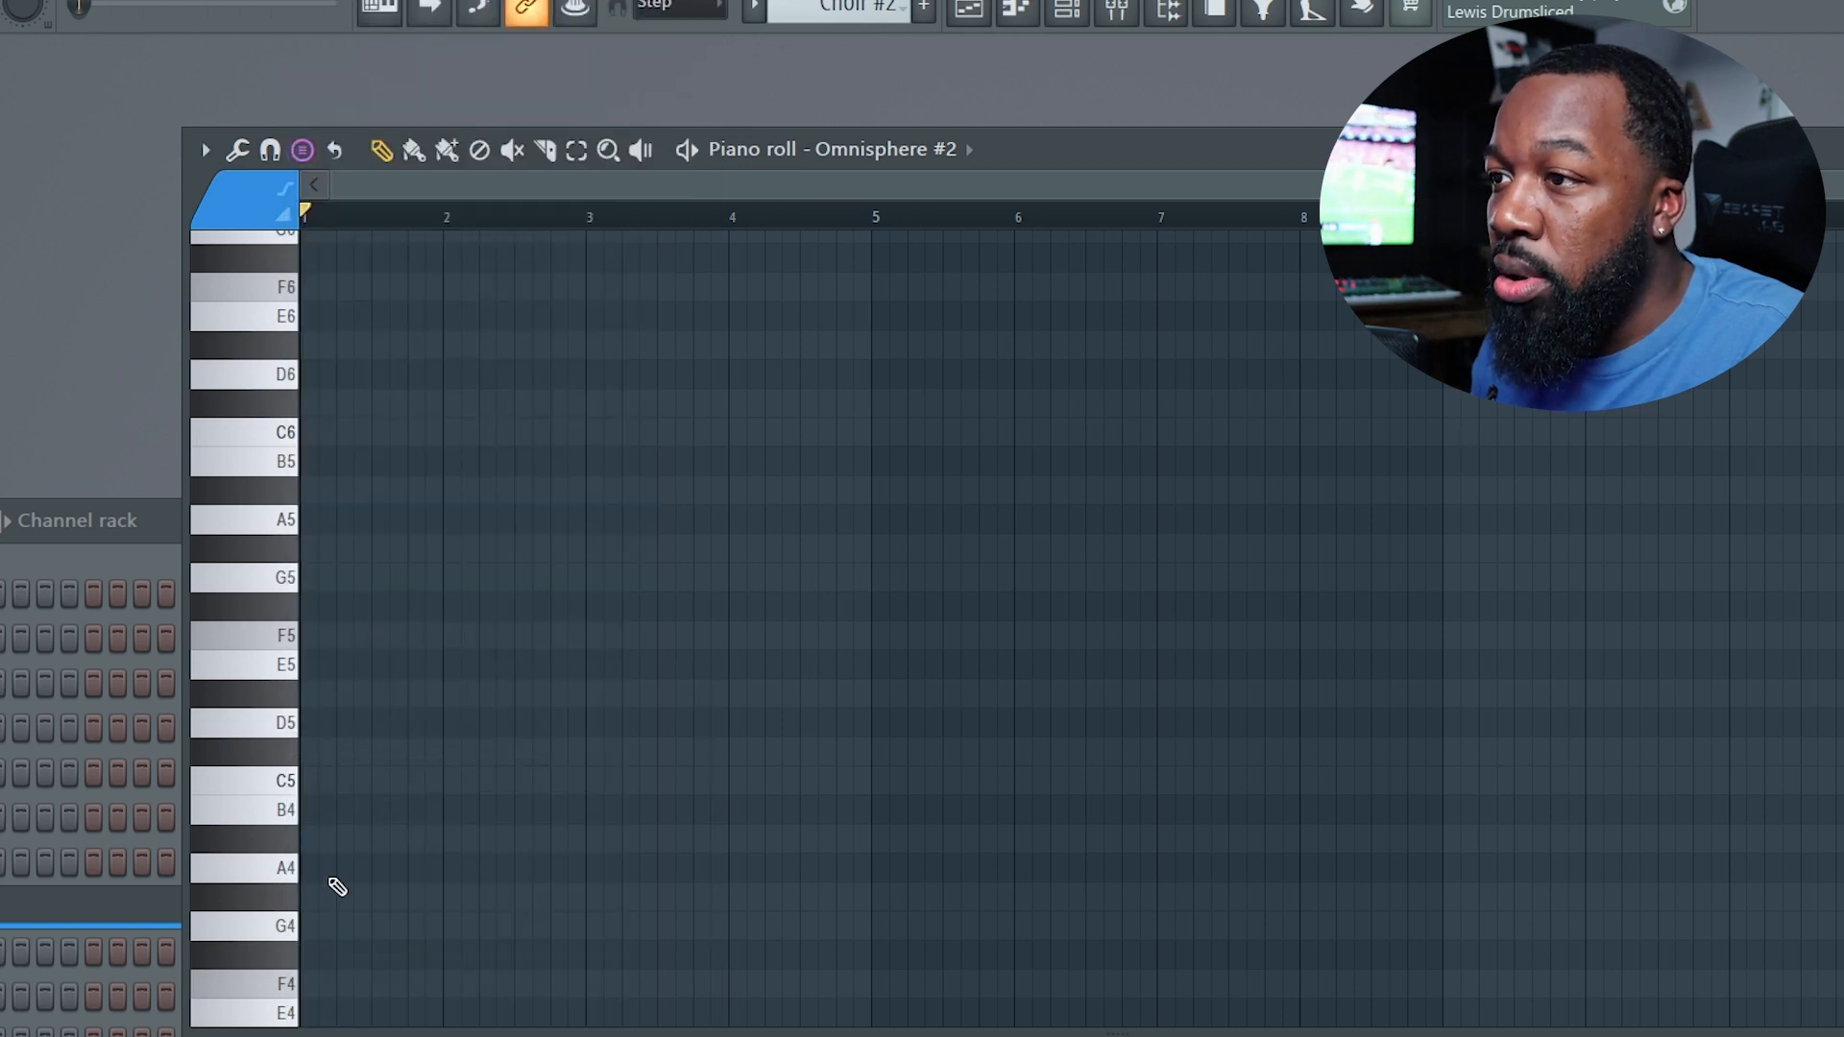
click(305, 984)
drag(425, 985, 417, 987)
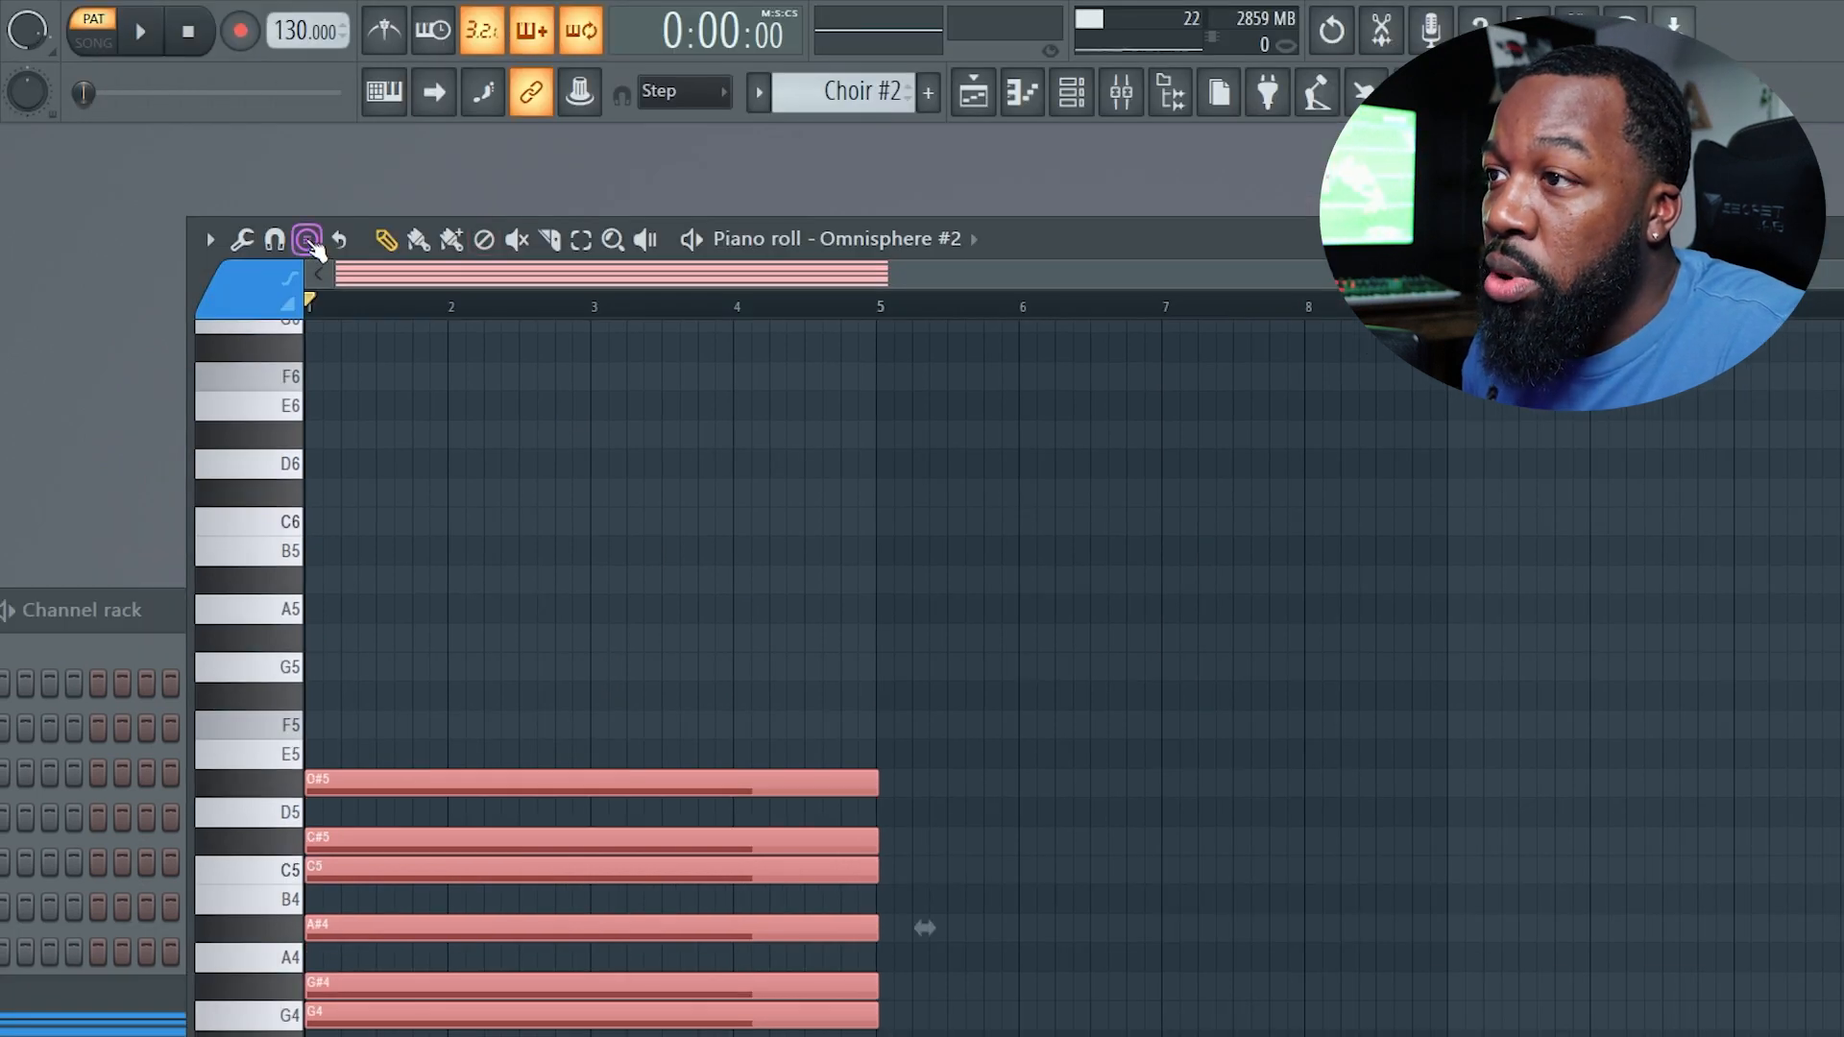
Stamp another Minor Natural (Aeolian) scale starting at F5 above the first one.
click(307, 240)
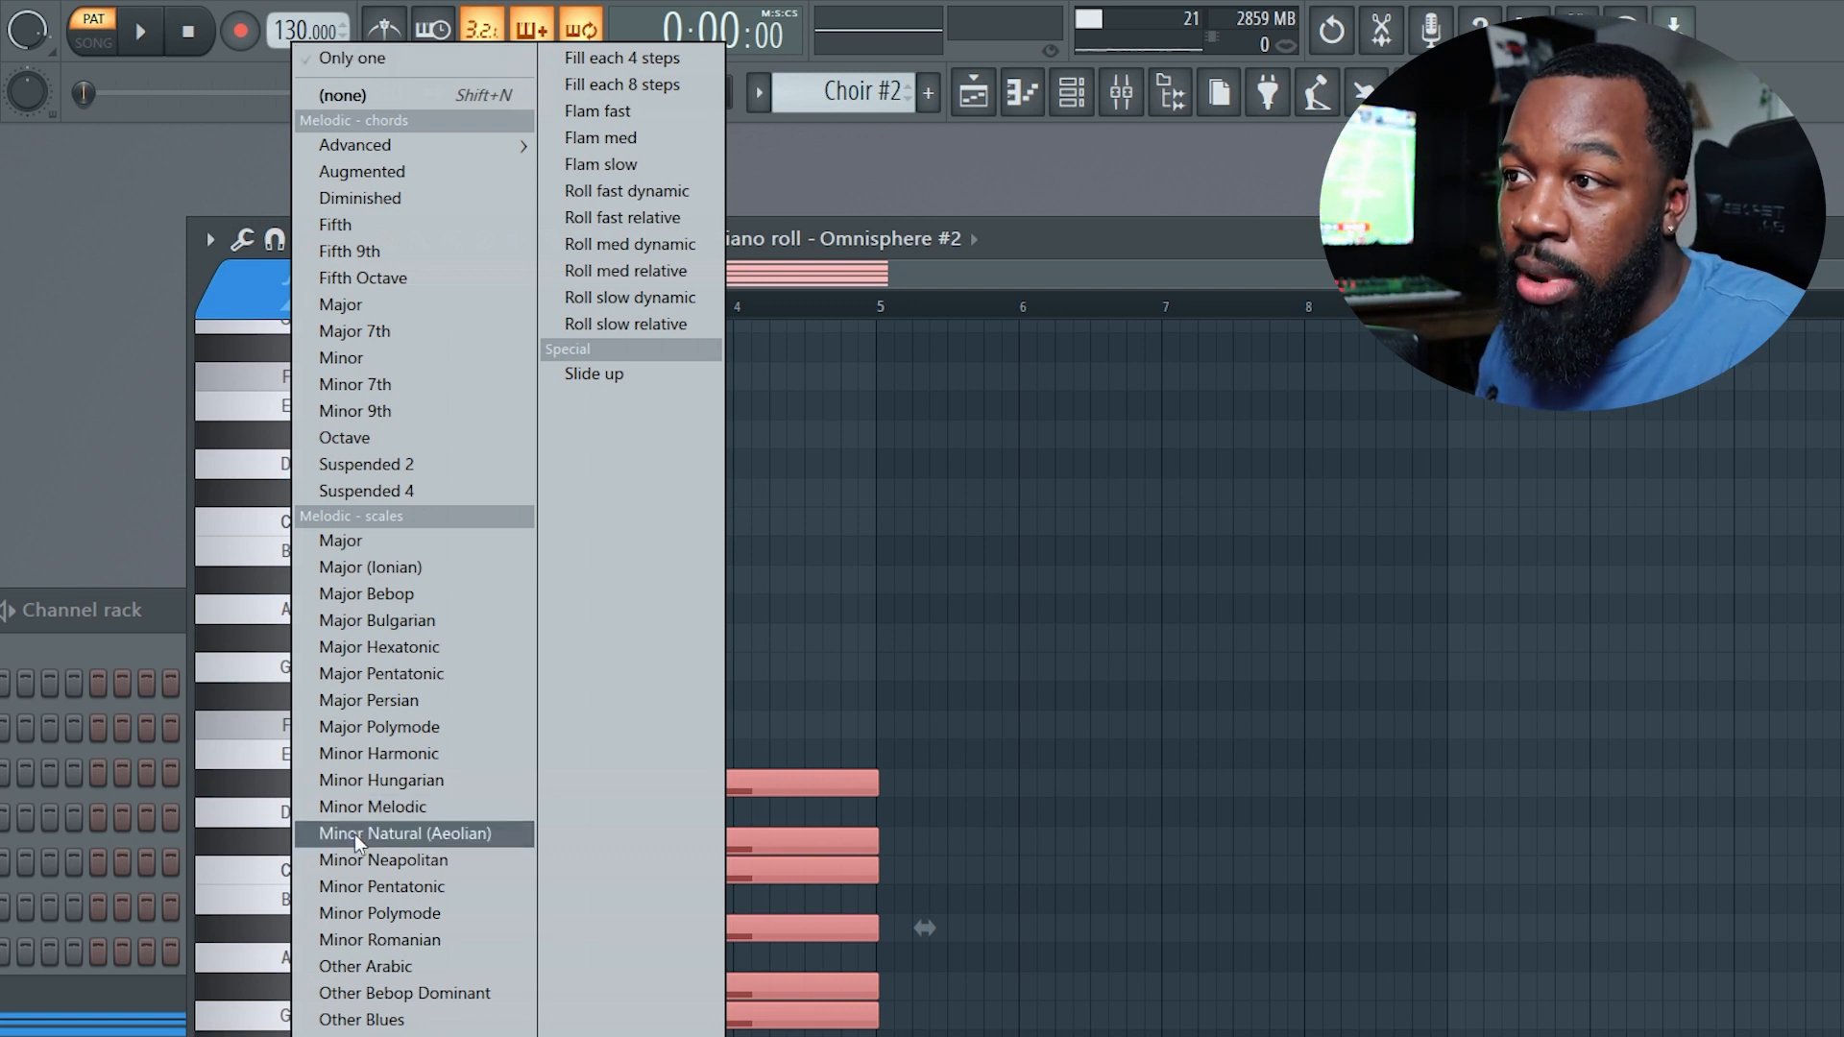
click(1121, 237)
scroll(730, 605, down, 3)
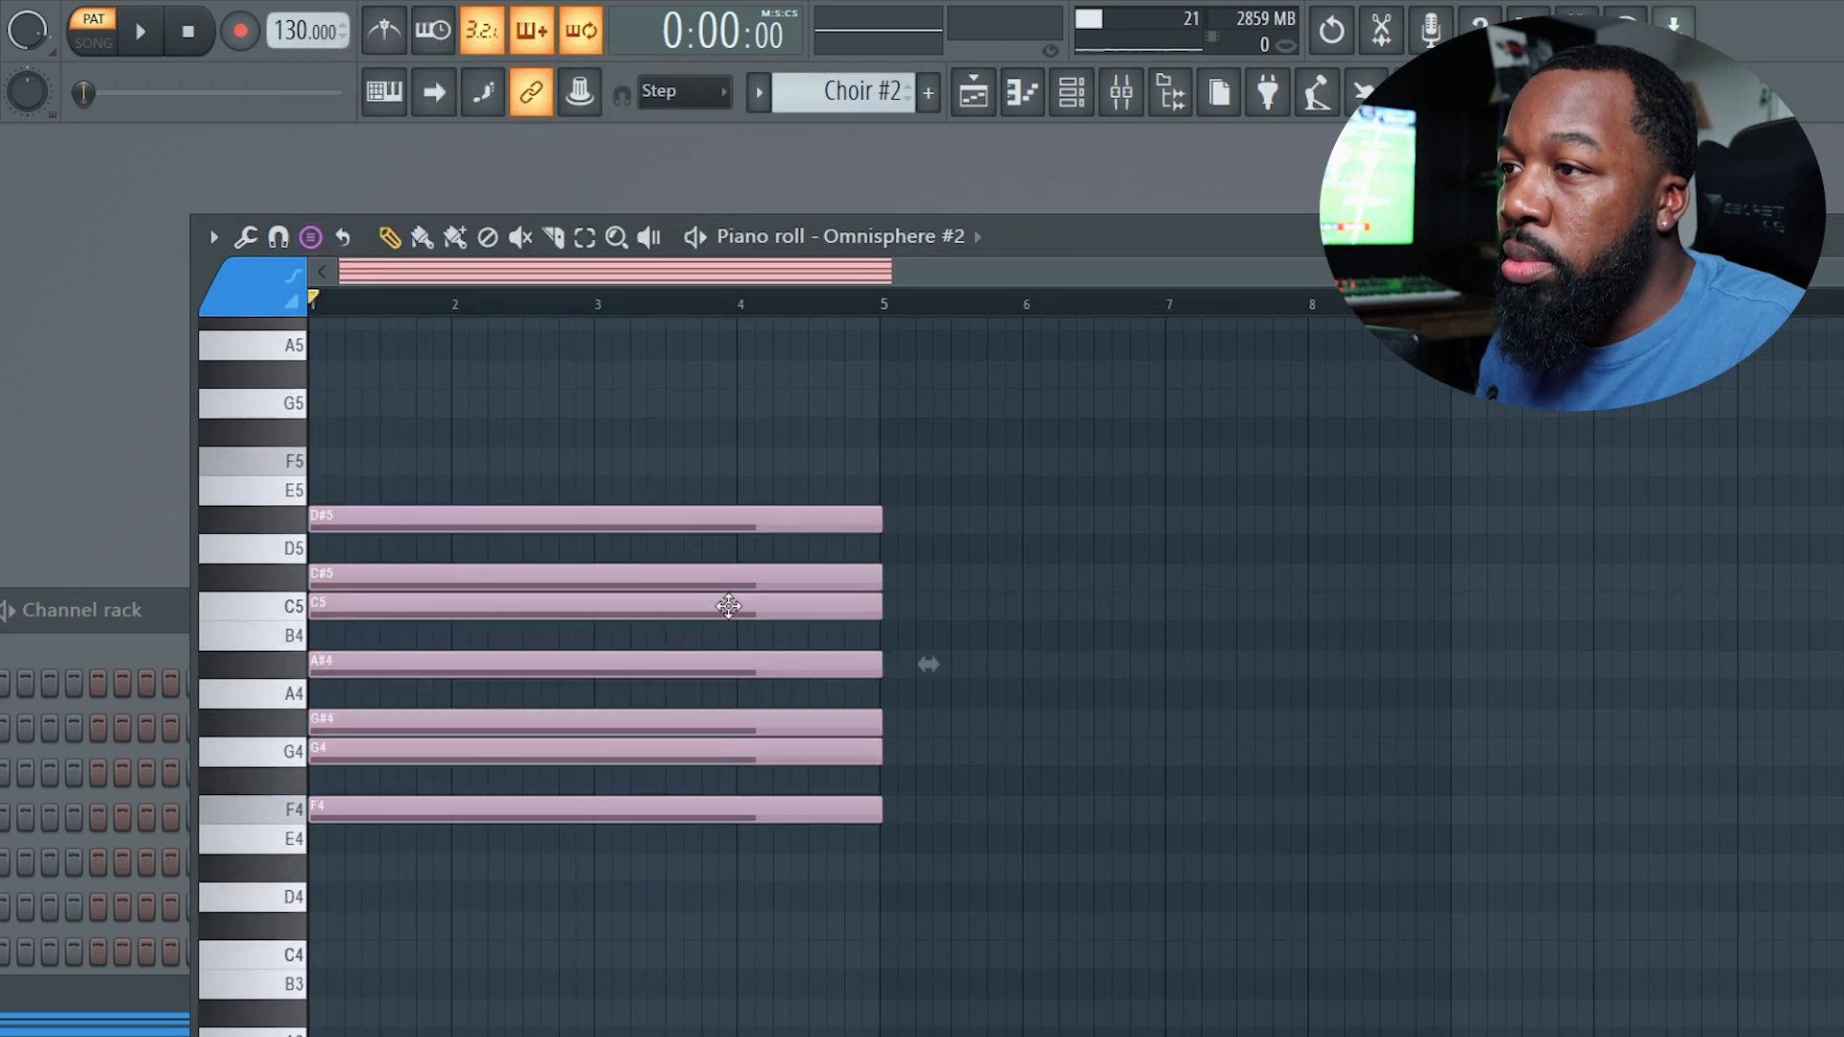
scroll(461, 570, up, 1)
click(313, 548)
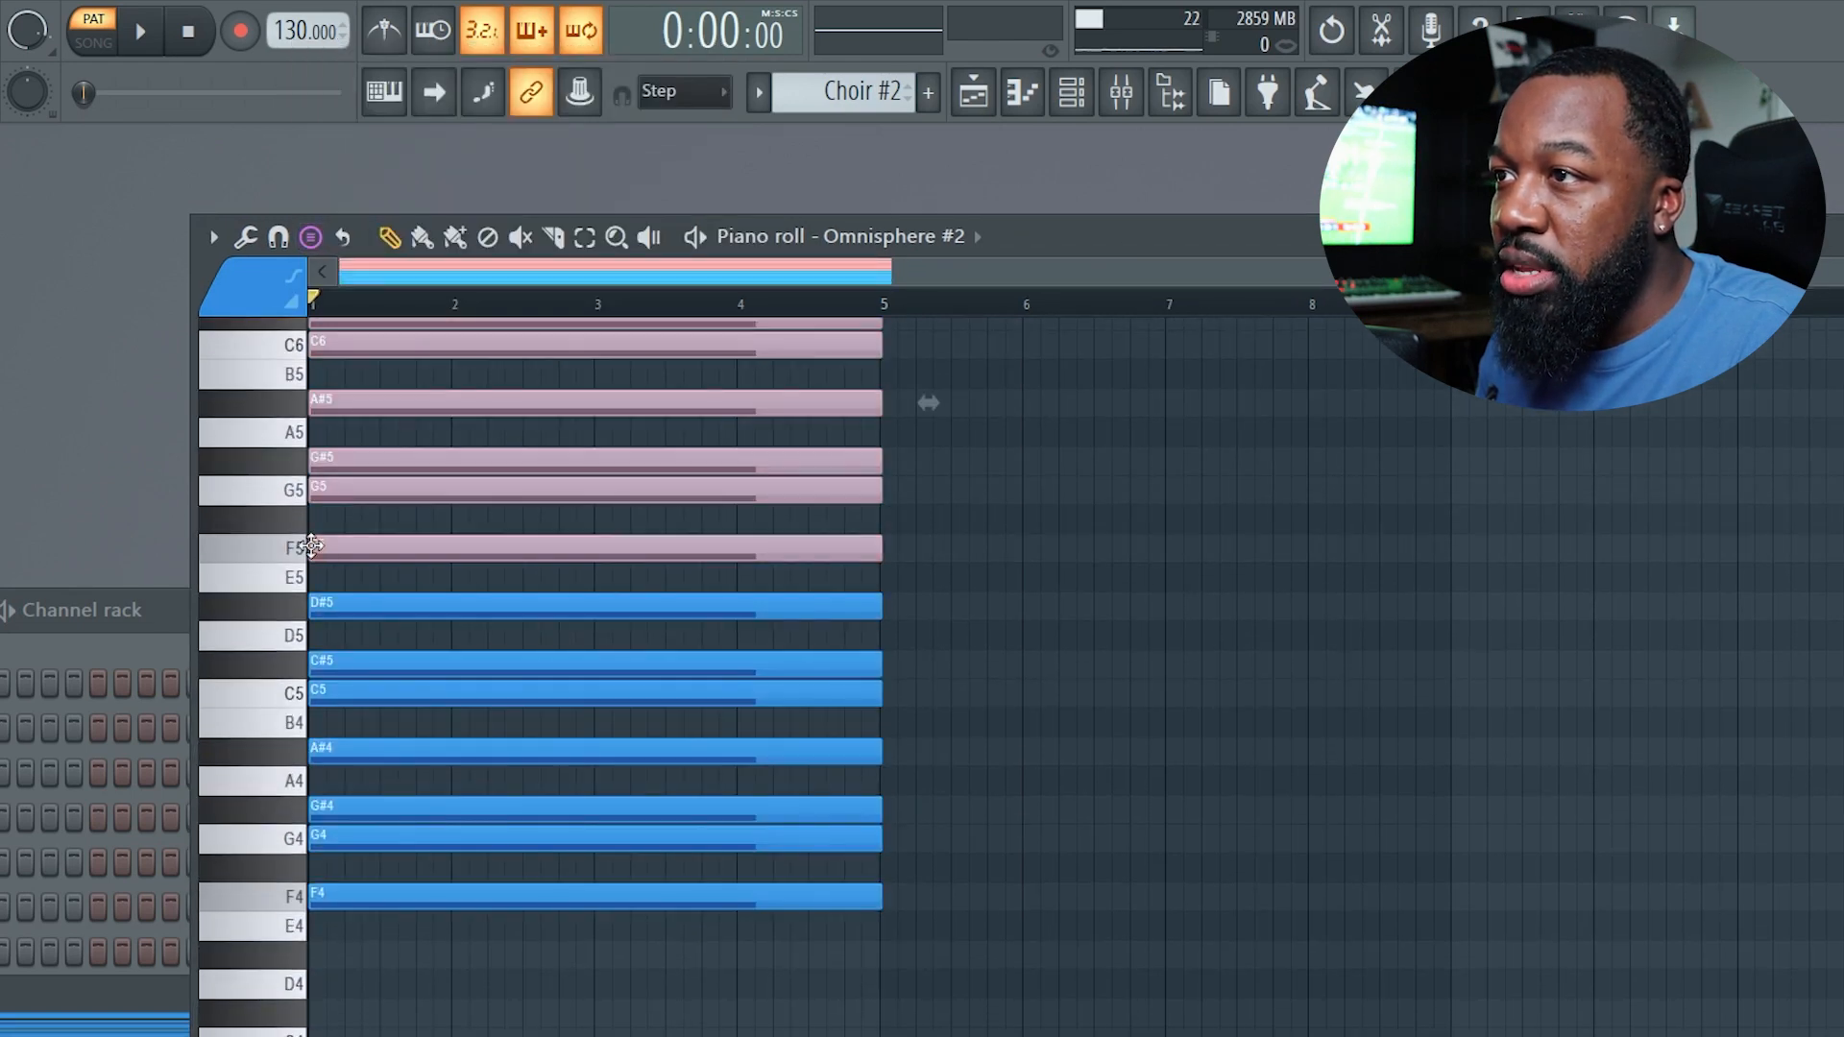
Enable the stamp tool's Only one option.
scroll(443, 615, up, 3)
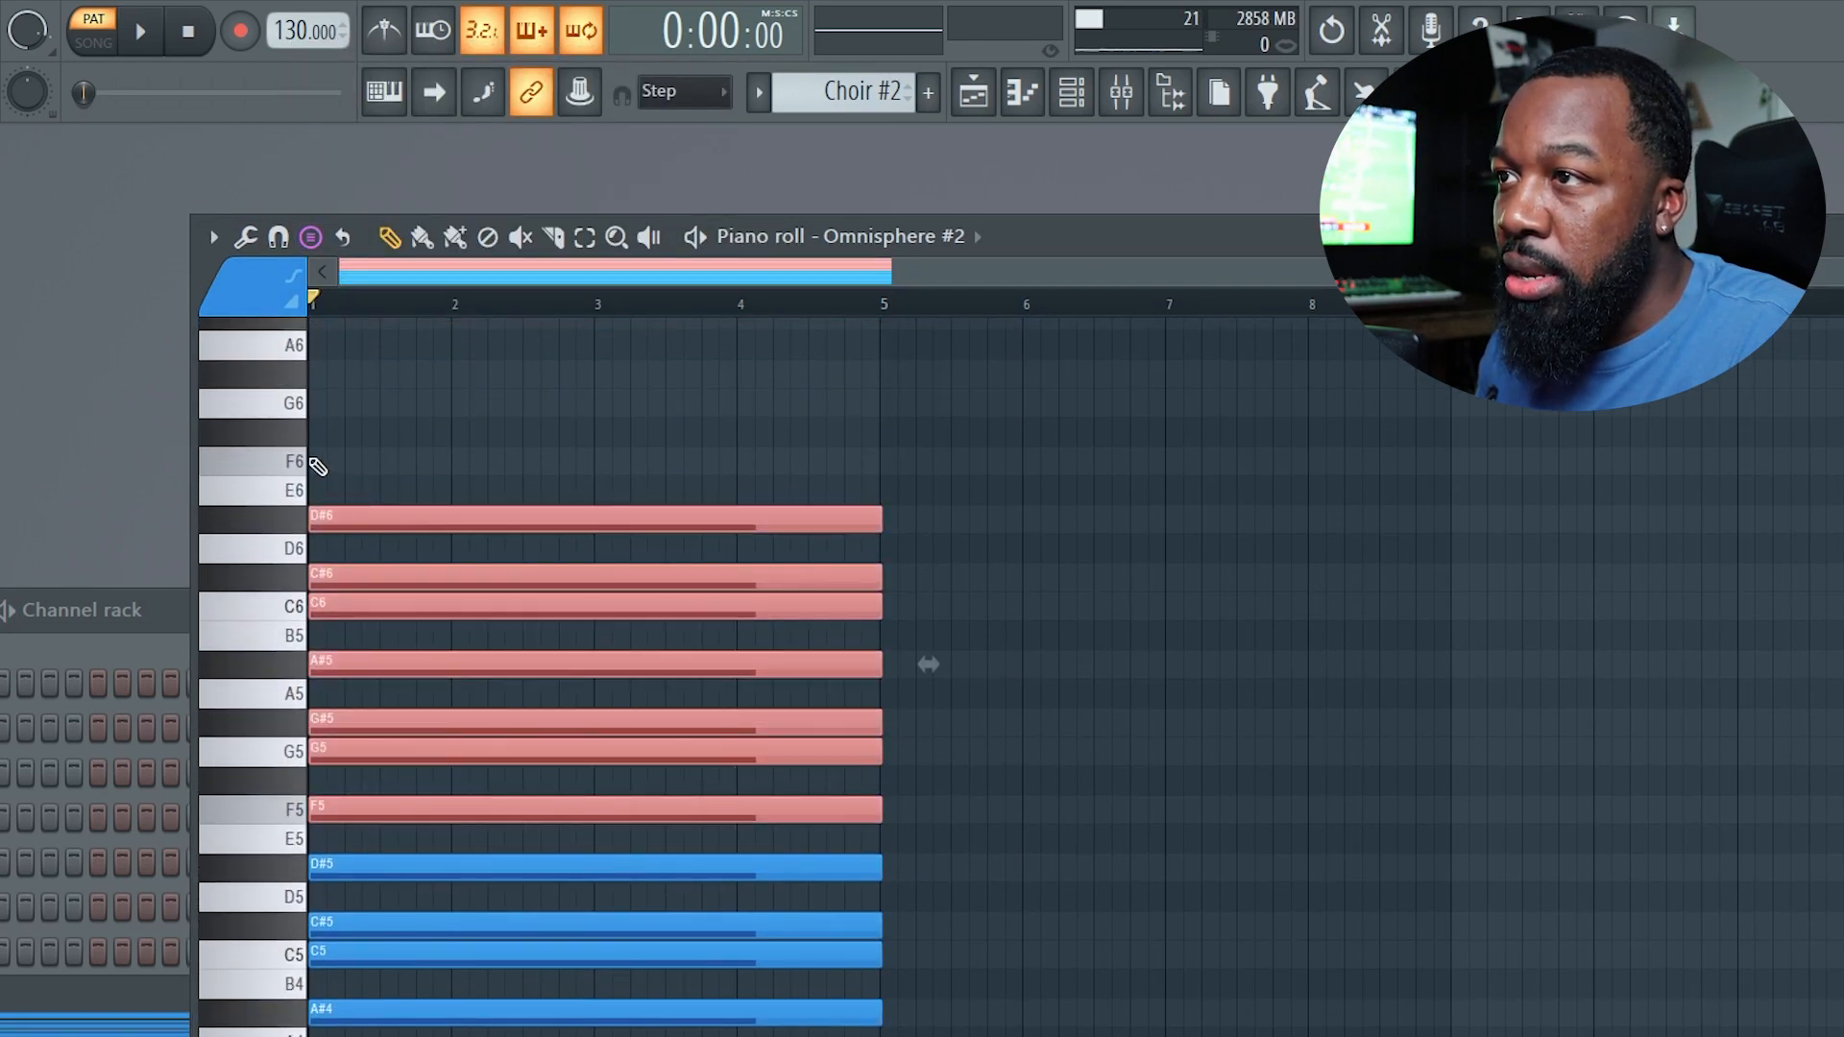
scroll(316, 467, down, 3)
click(312, 237)
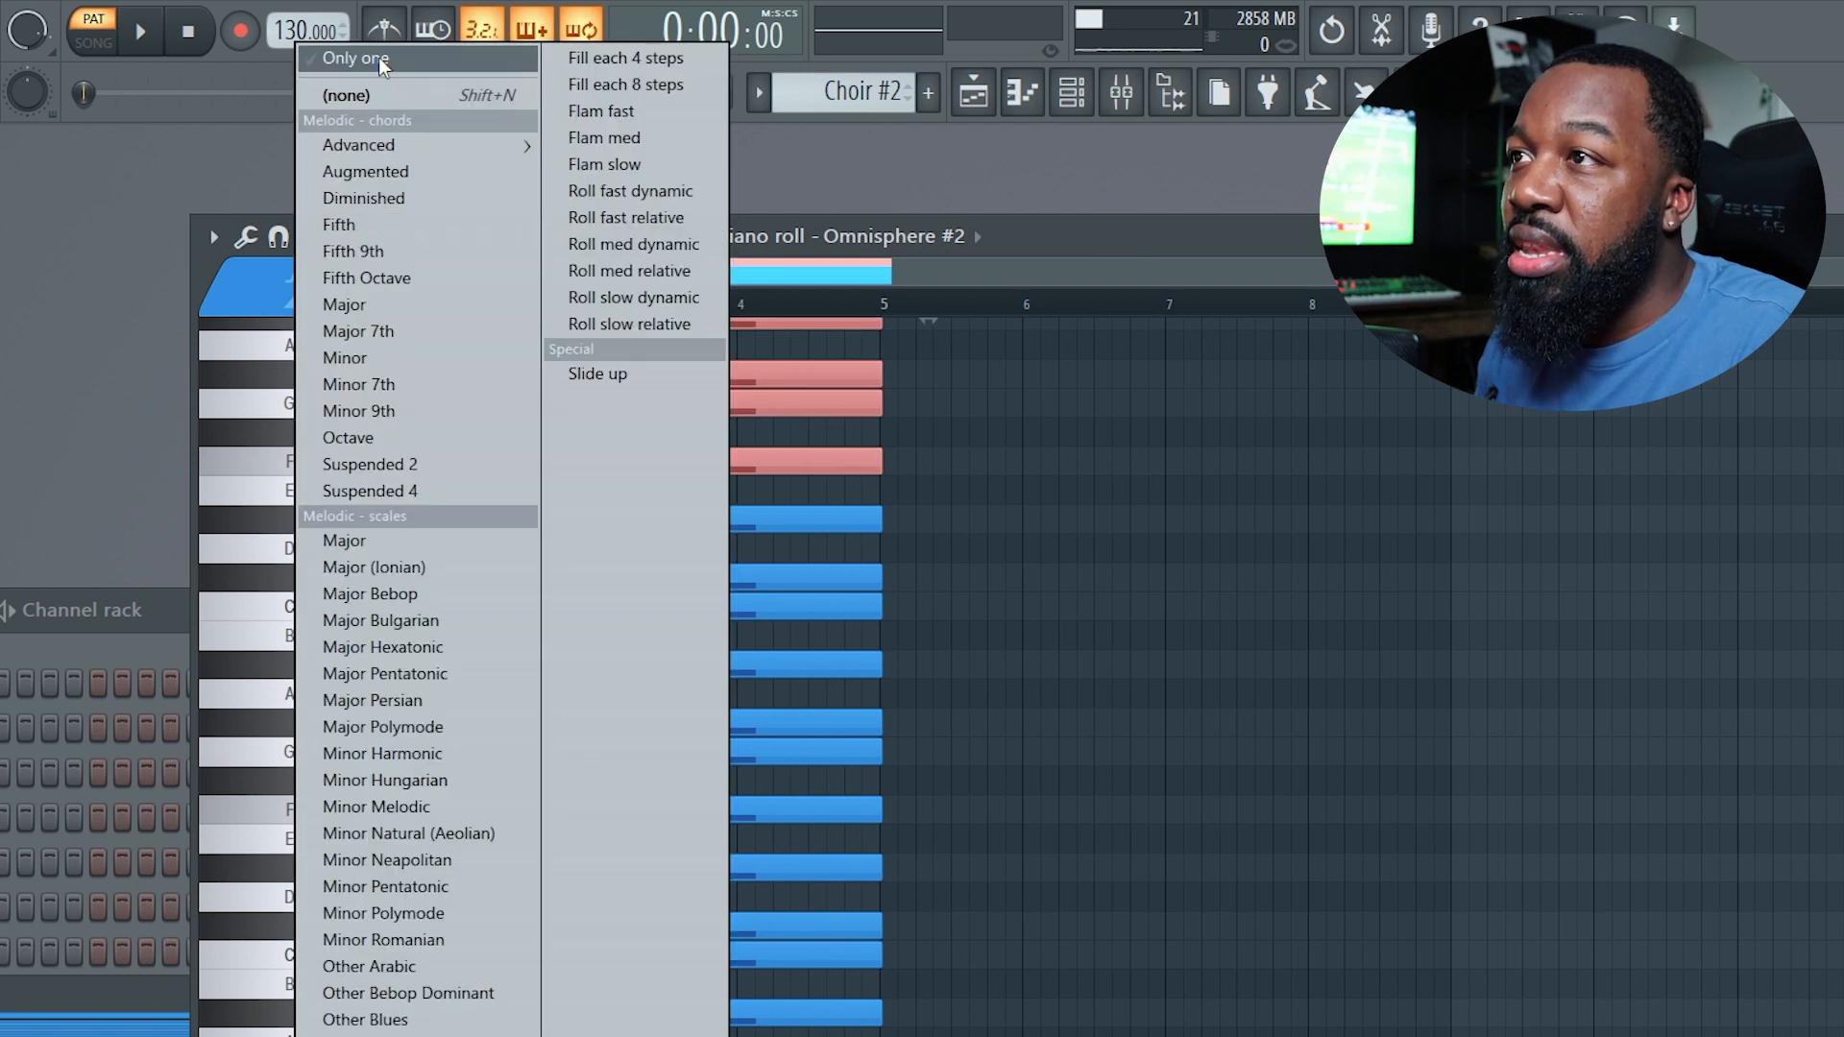
click(317, 59)
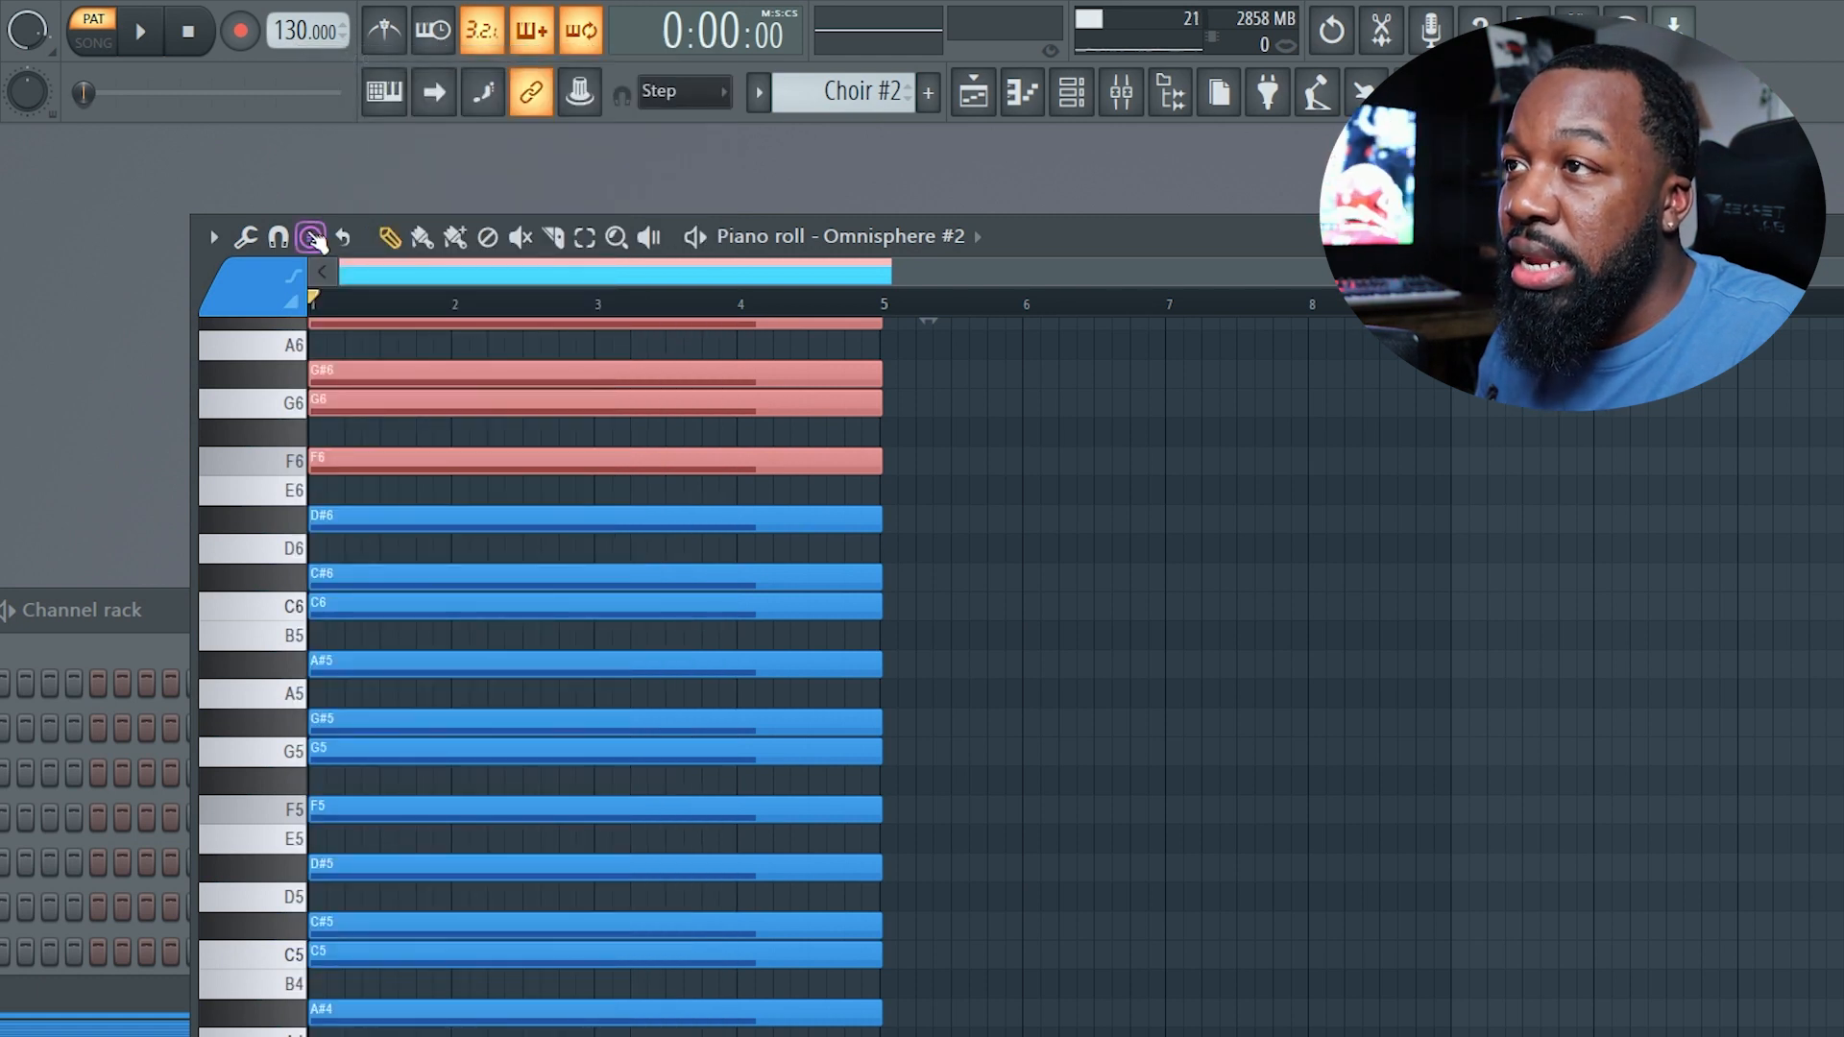
Stamp a Minor Natural (Aeolian) scale starting at F3 below the existing notes.
click(311, 237)
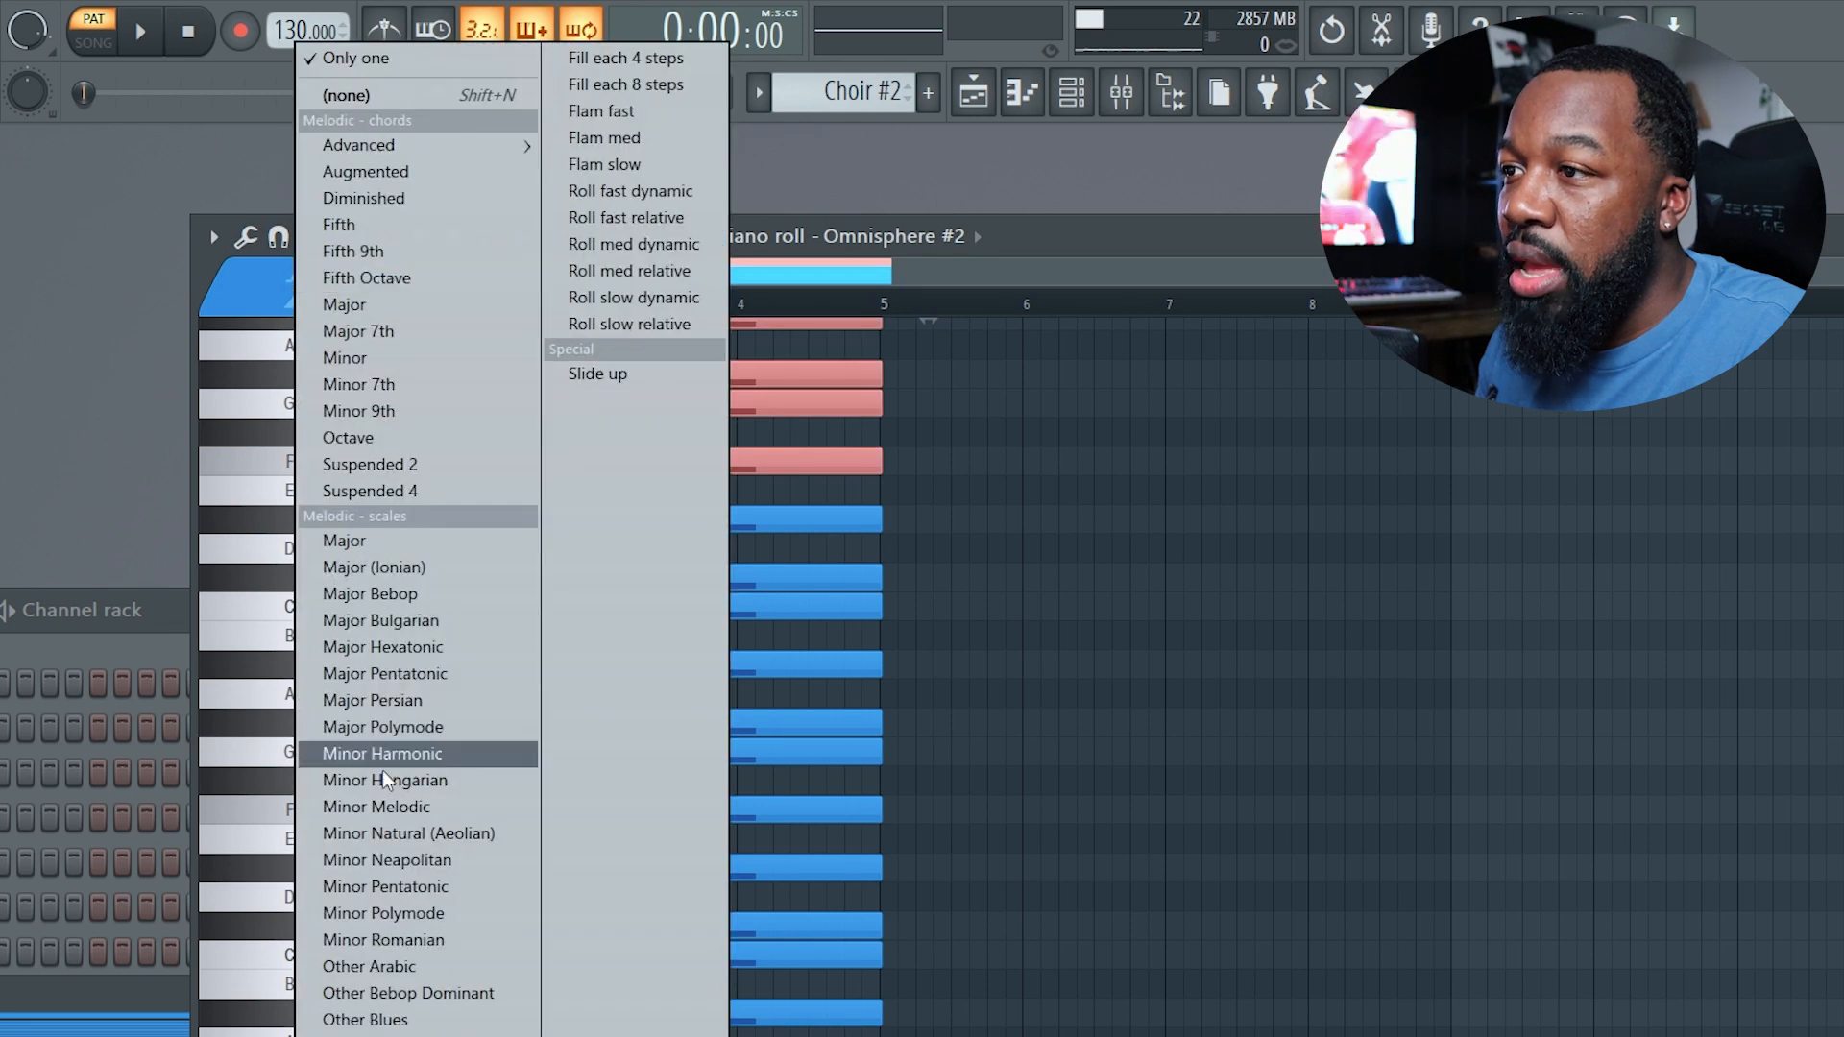
click(407, 828)
scroll(874, 768, down, 9)
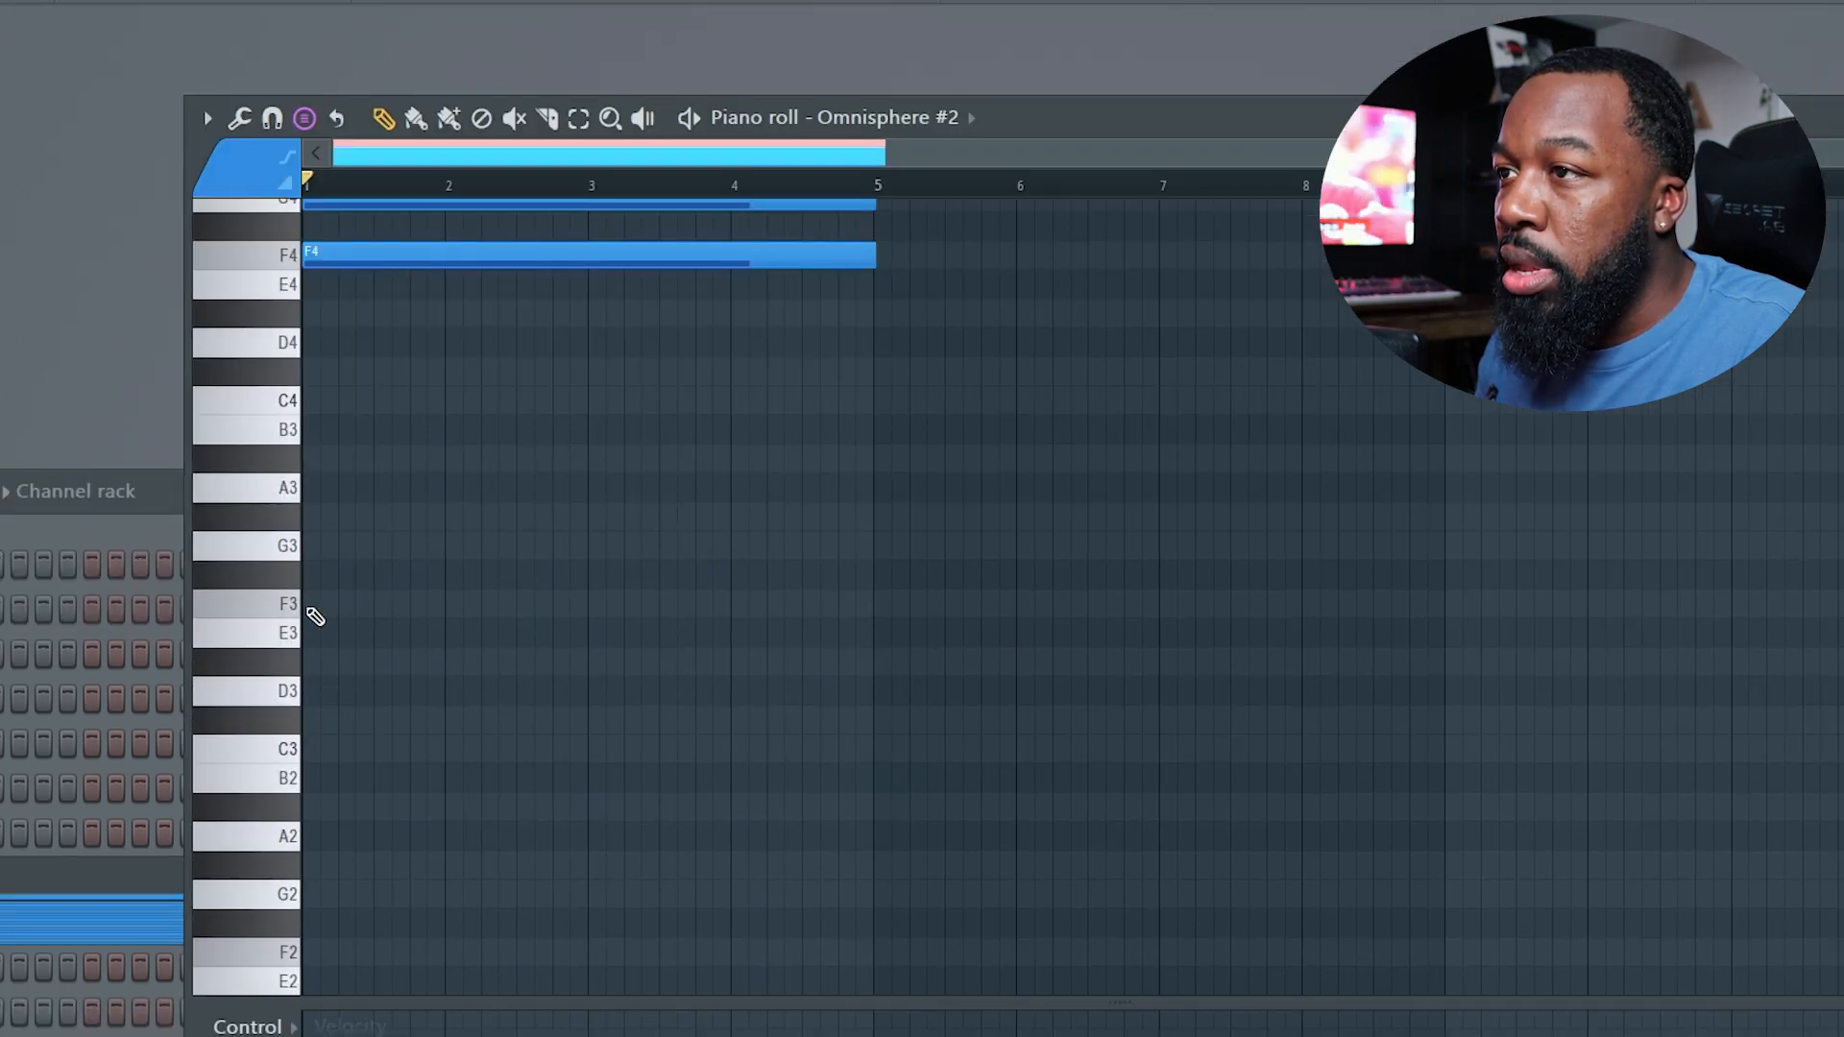
click(315, 615)
Add a single four-bar F2 note beneath the scales, checking its note properties.
click(310, 952)
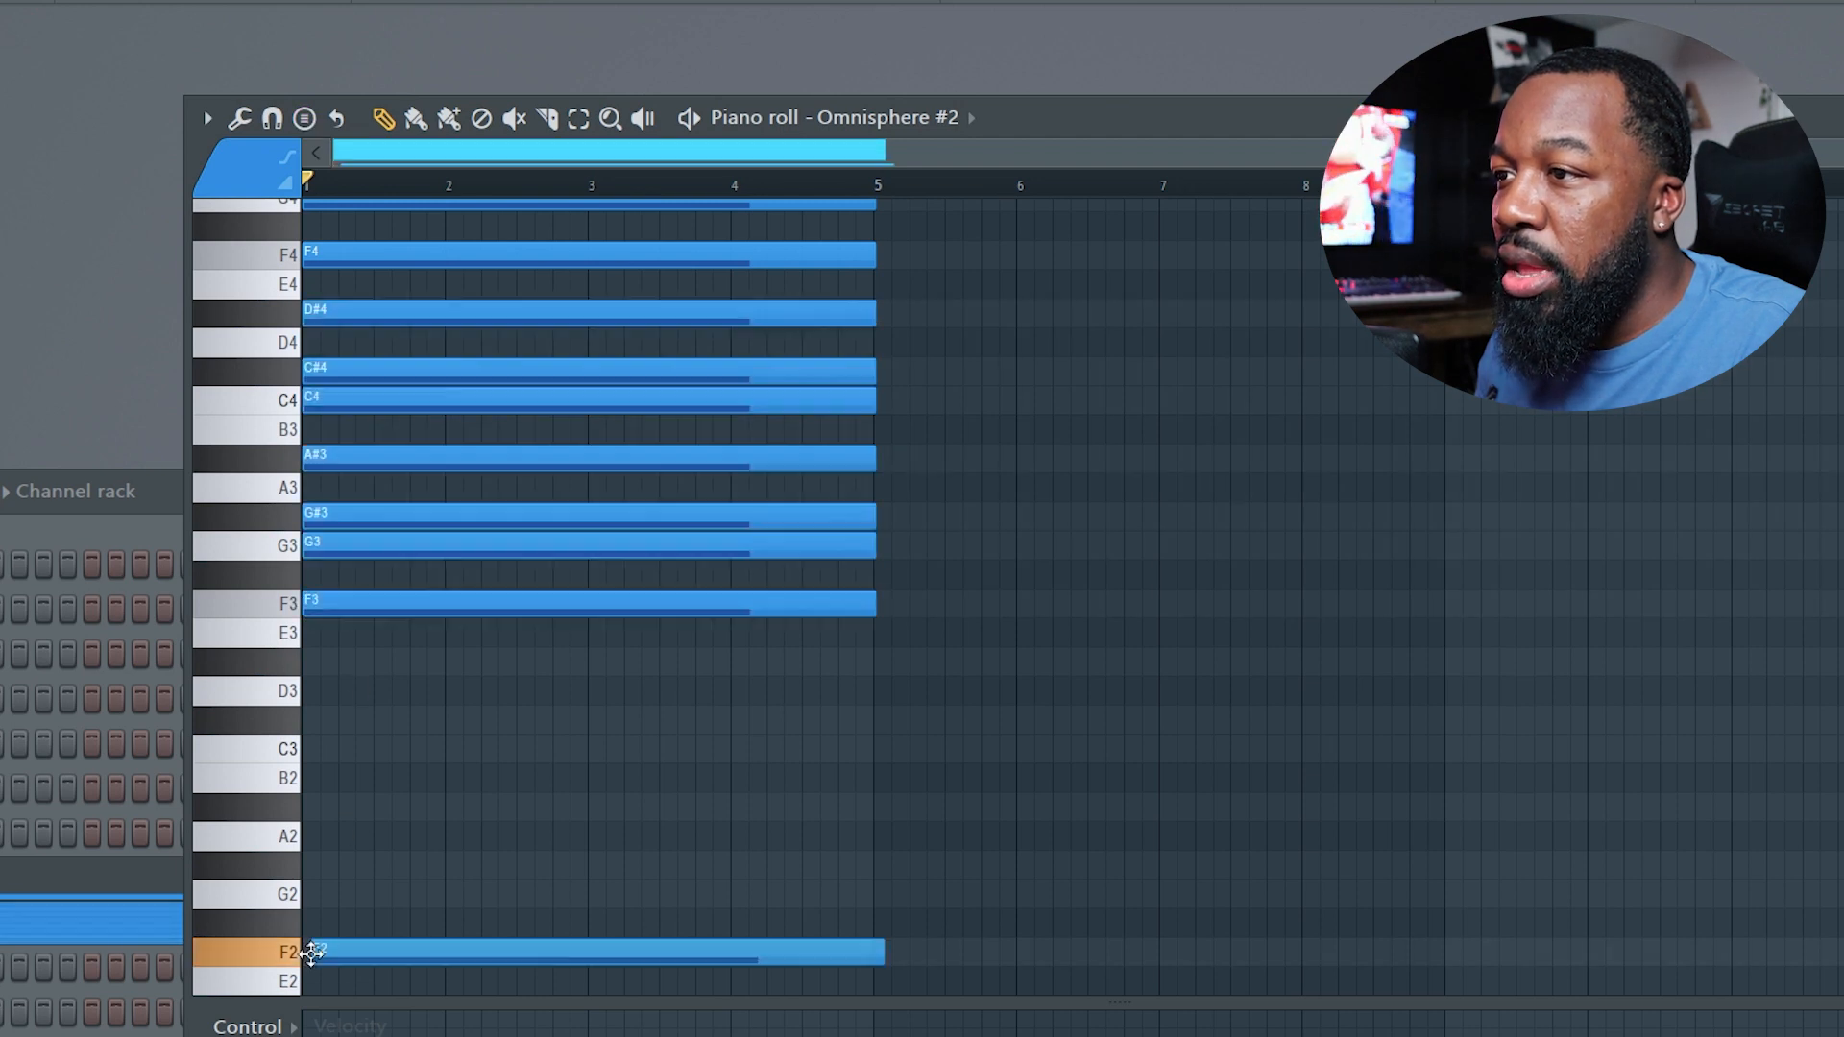
double_click(311, 951)
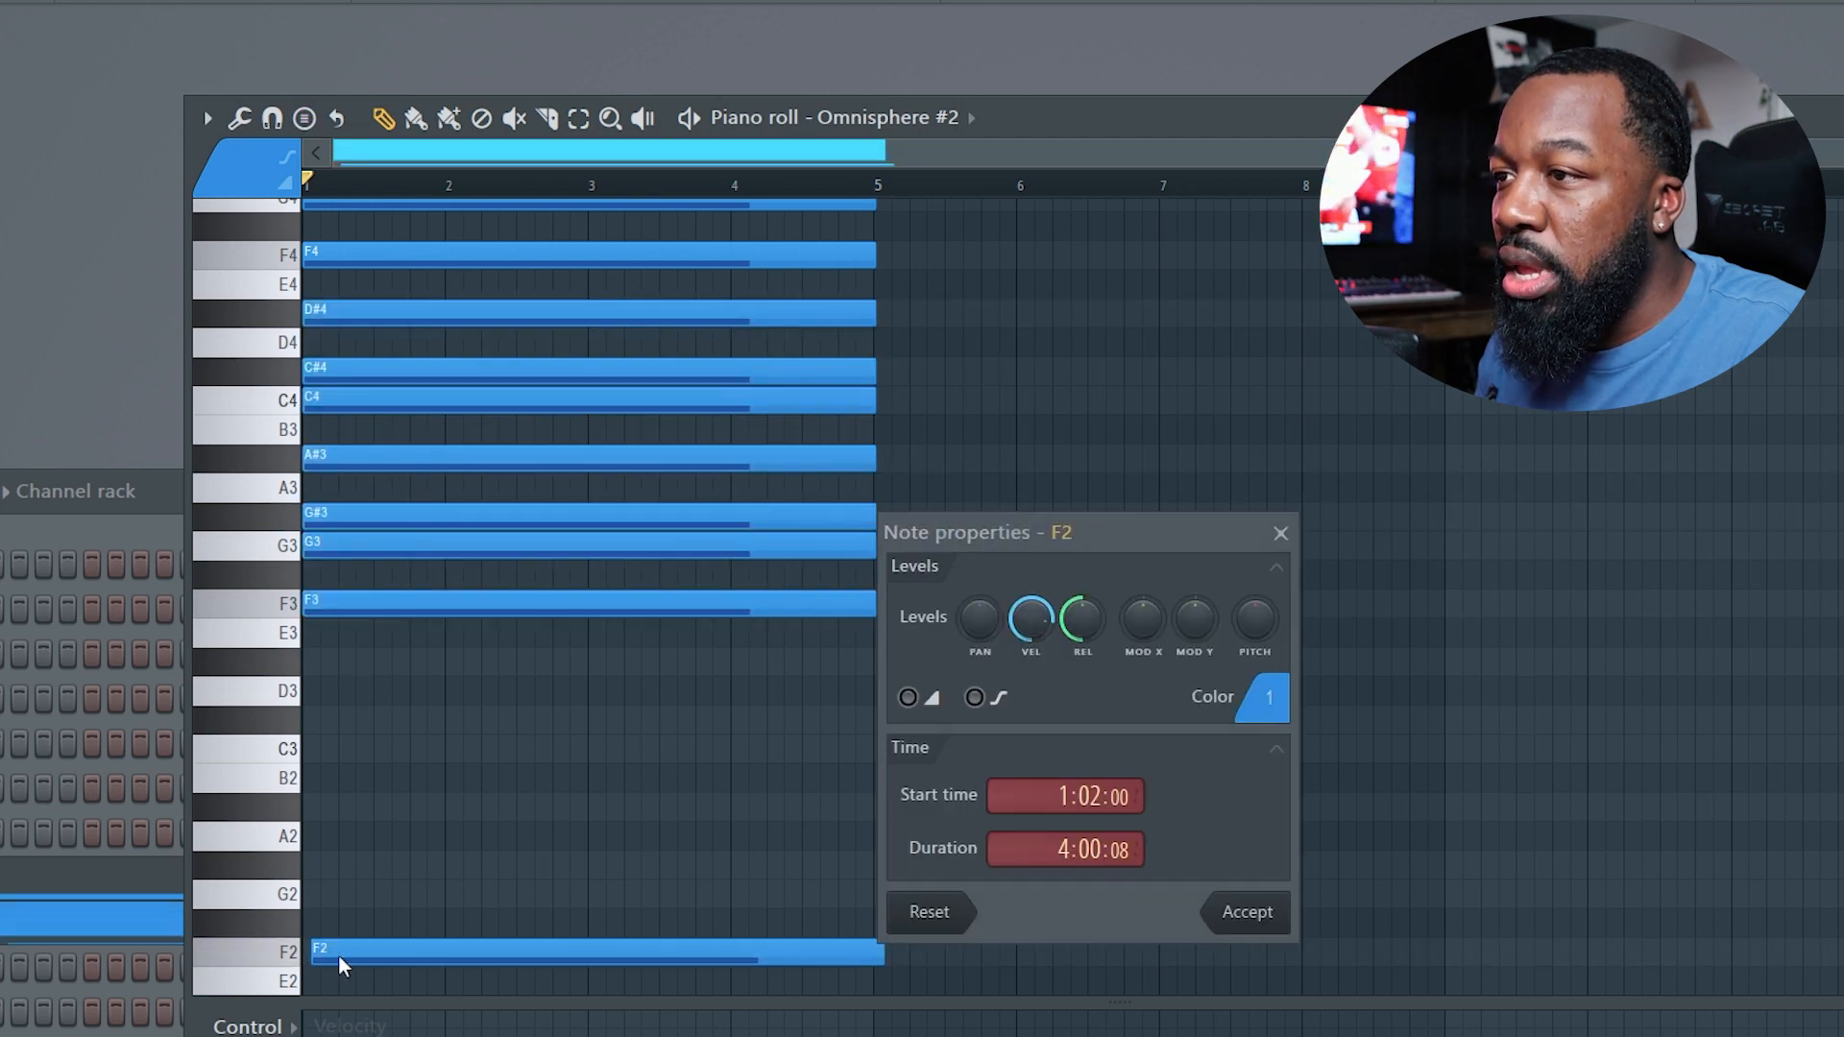
click(1279, 534)
drag(362, 955, 353, 951)
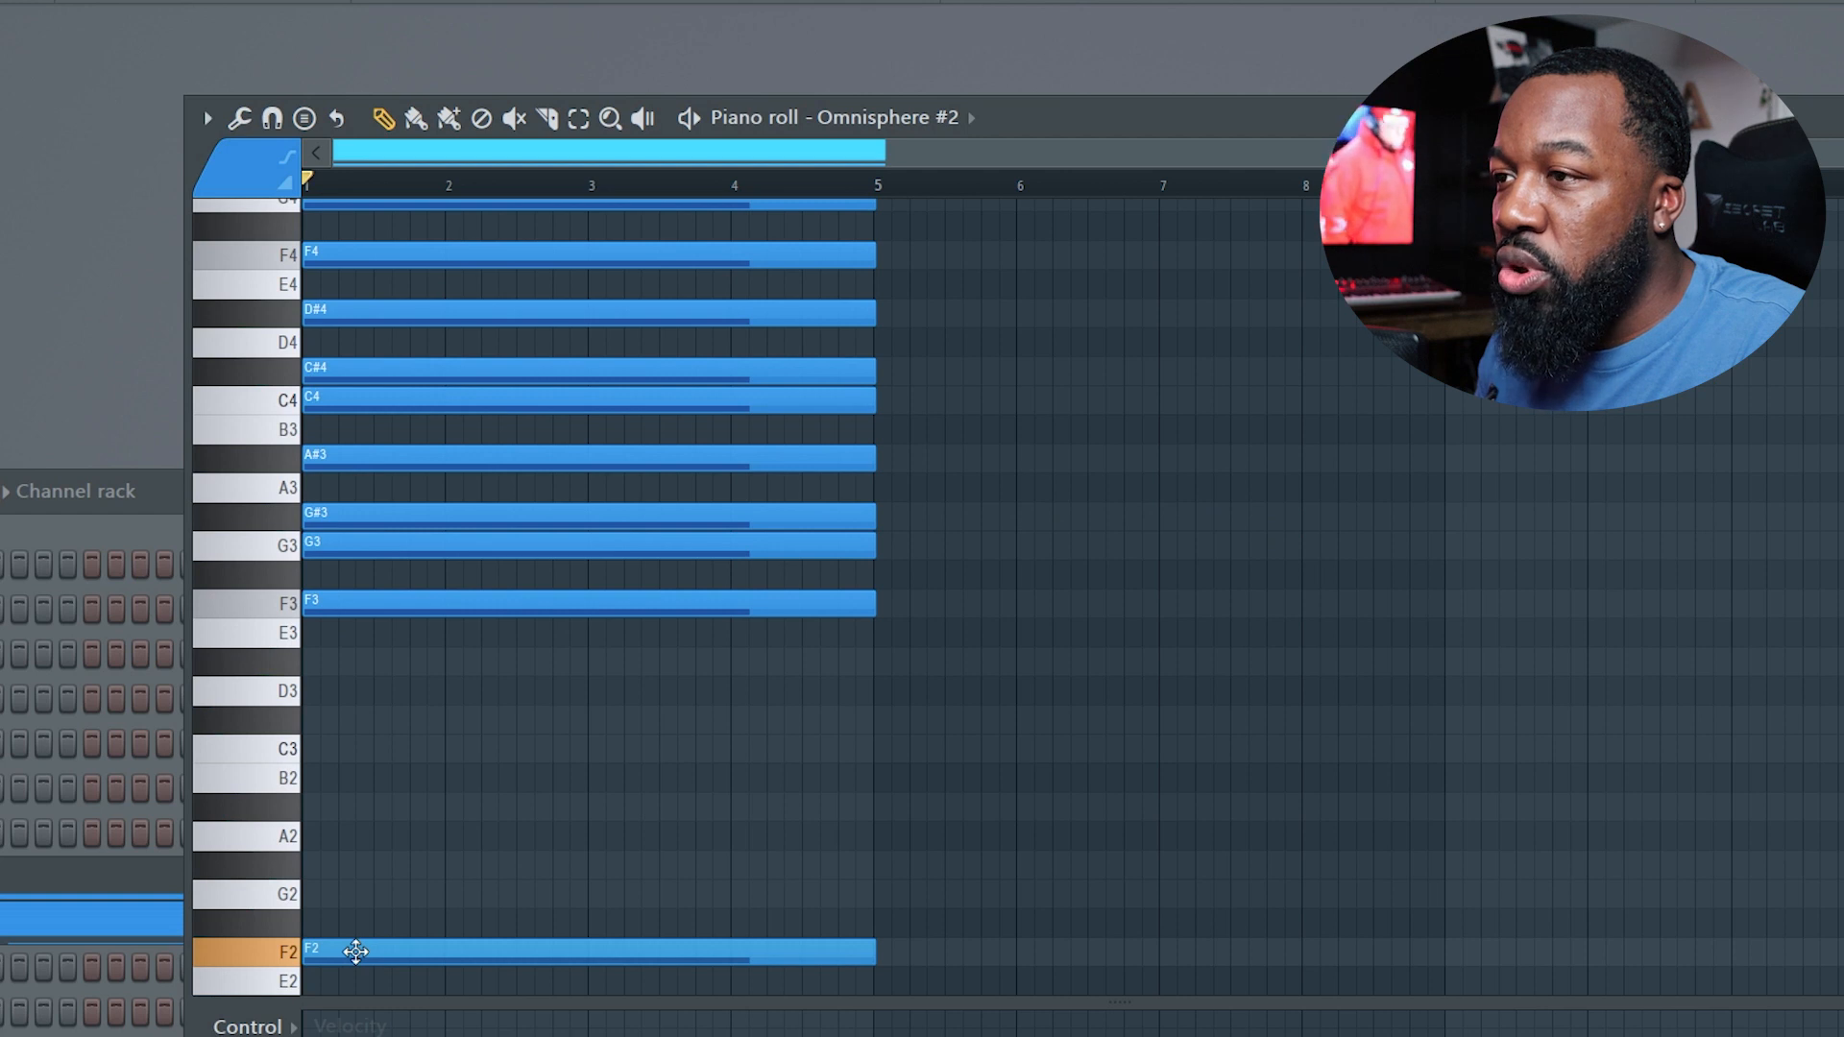
click(303, 117)
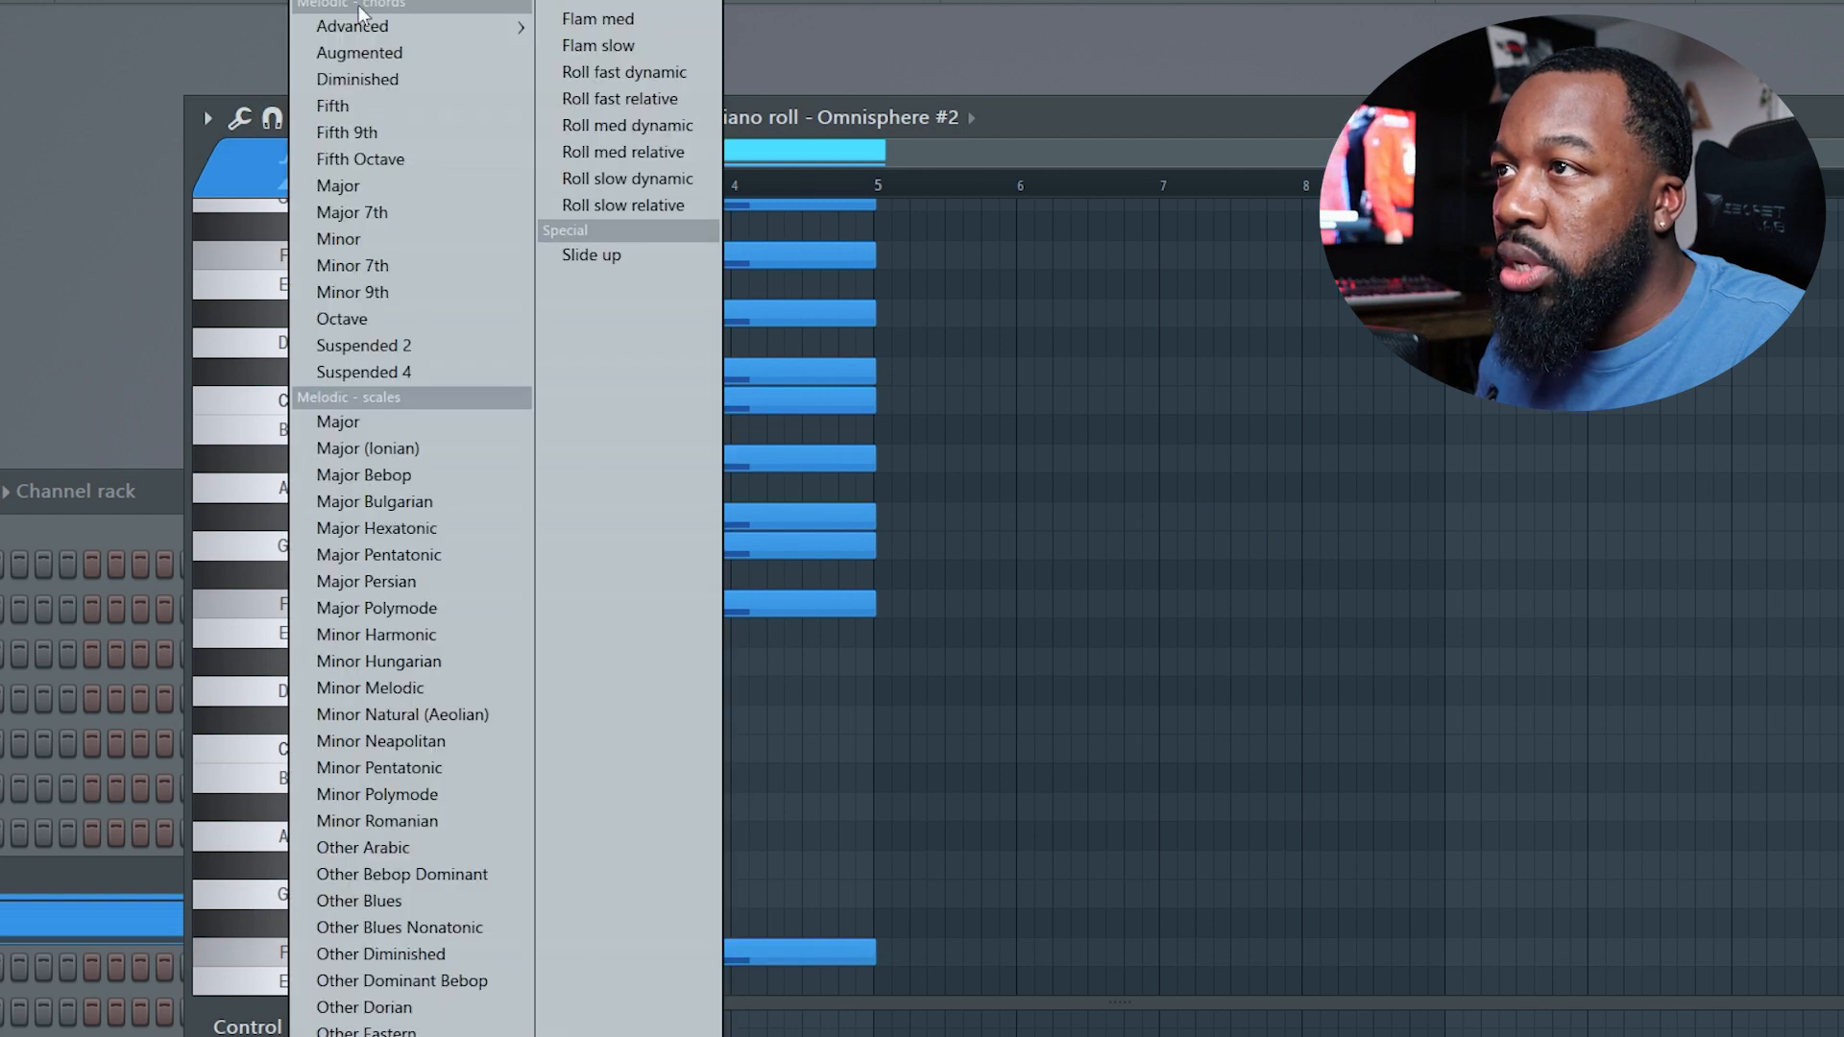
click(351, 3)
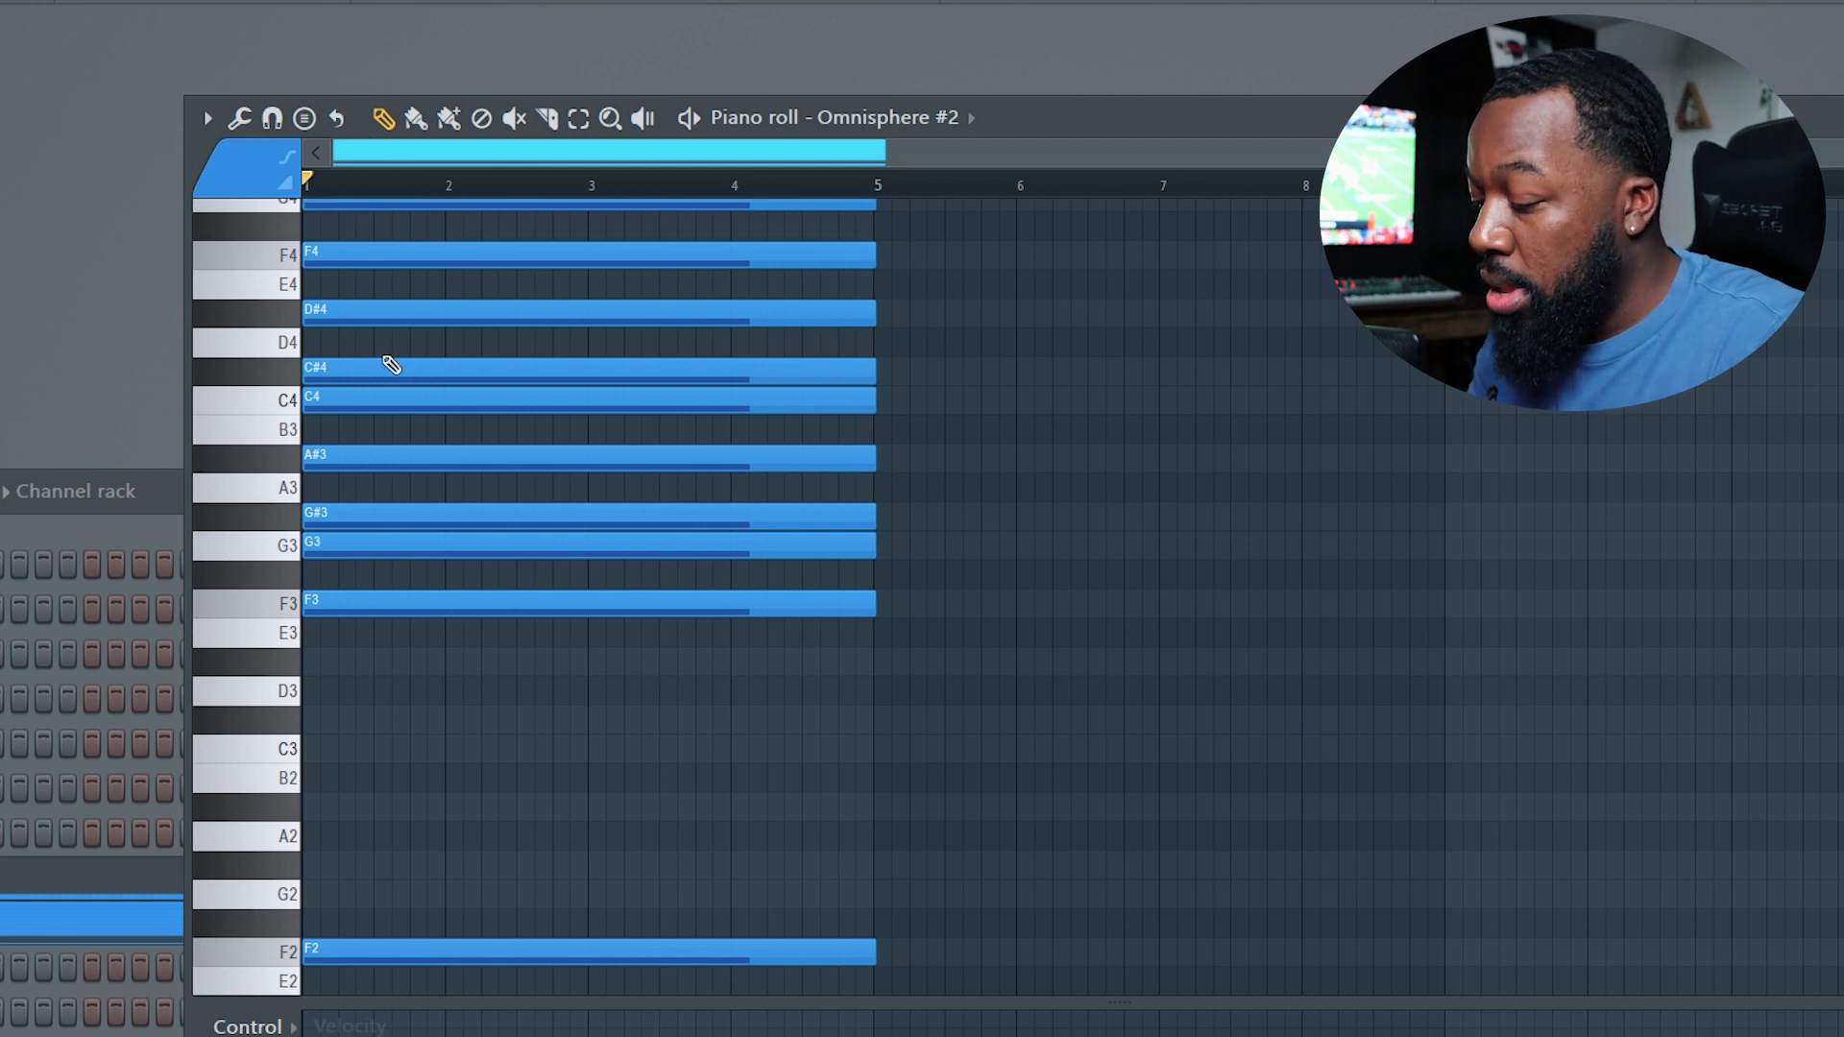
Clear all notes and stamp a Minor chord rooted on F3 at the start of the pattern.
key(ctrl+a)
key(Delete)
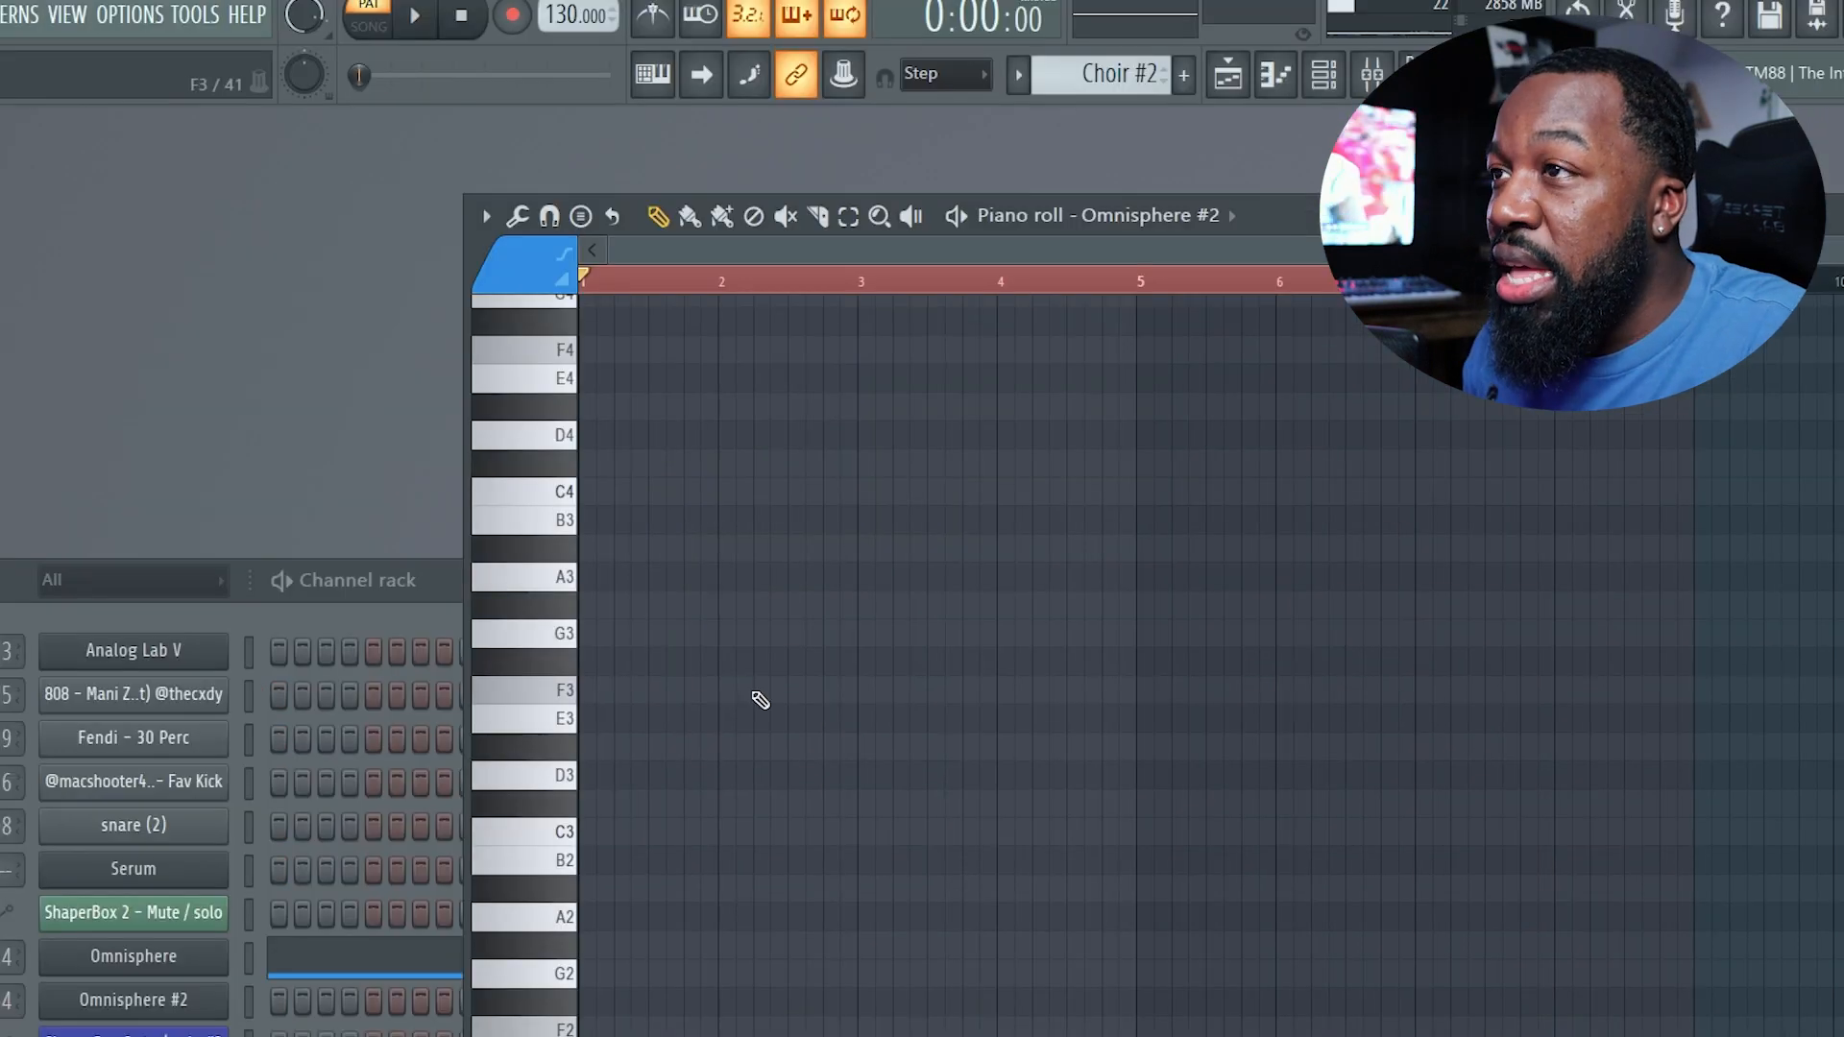
click(580, 216)
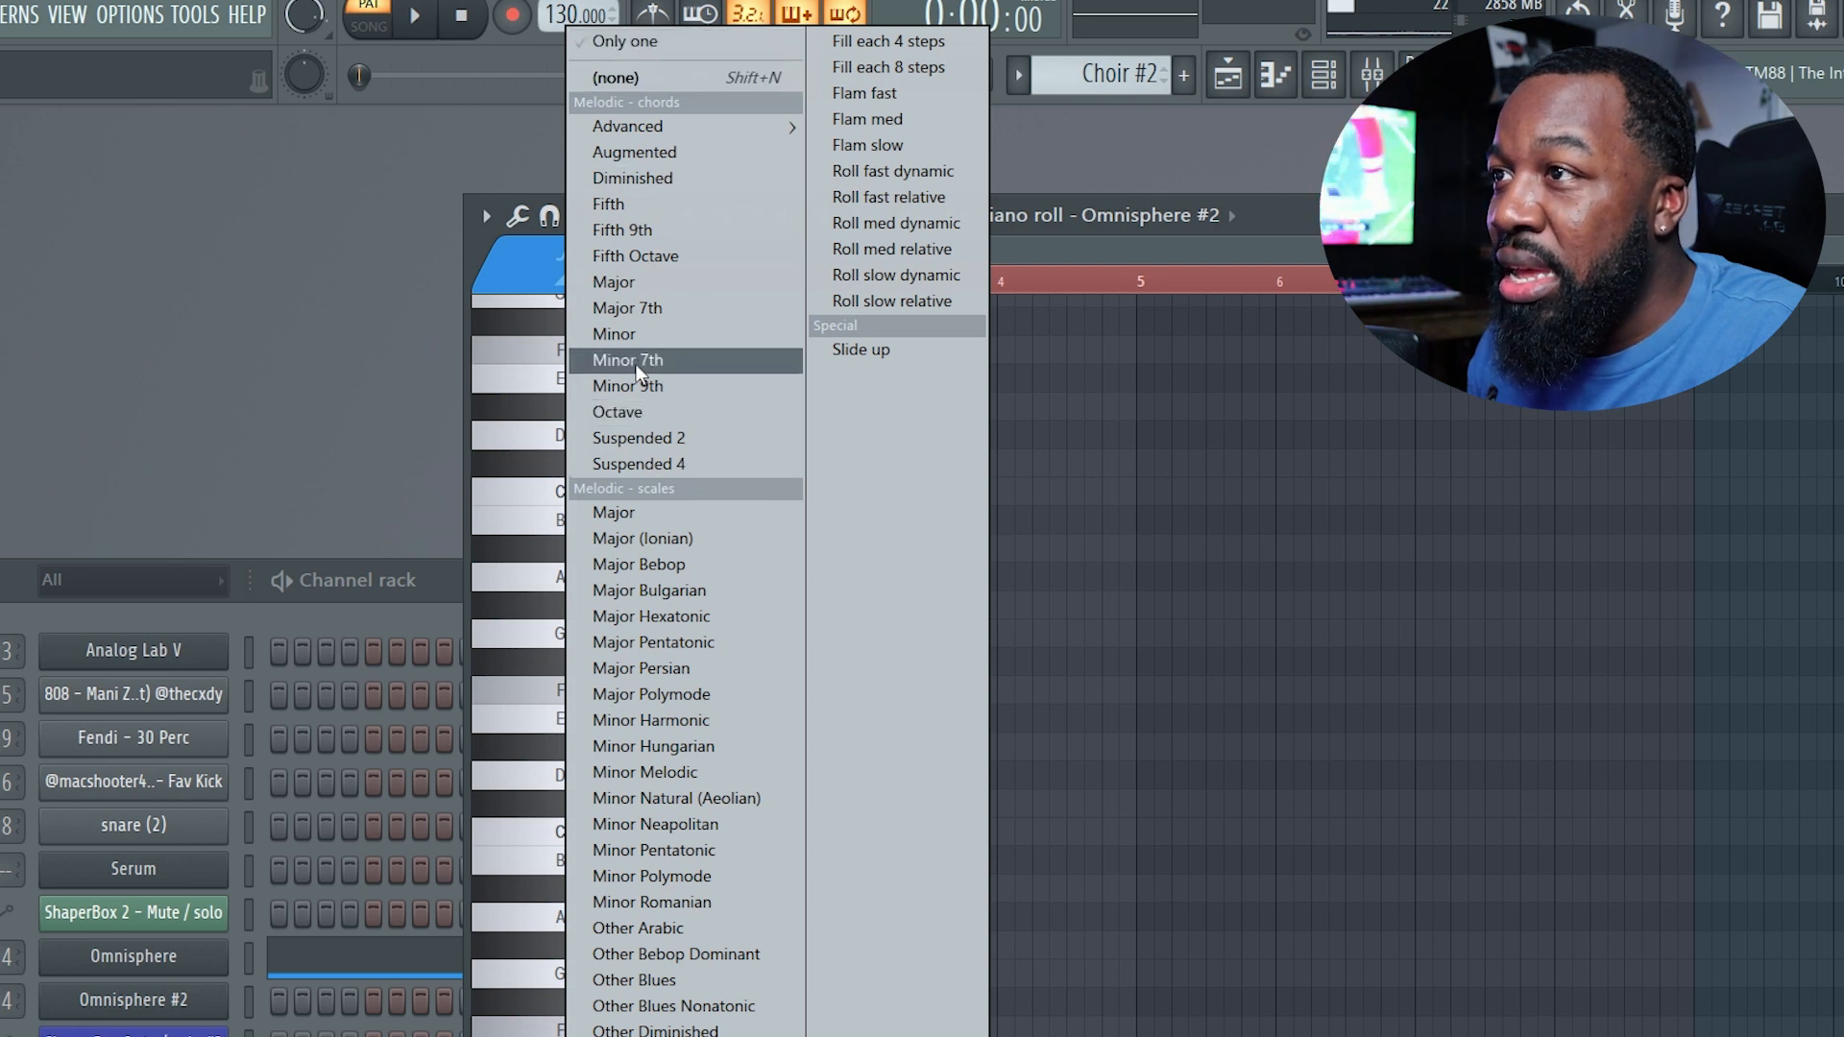
click(630, 333)
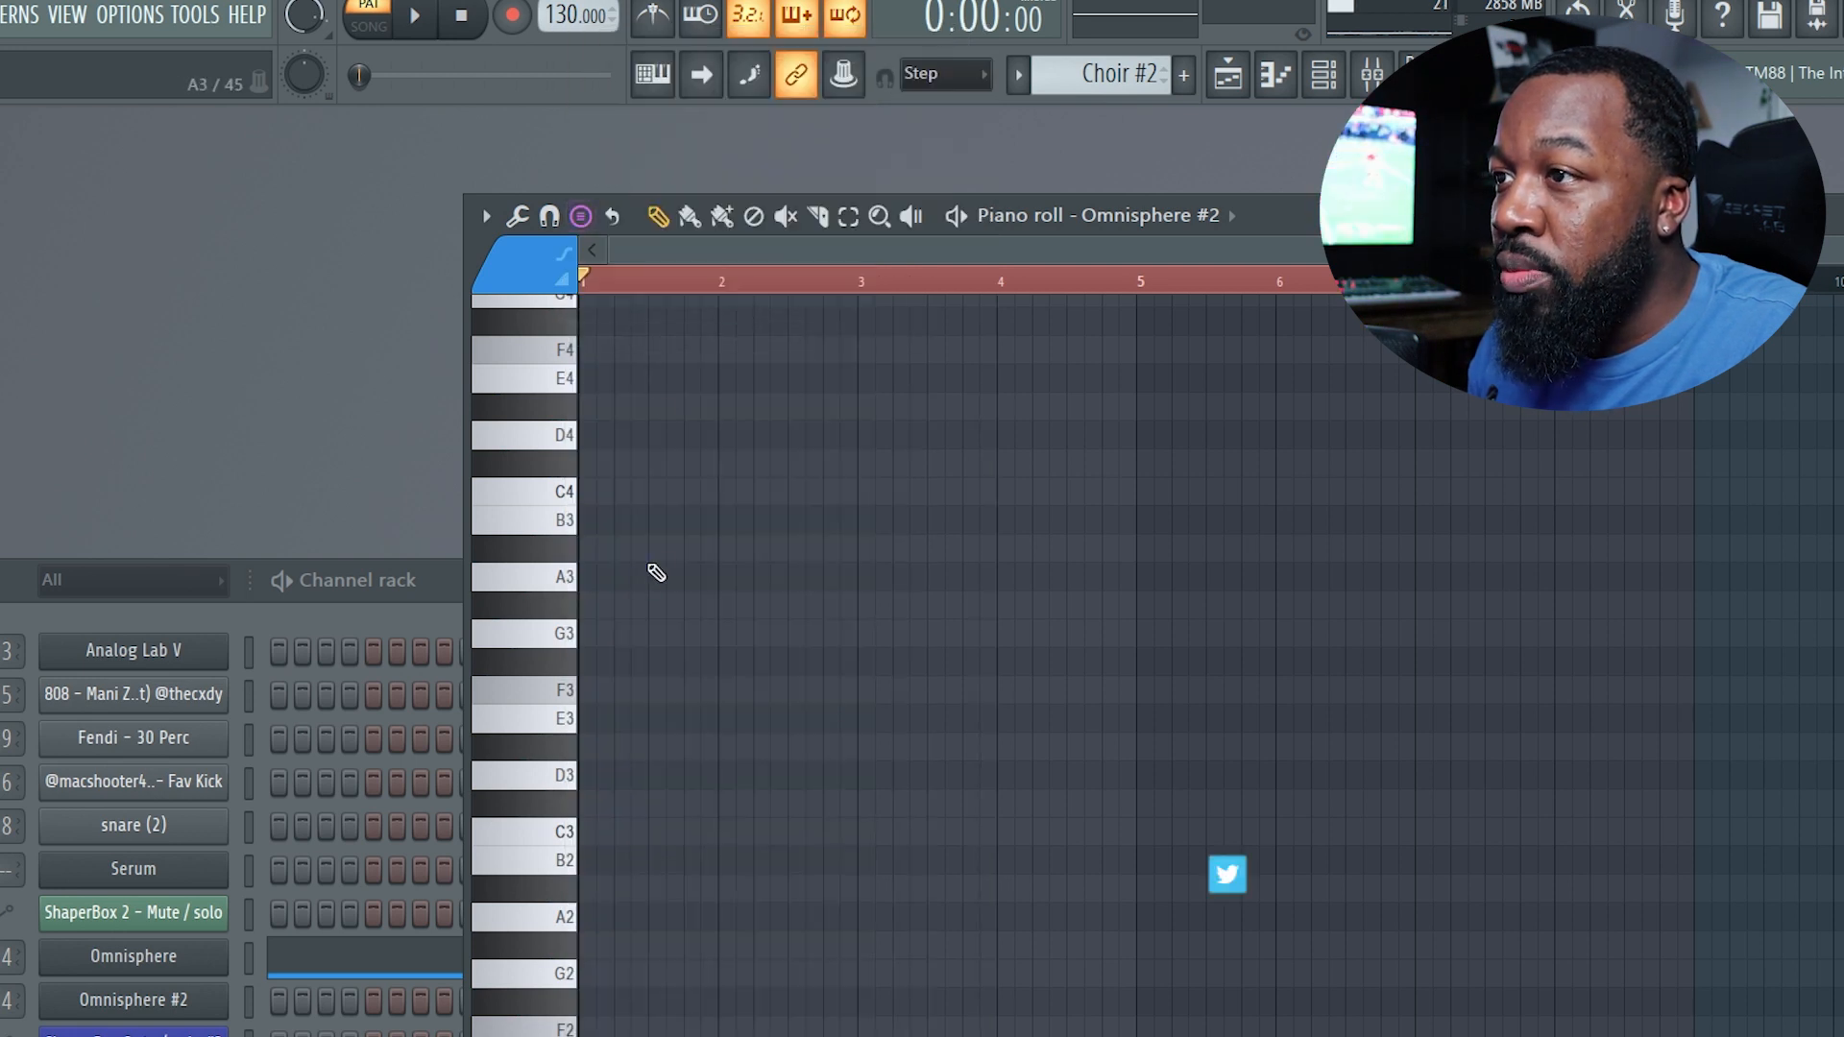
click(584, 694)
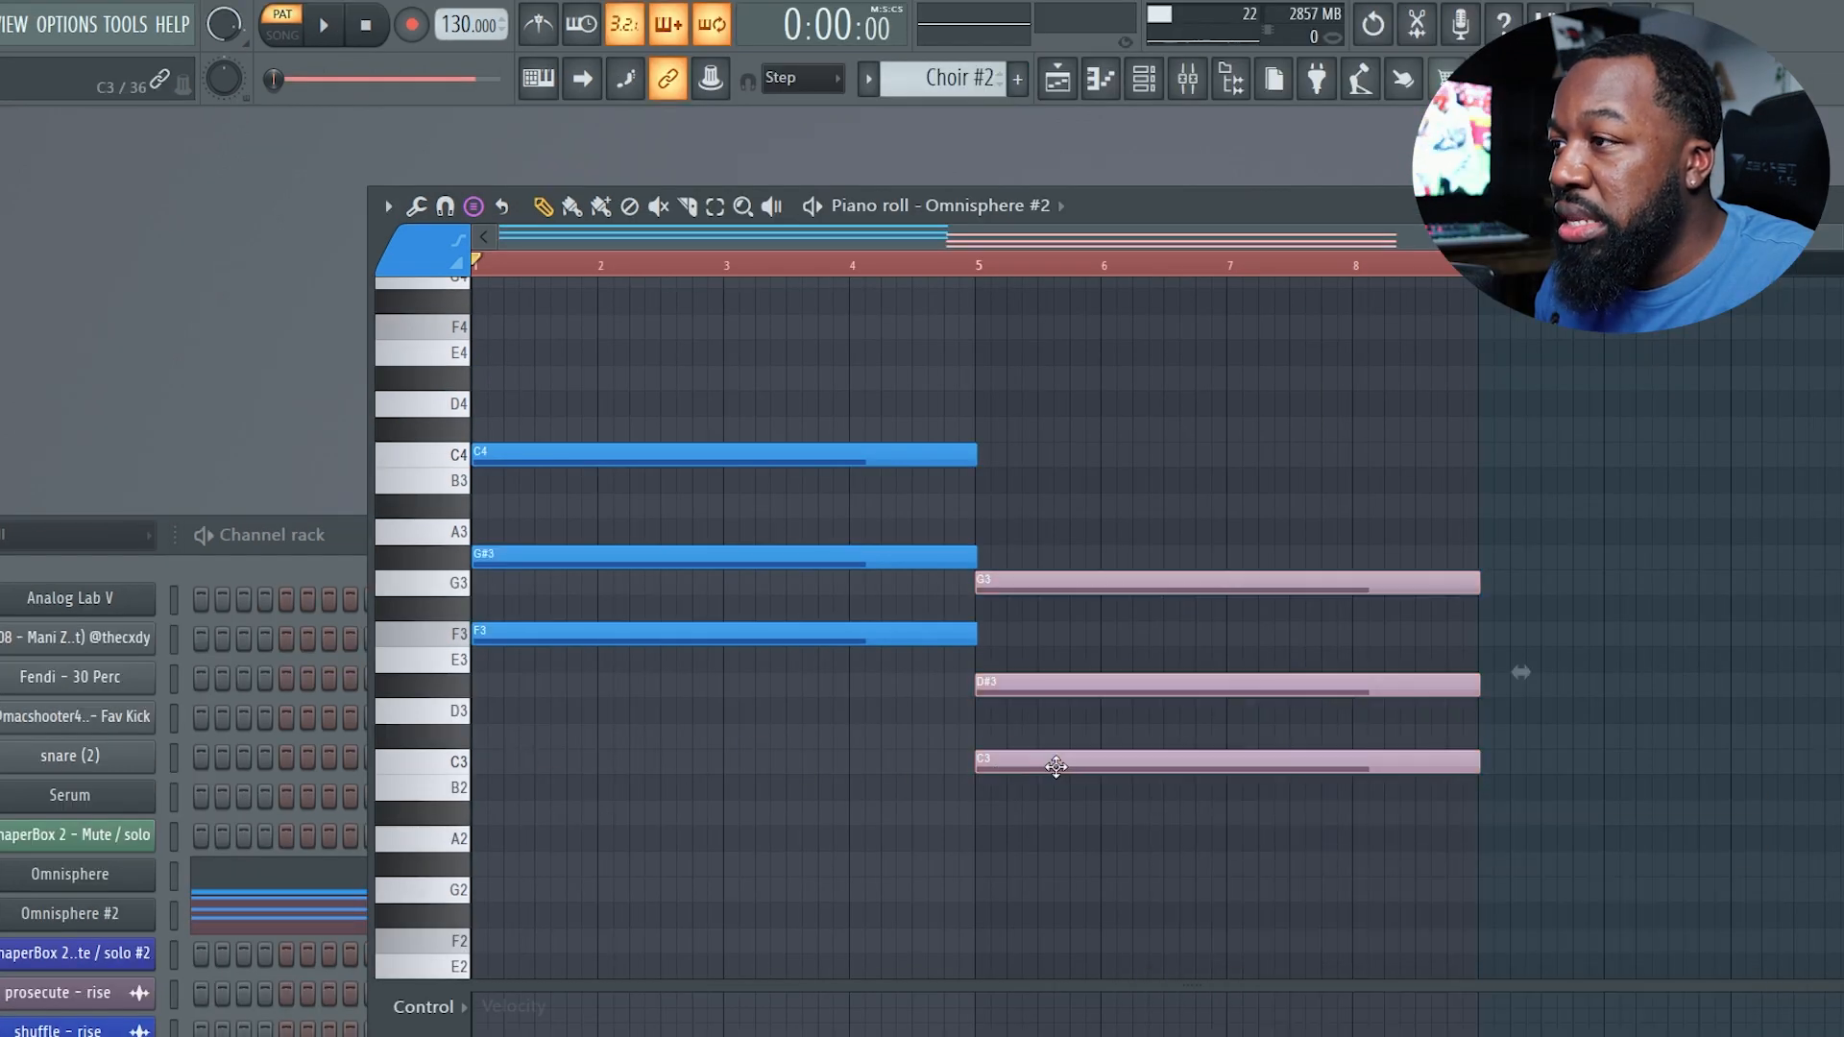
Stamp Minor chords on F3 at bar 9 and at bar 13, moving the bar-13 chord down to G3.
click(1486, 639)
scroll(1316, 281, down, 3)
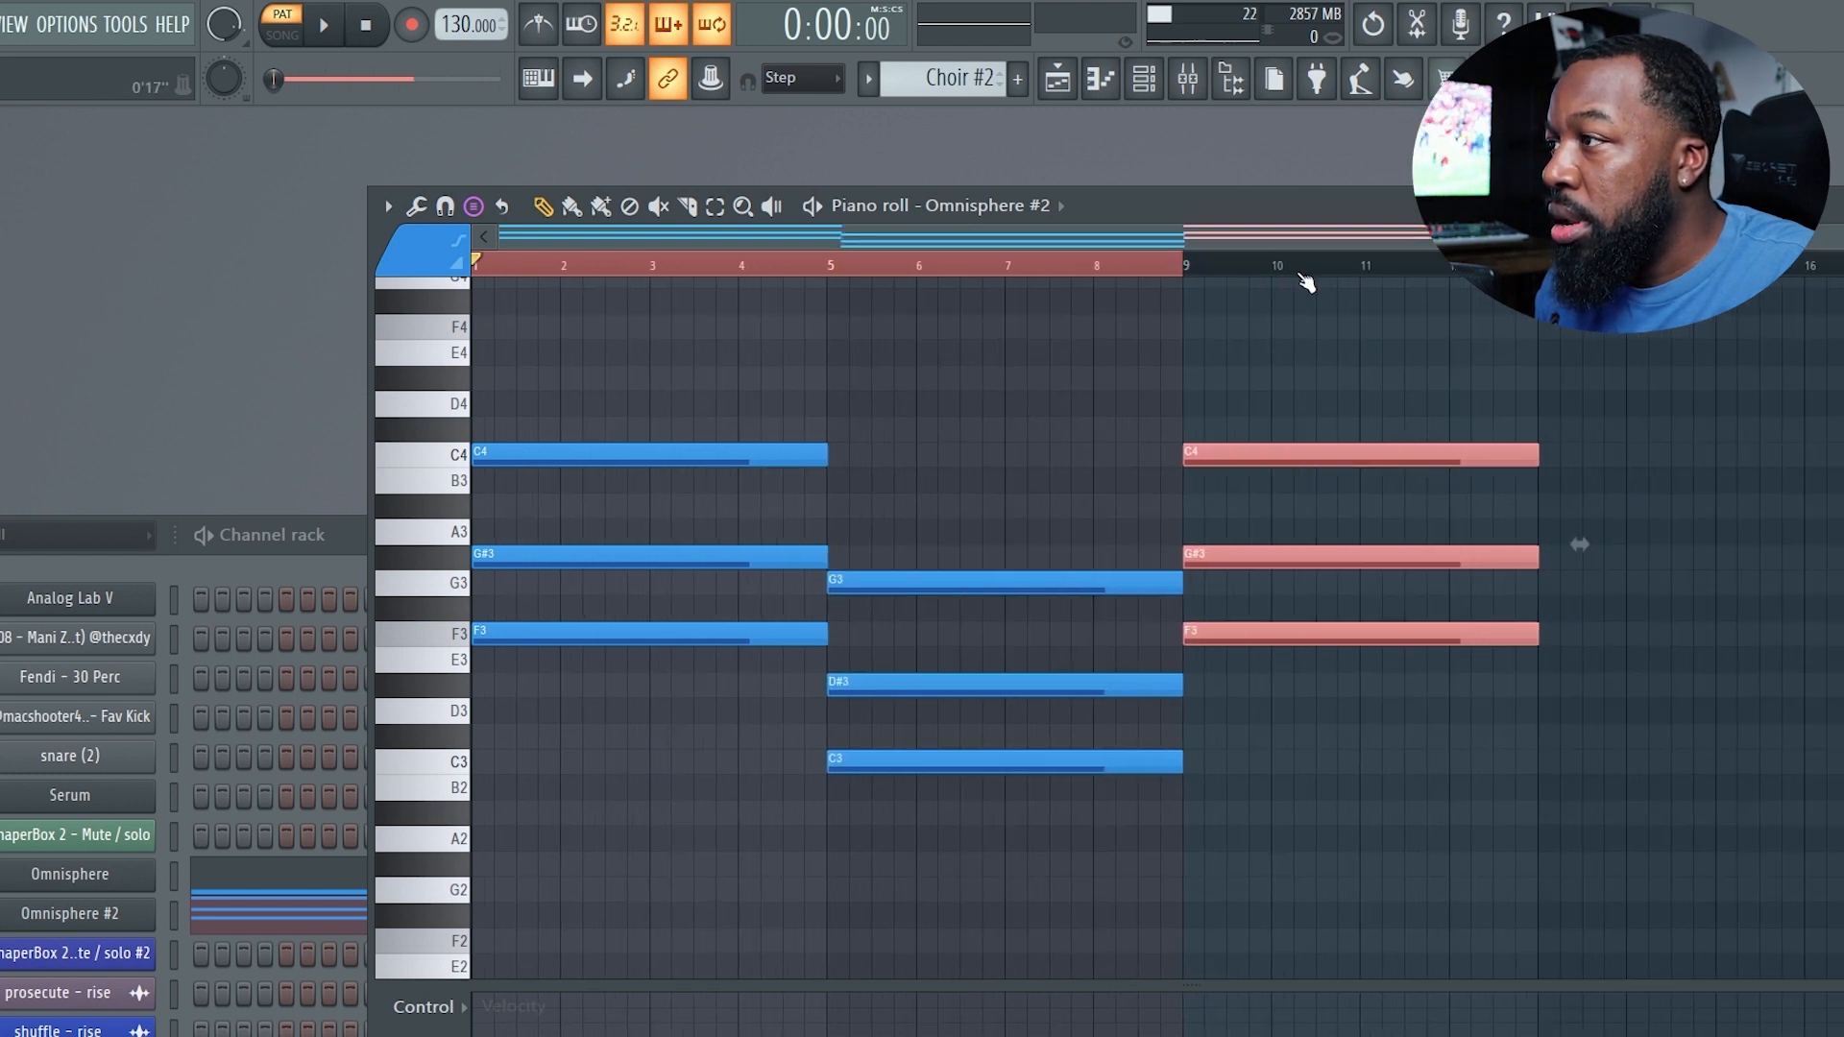
scroll(1530, 534, down, 1)
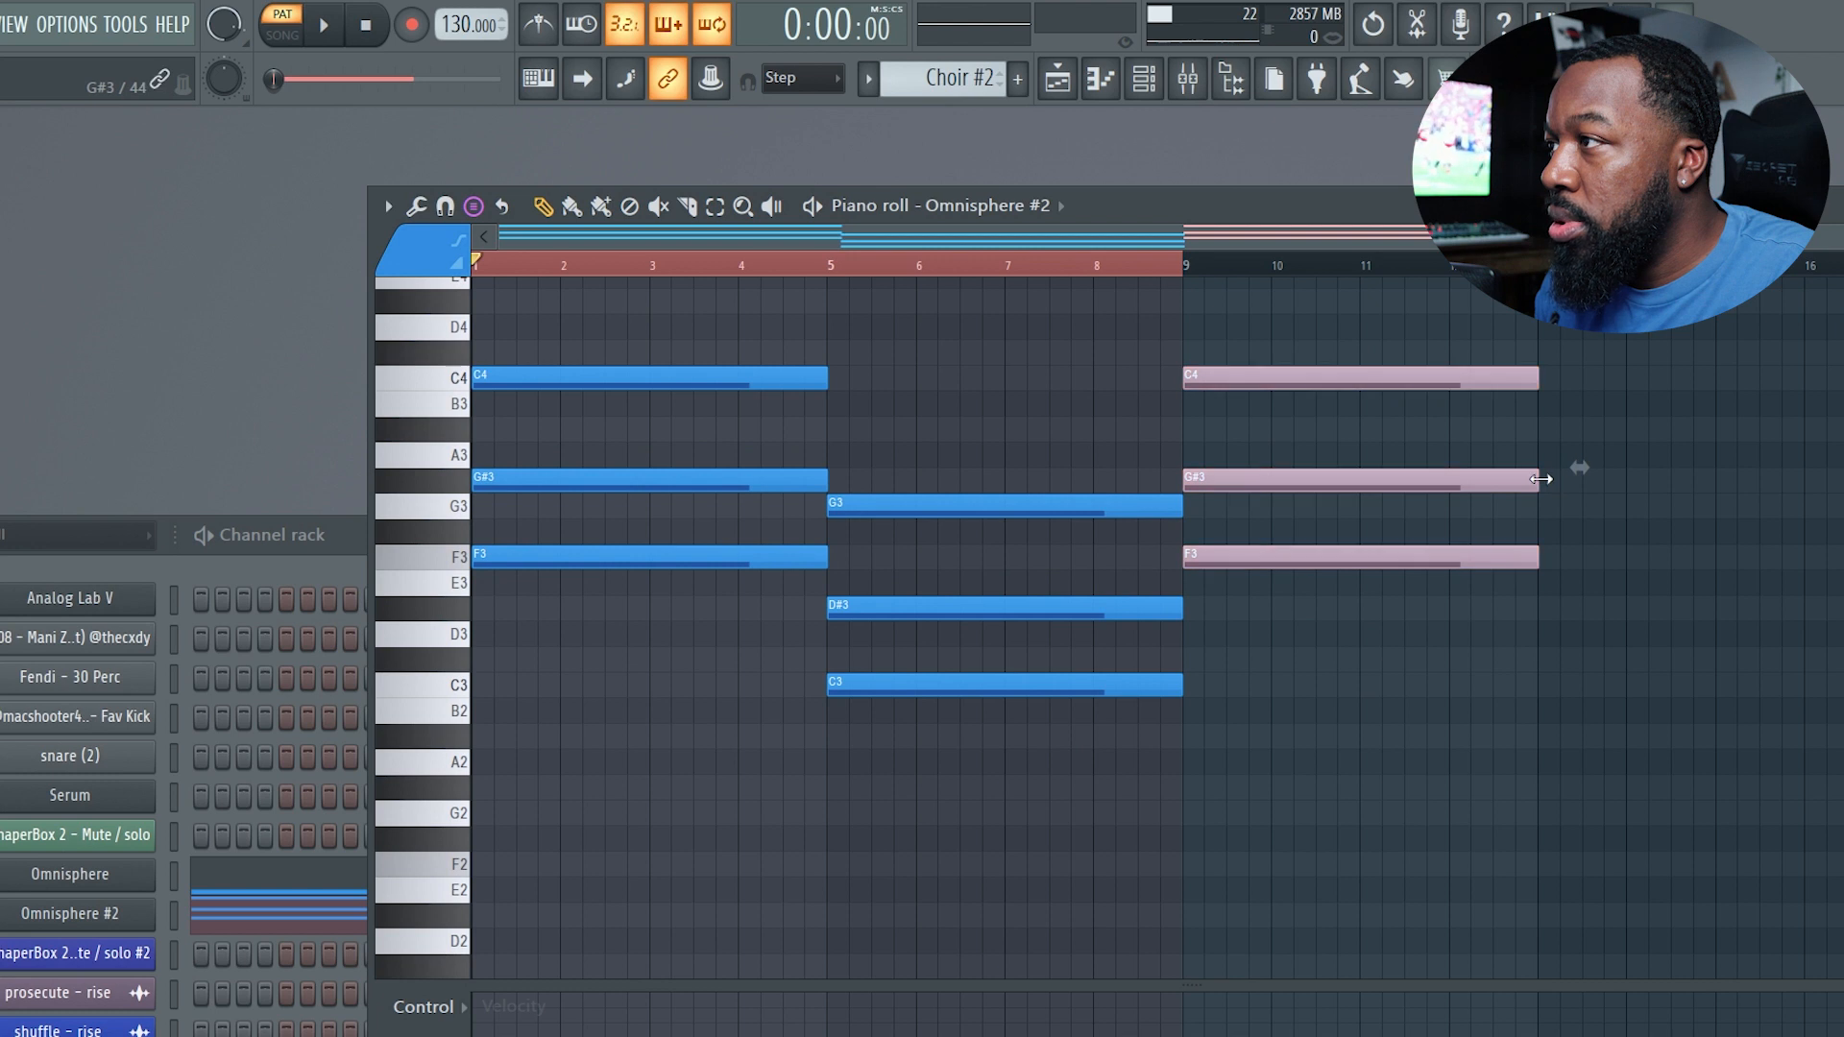
click(1589, 483)
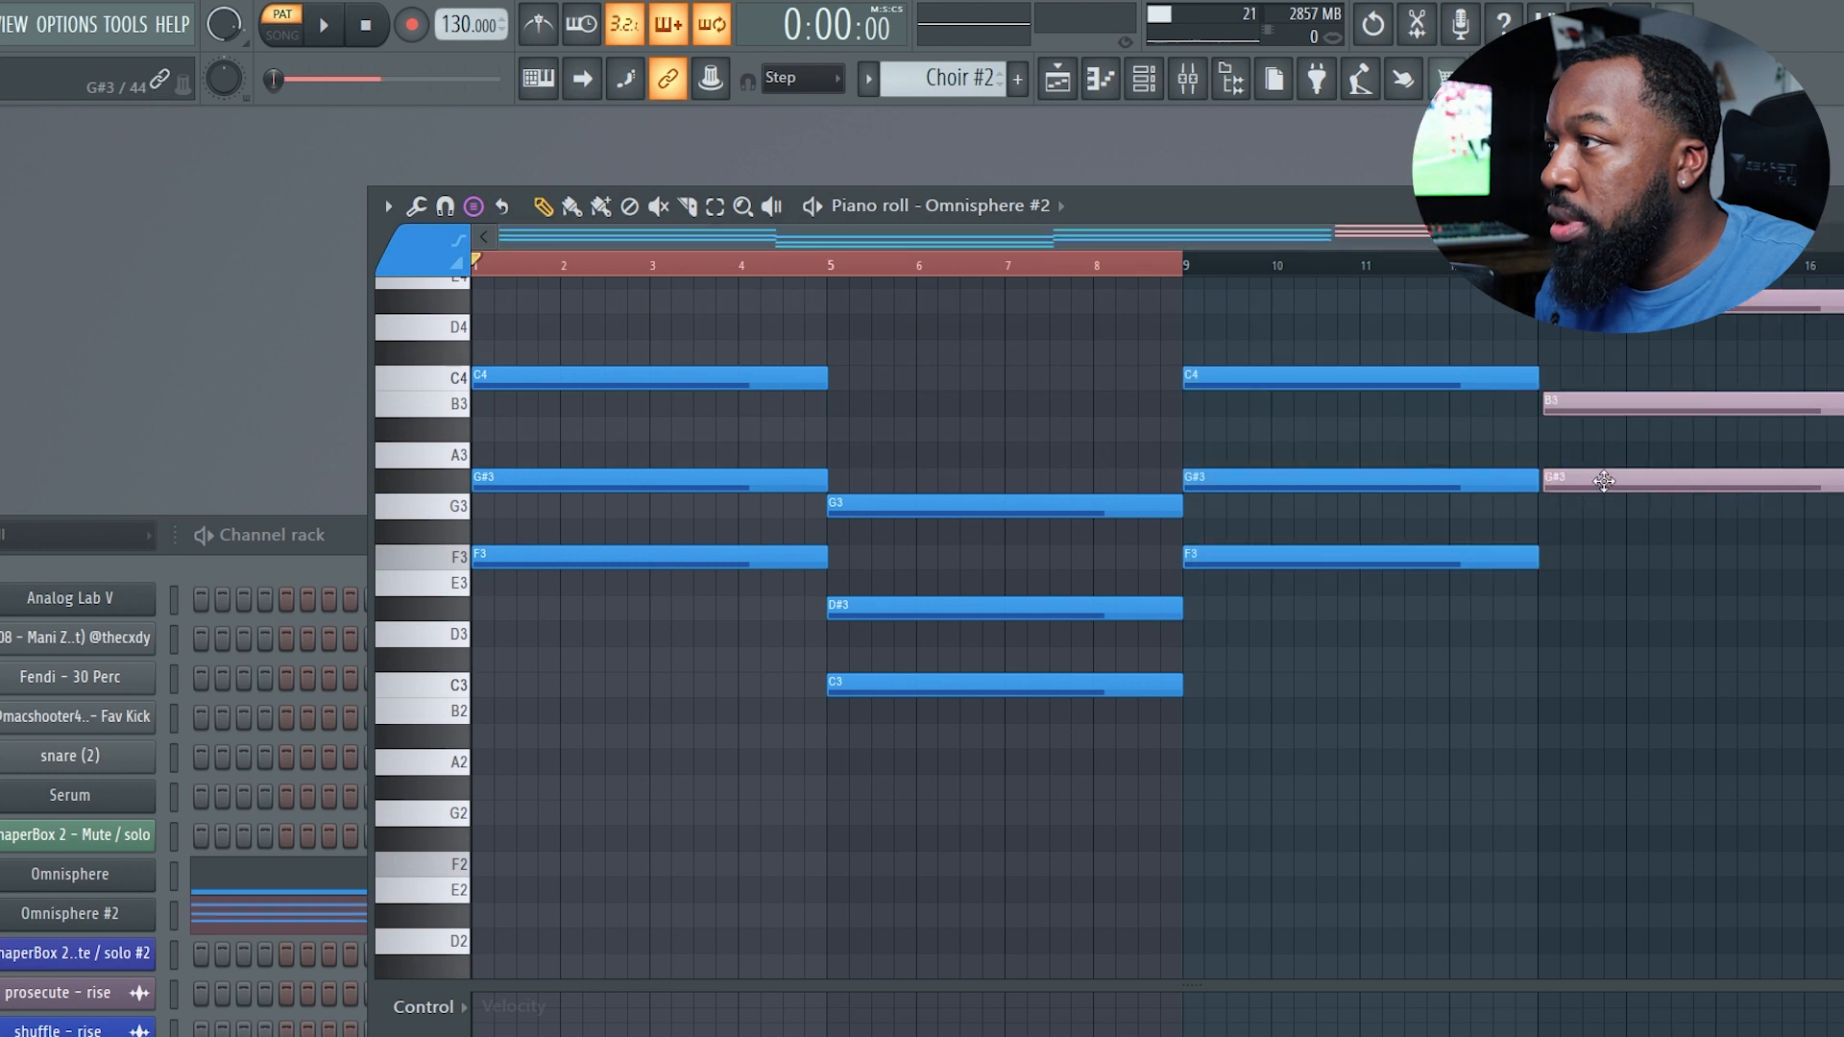
drag(1604, 480, 1602, 506)
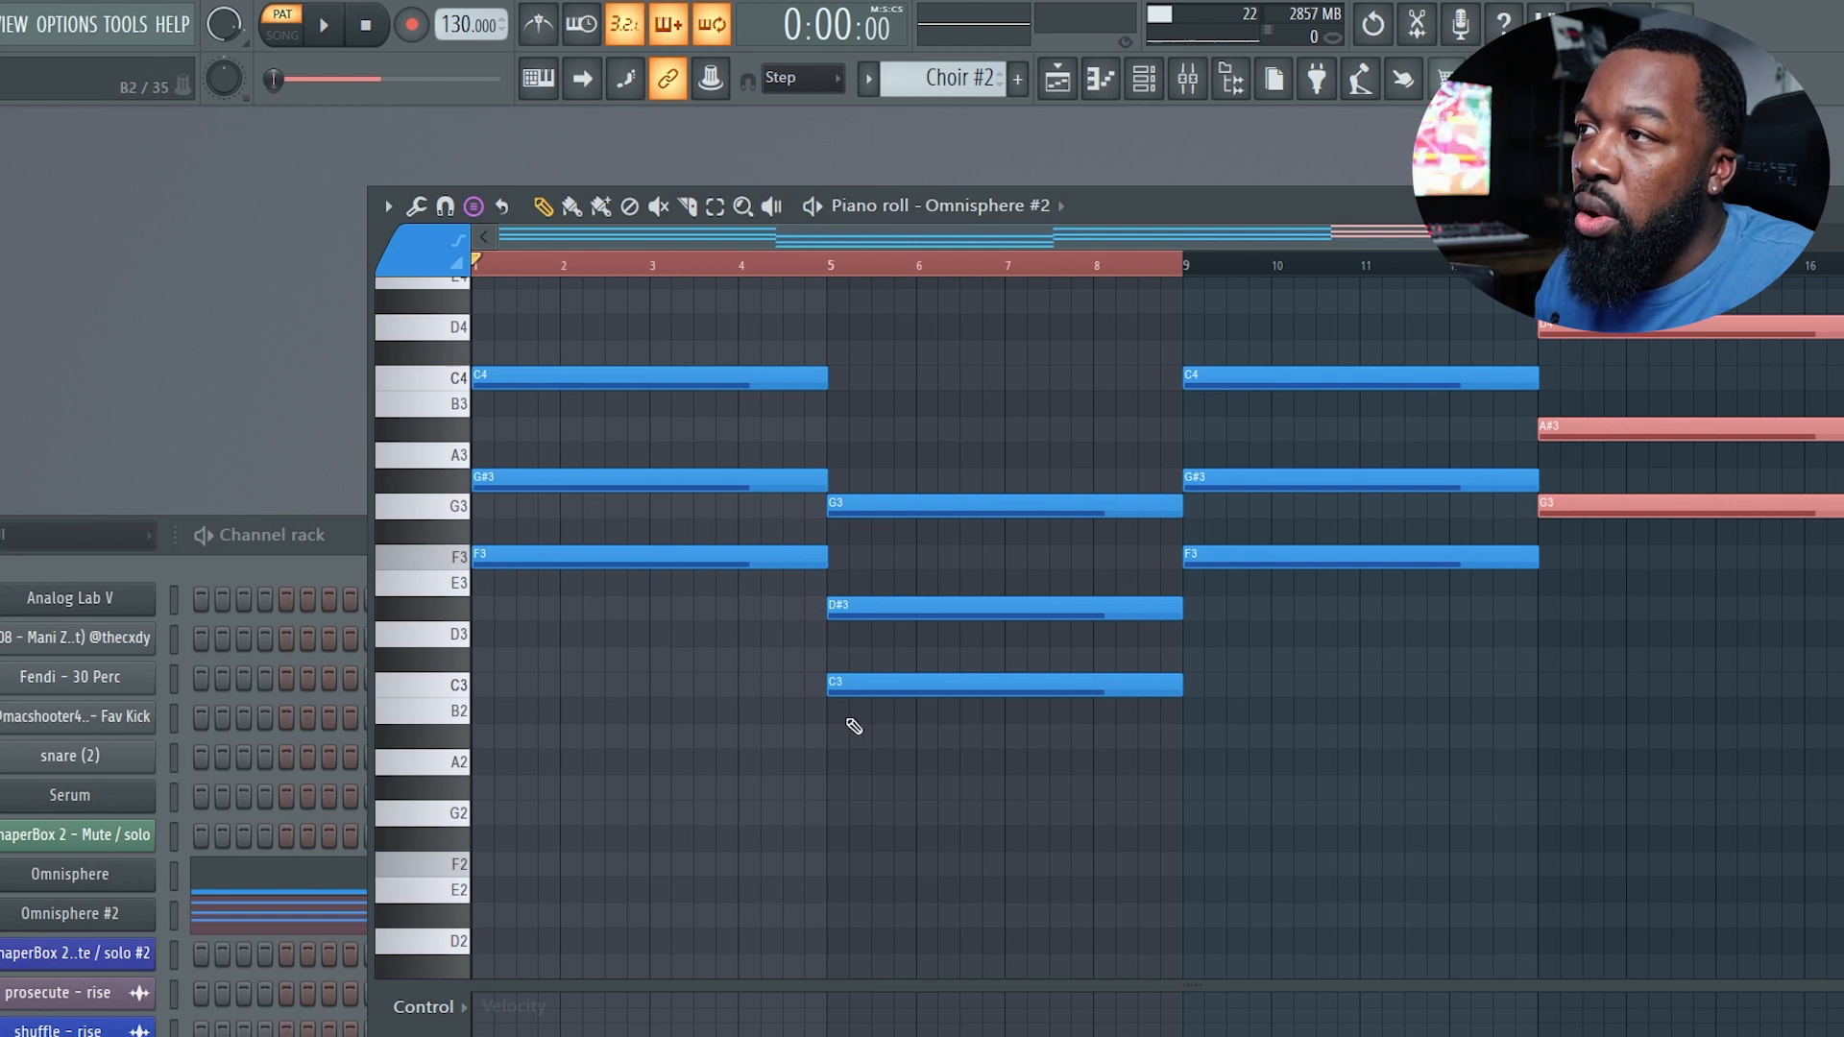
Nudge the bar-9 chord slightly later and shorten it to about three bars.
scroll(1277, 696, up, 2)
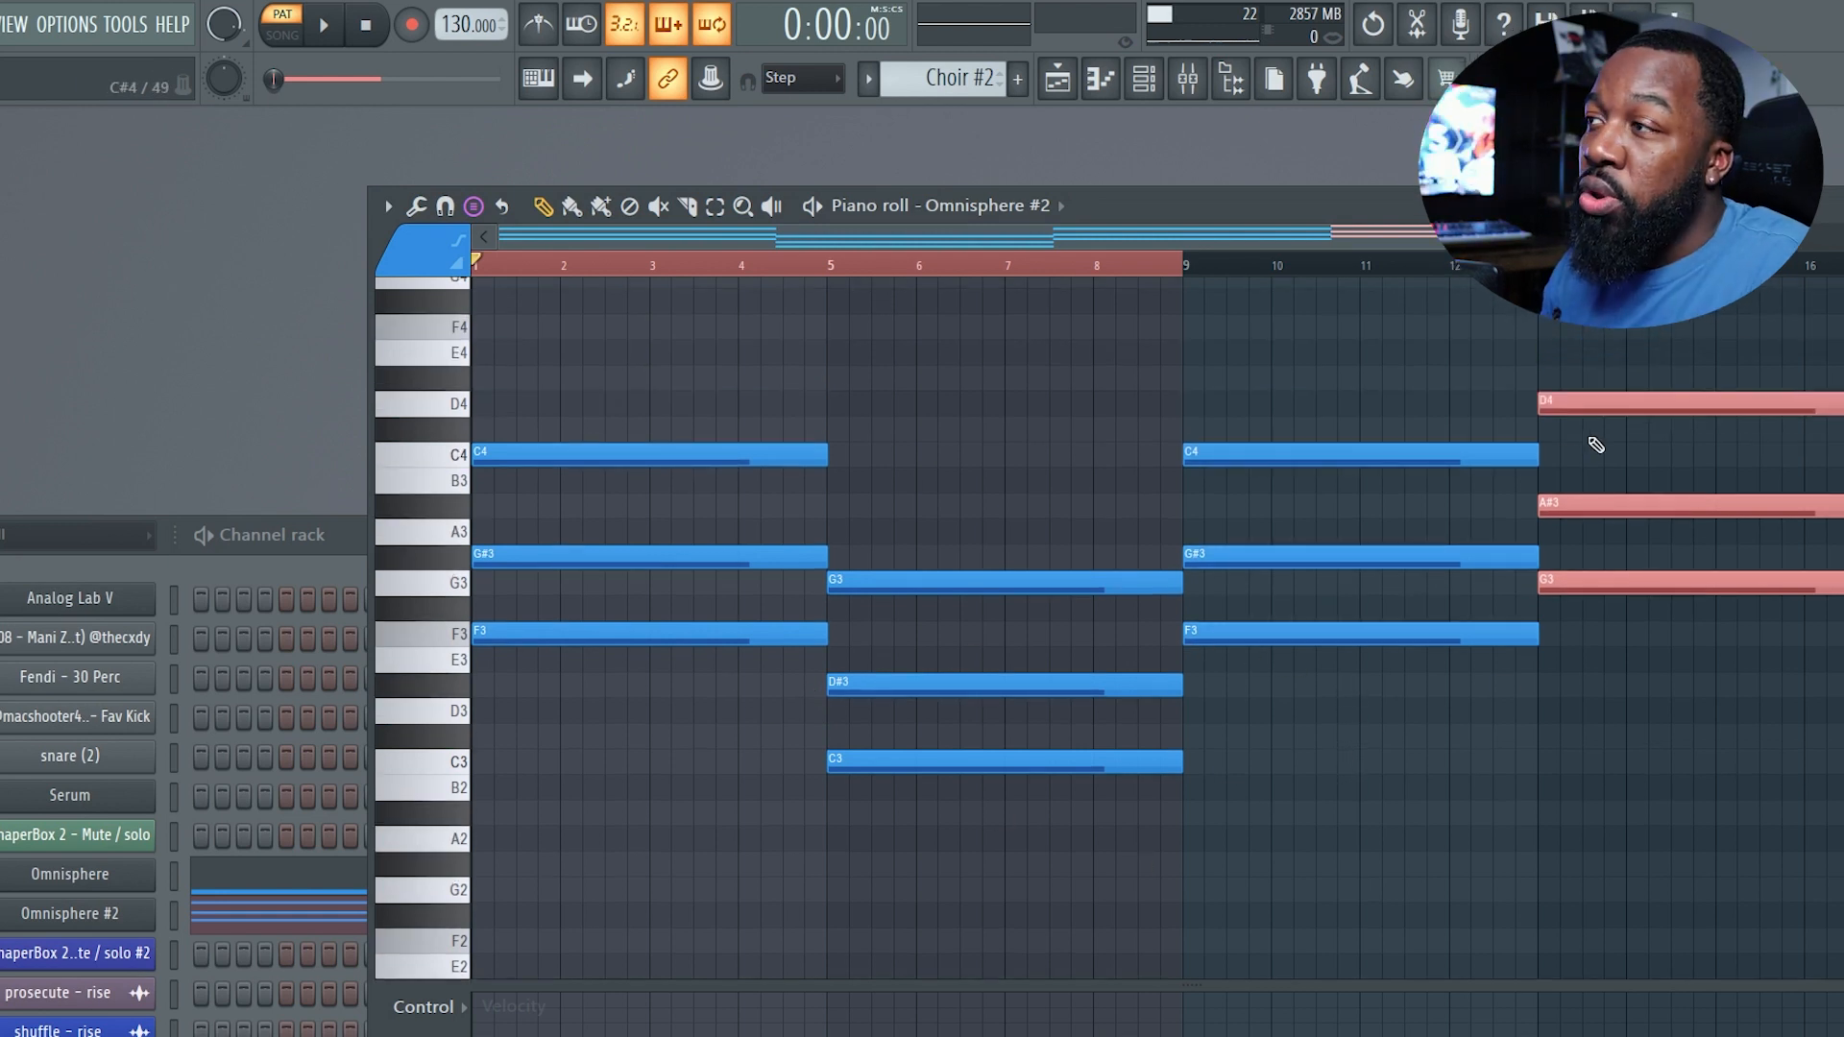
drag(1323, 452, 1326, 455)
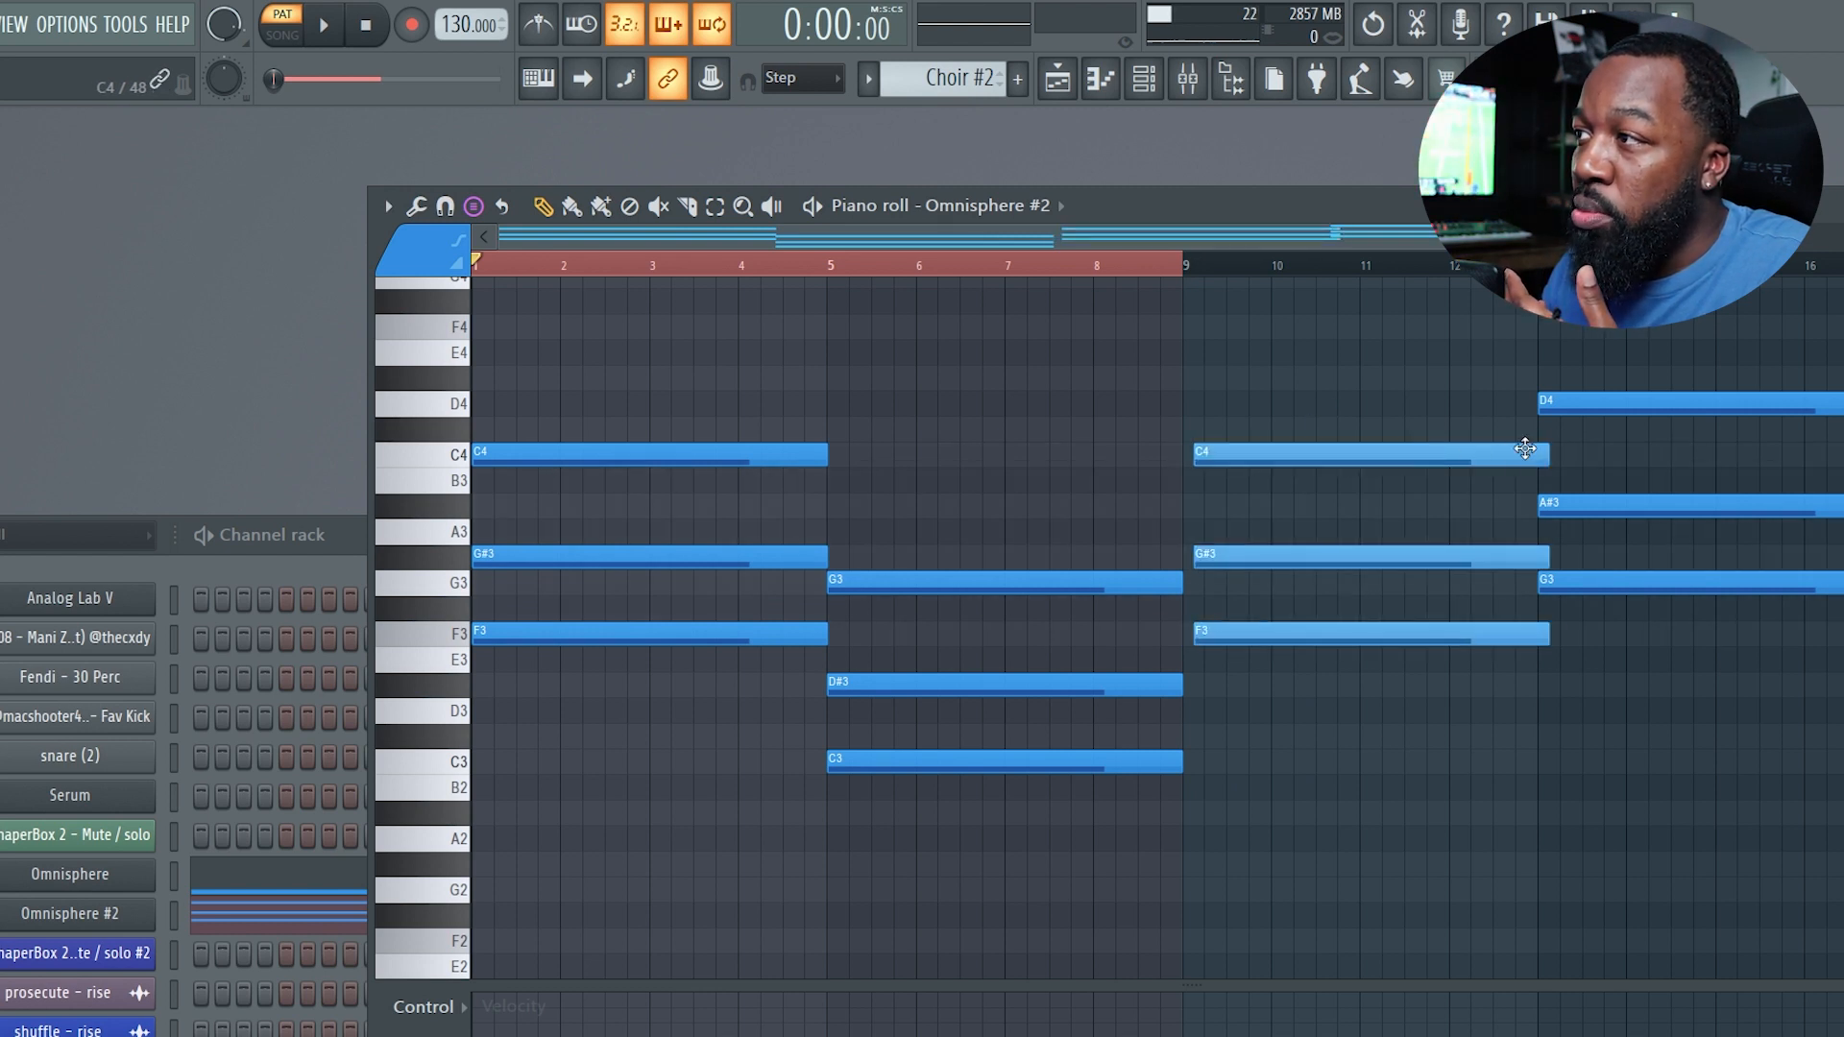
drag(1547, 446, 1469, 460)
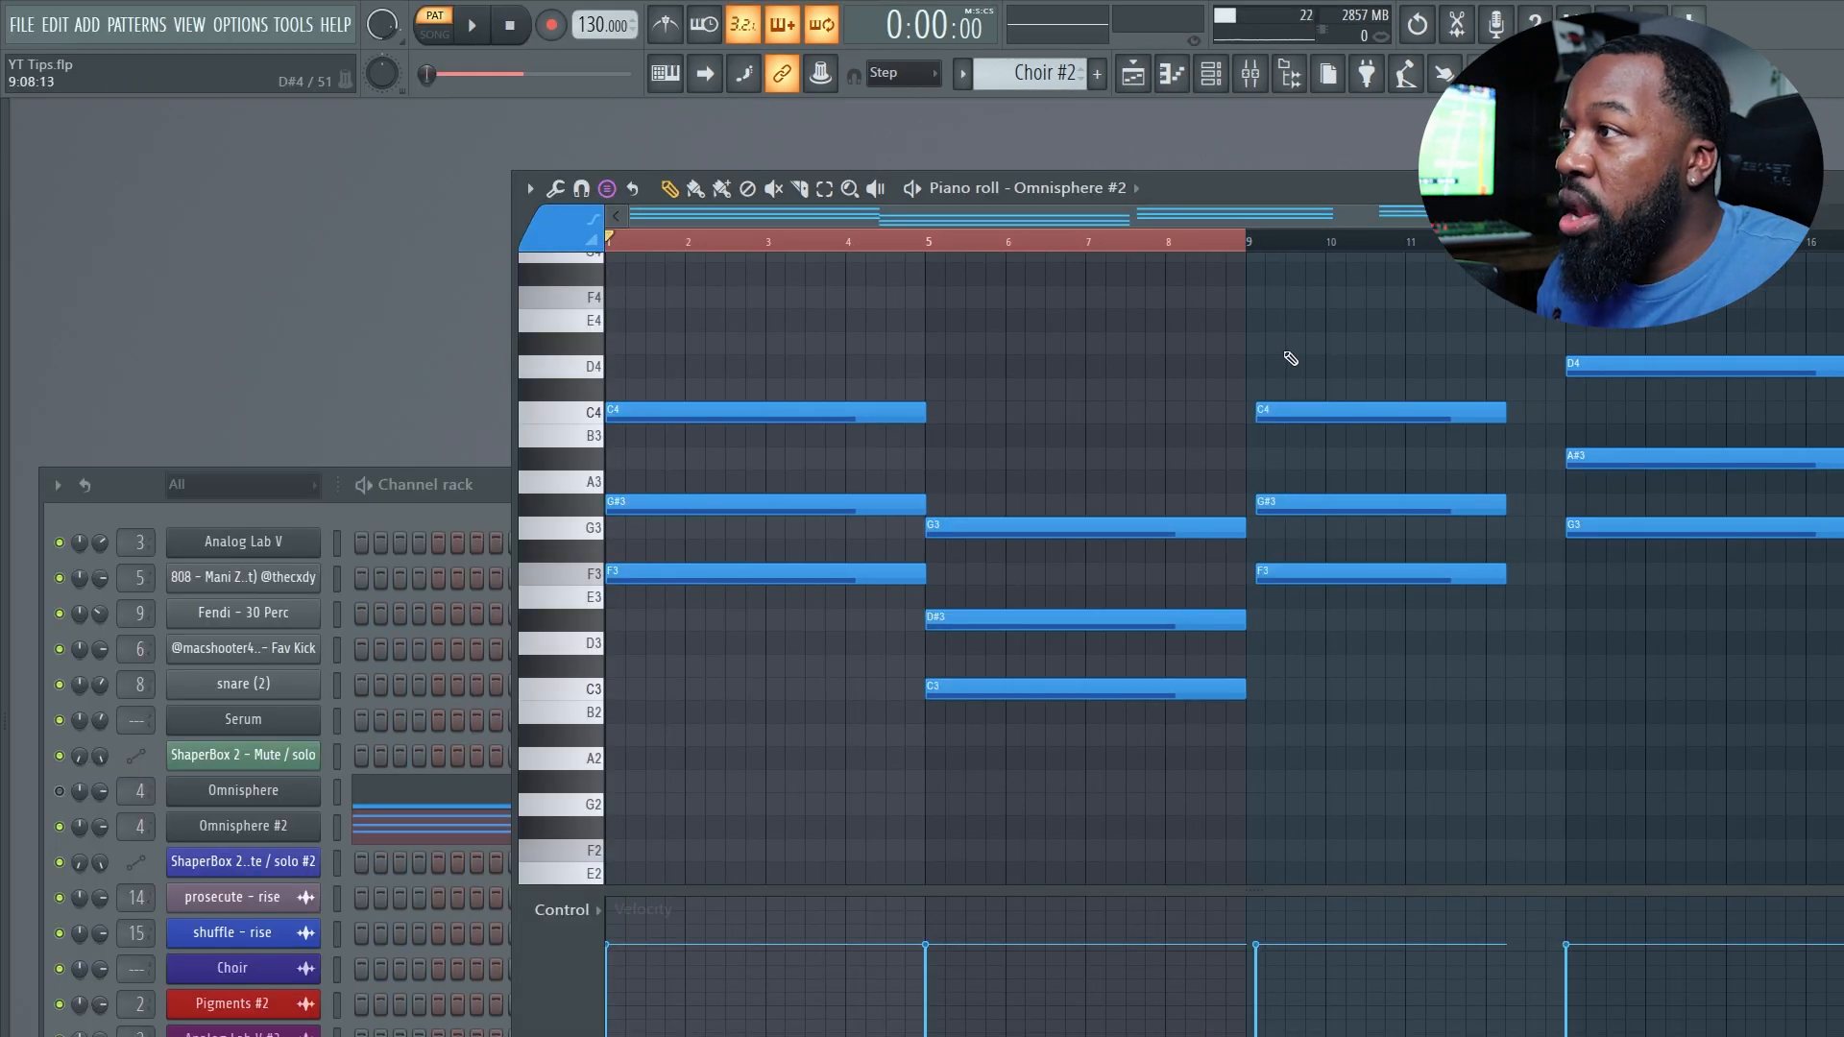
Select the bar-9 chord and ungroup its notes.
drag(1248, 309, 1490, 665)
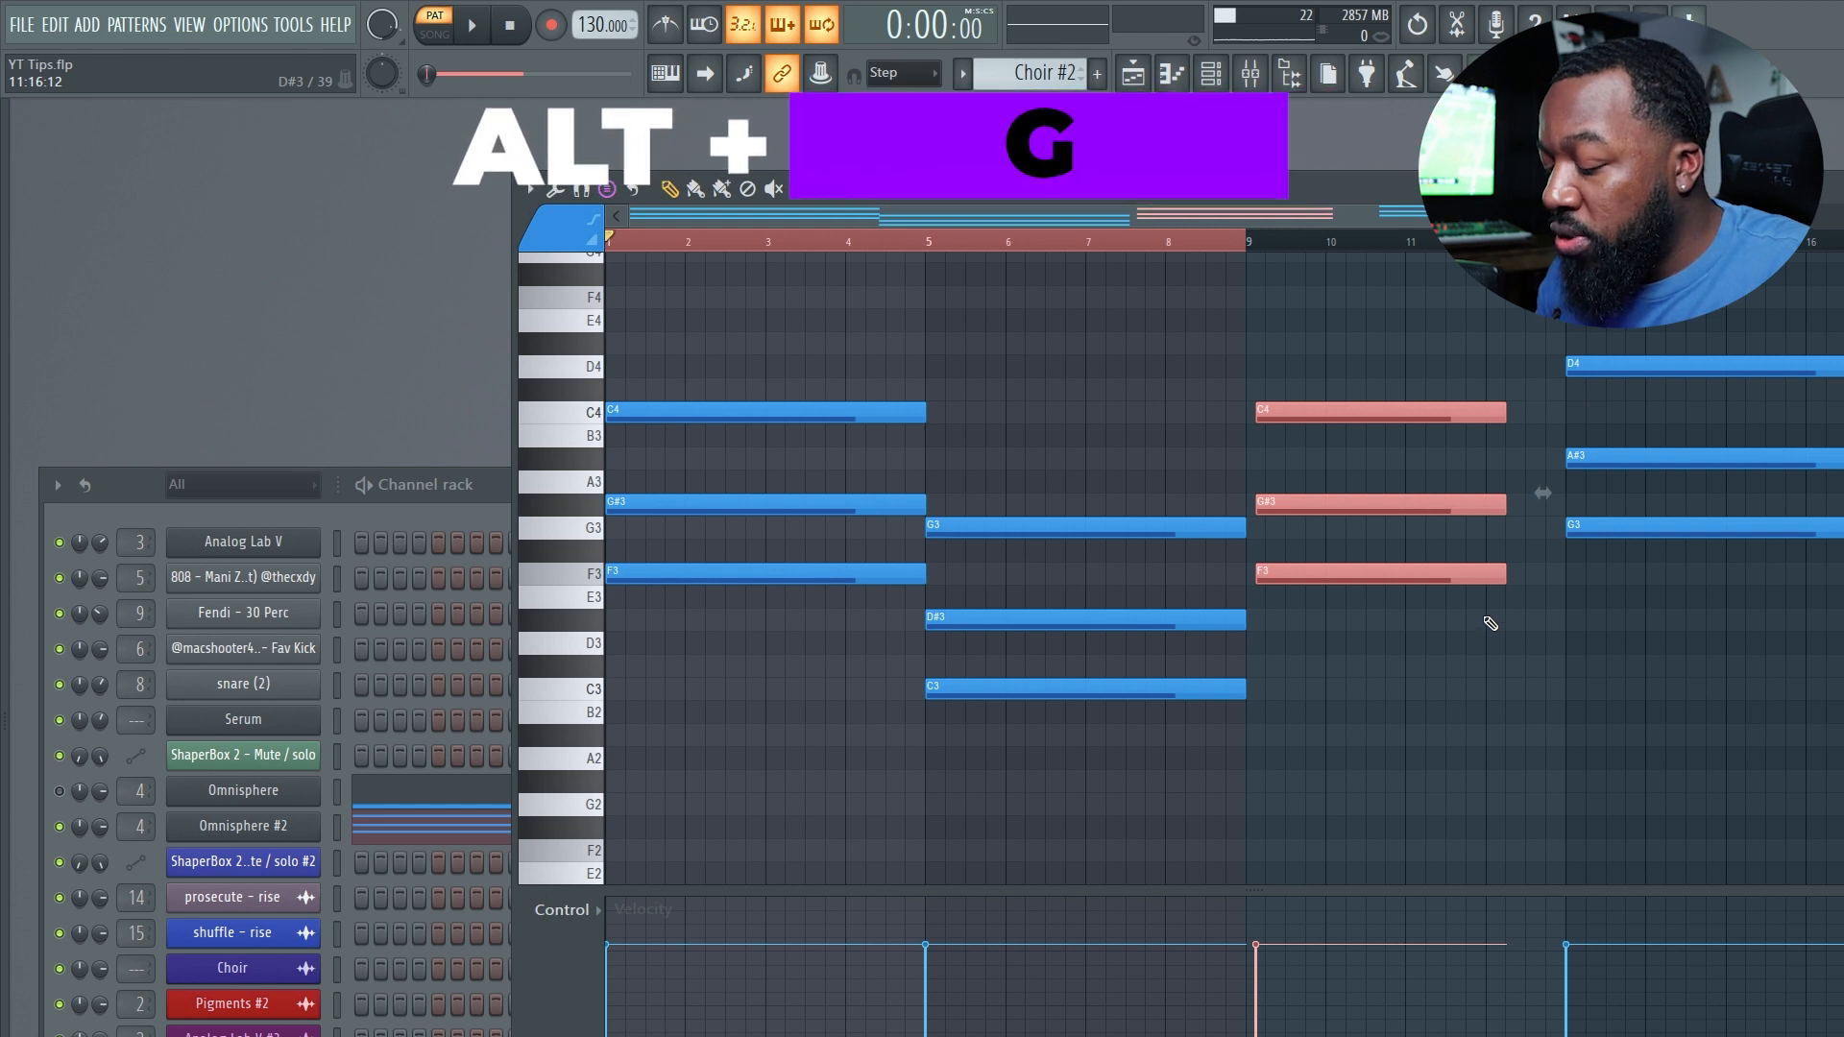
click(1450, 484)
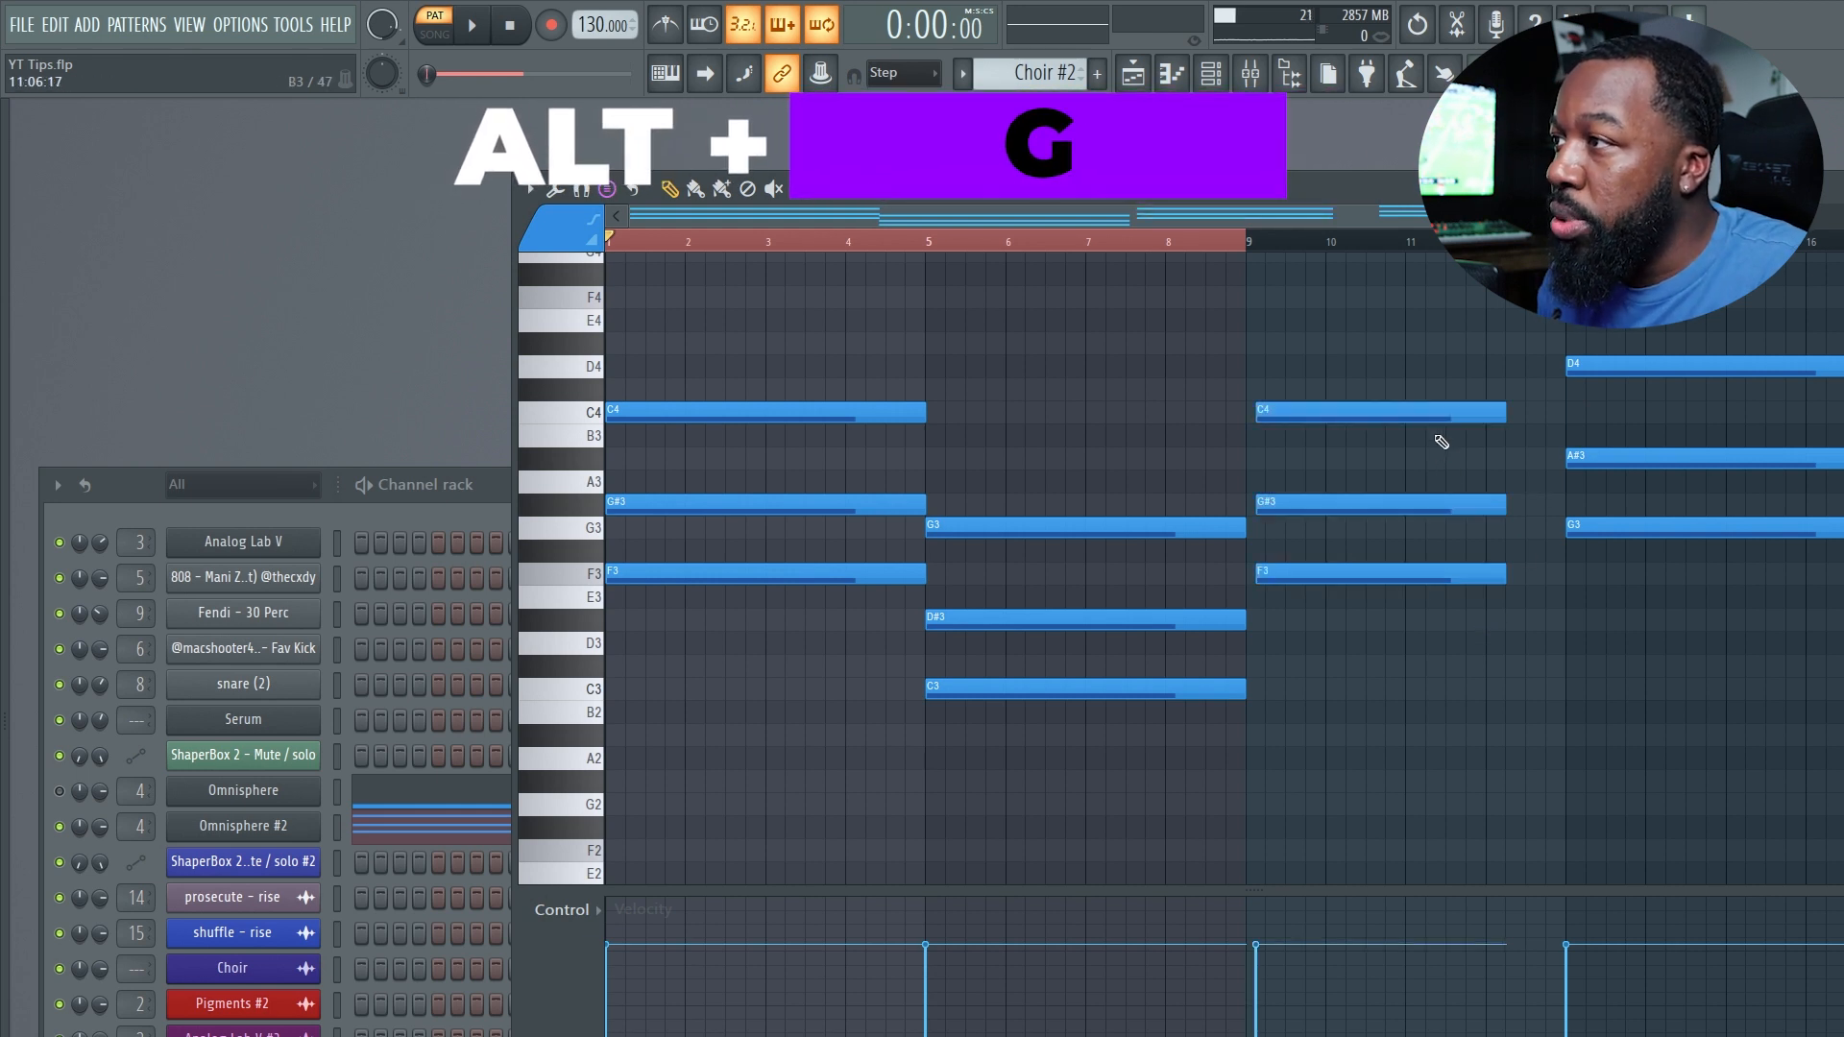
right_click(1437, 417)
drag(1364, 503, 1348, 506)
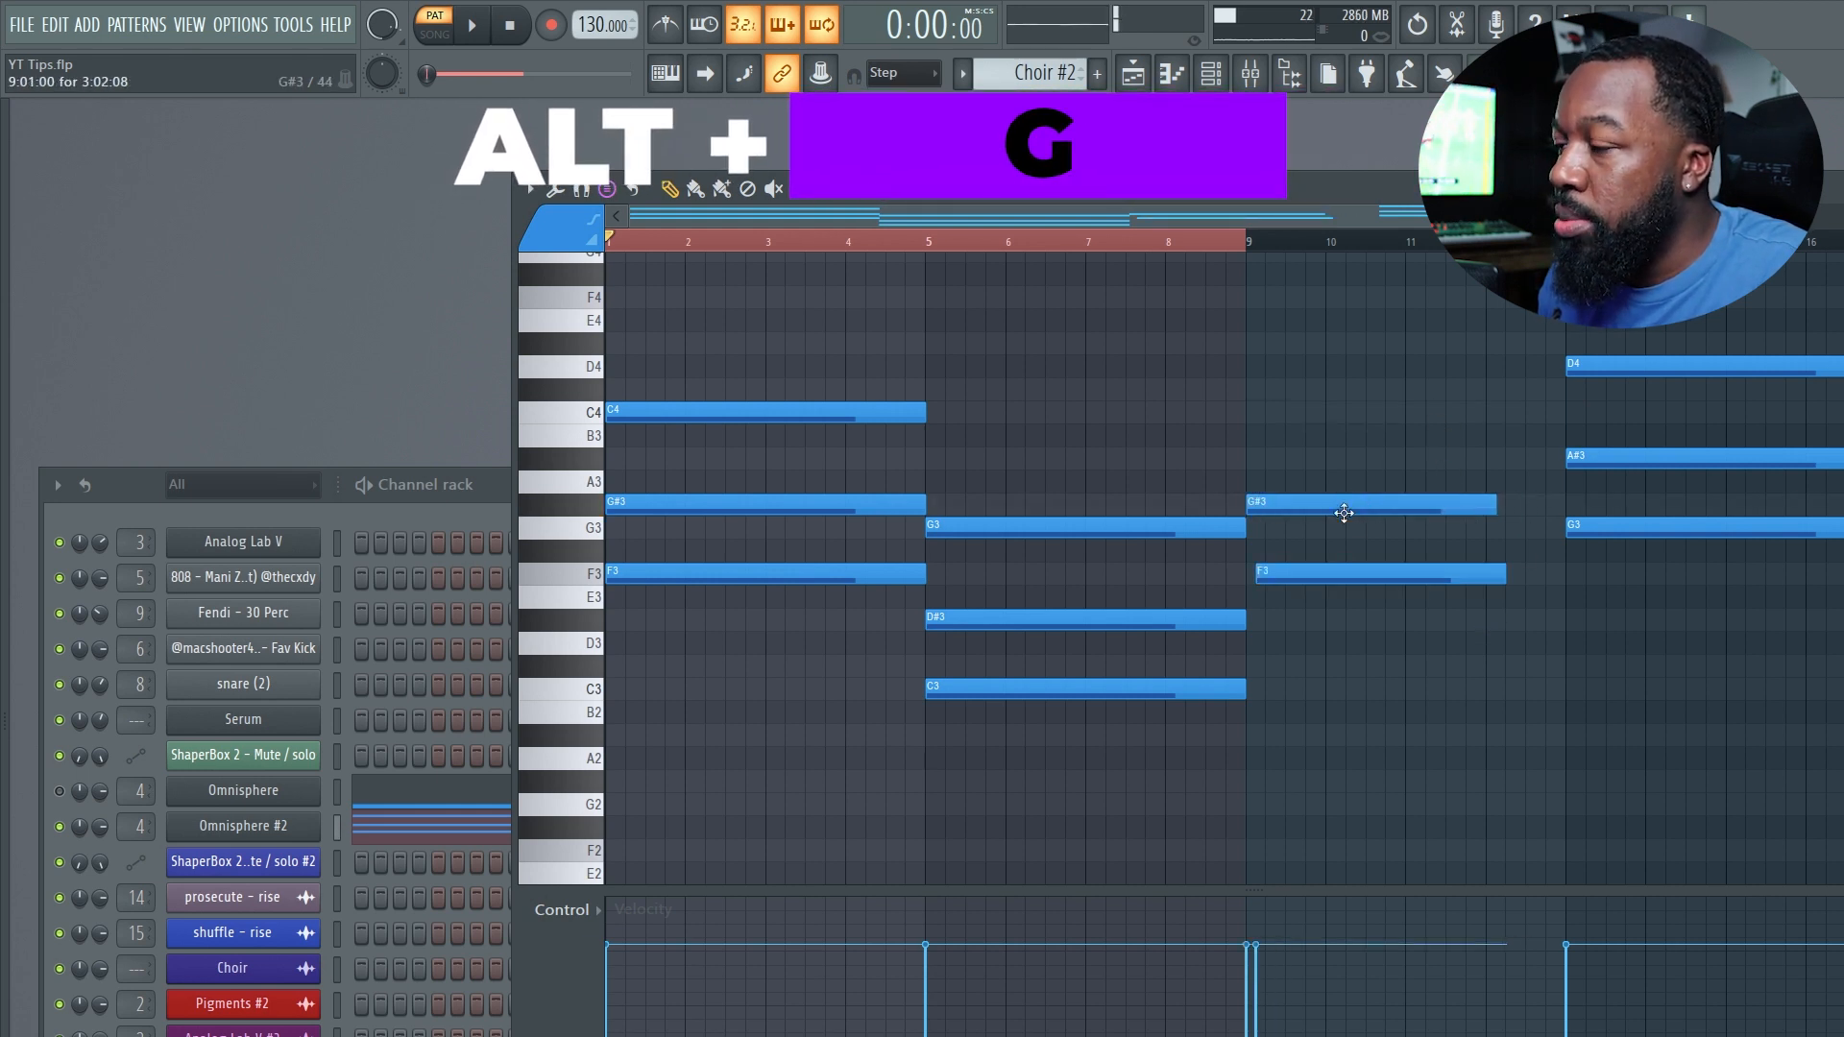
key(ctrl+z)
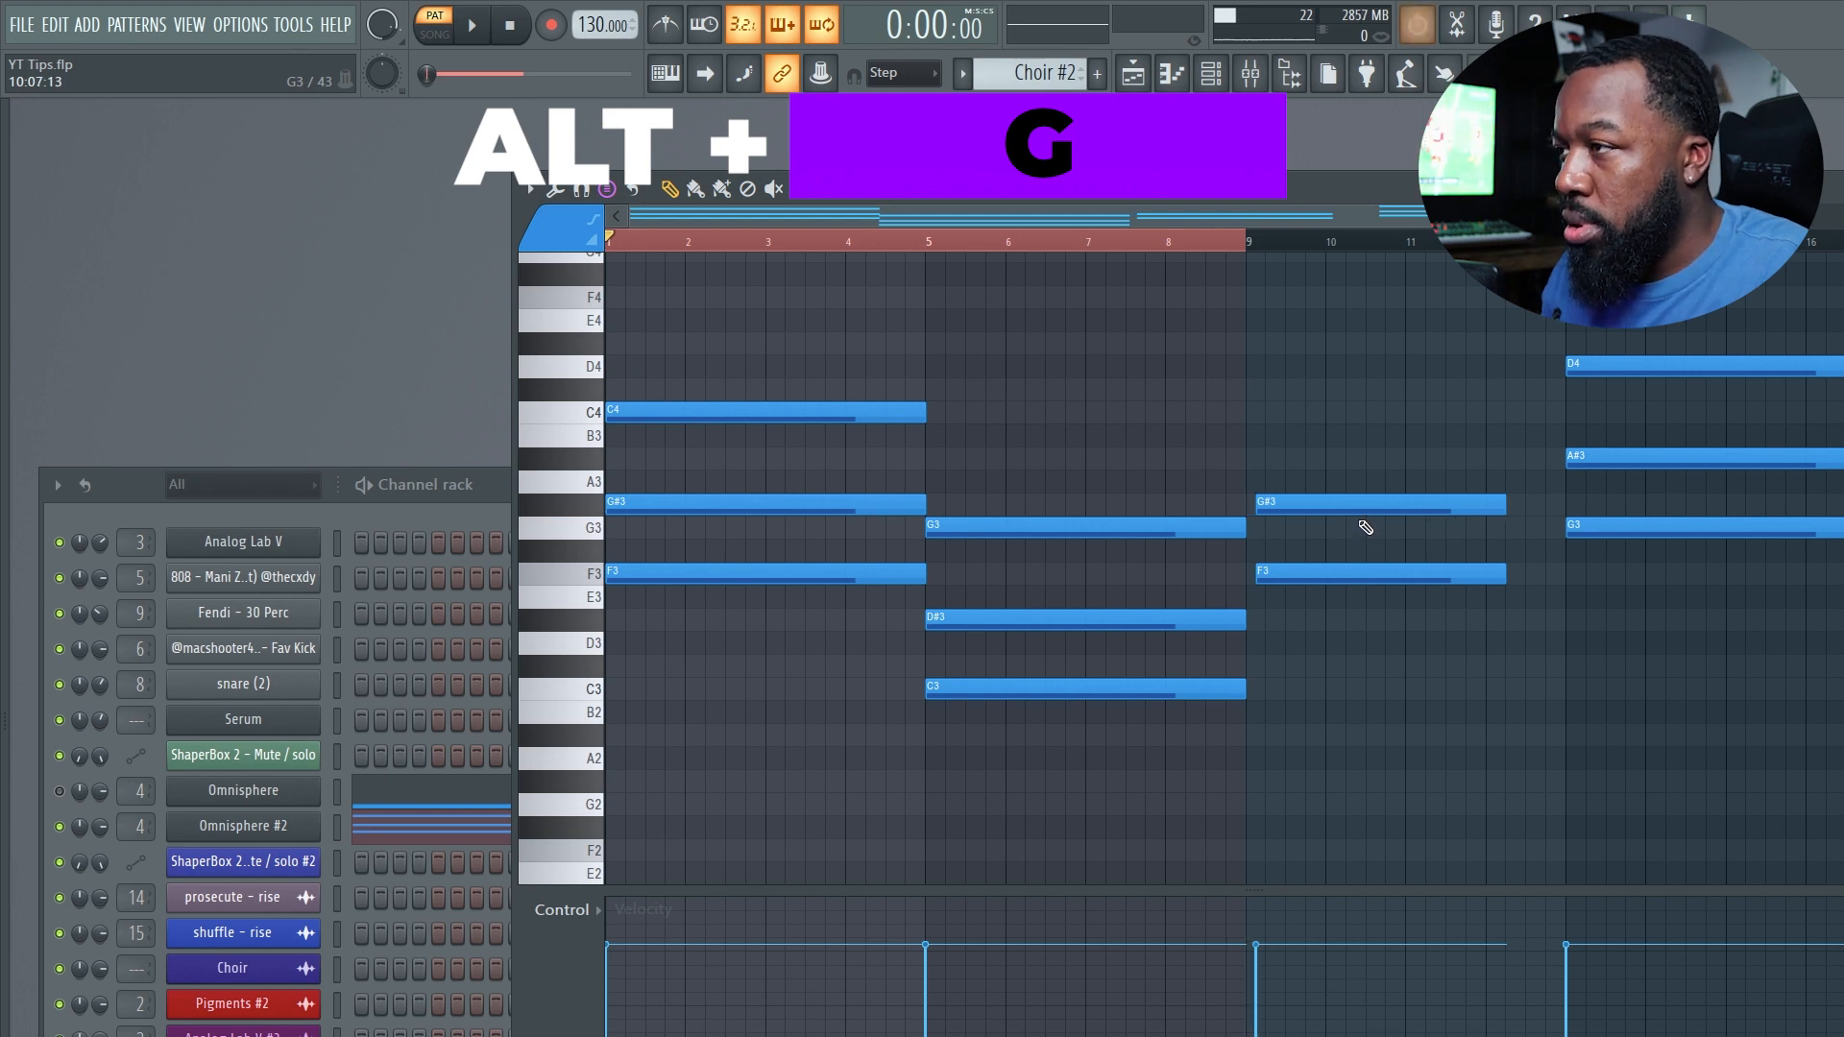
key(ctrl+z)
Move the opening chord down one semitone to E3, G3 and B3.
drag(963, 403, 1200, 777)
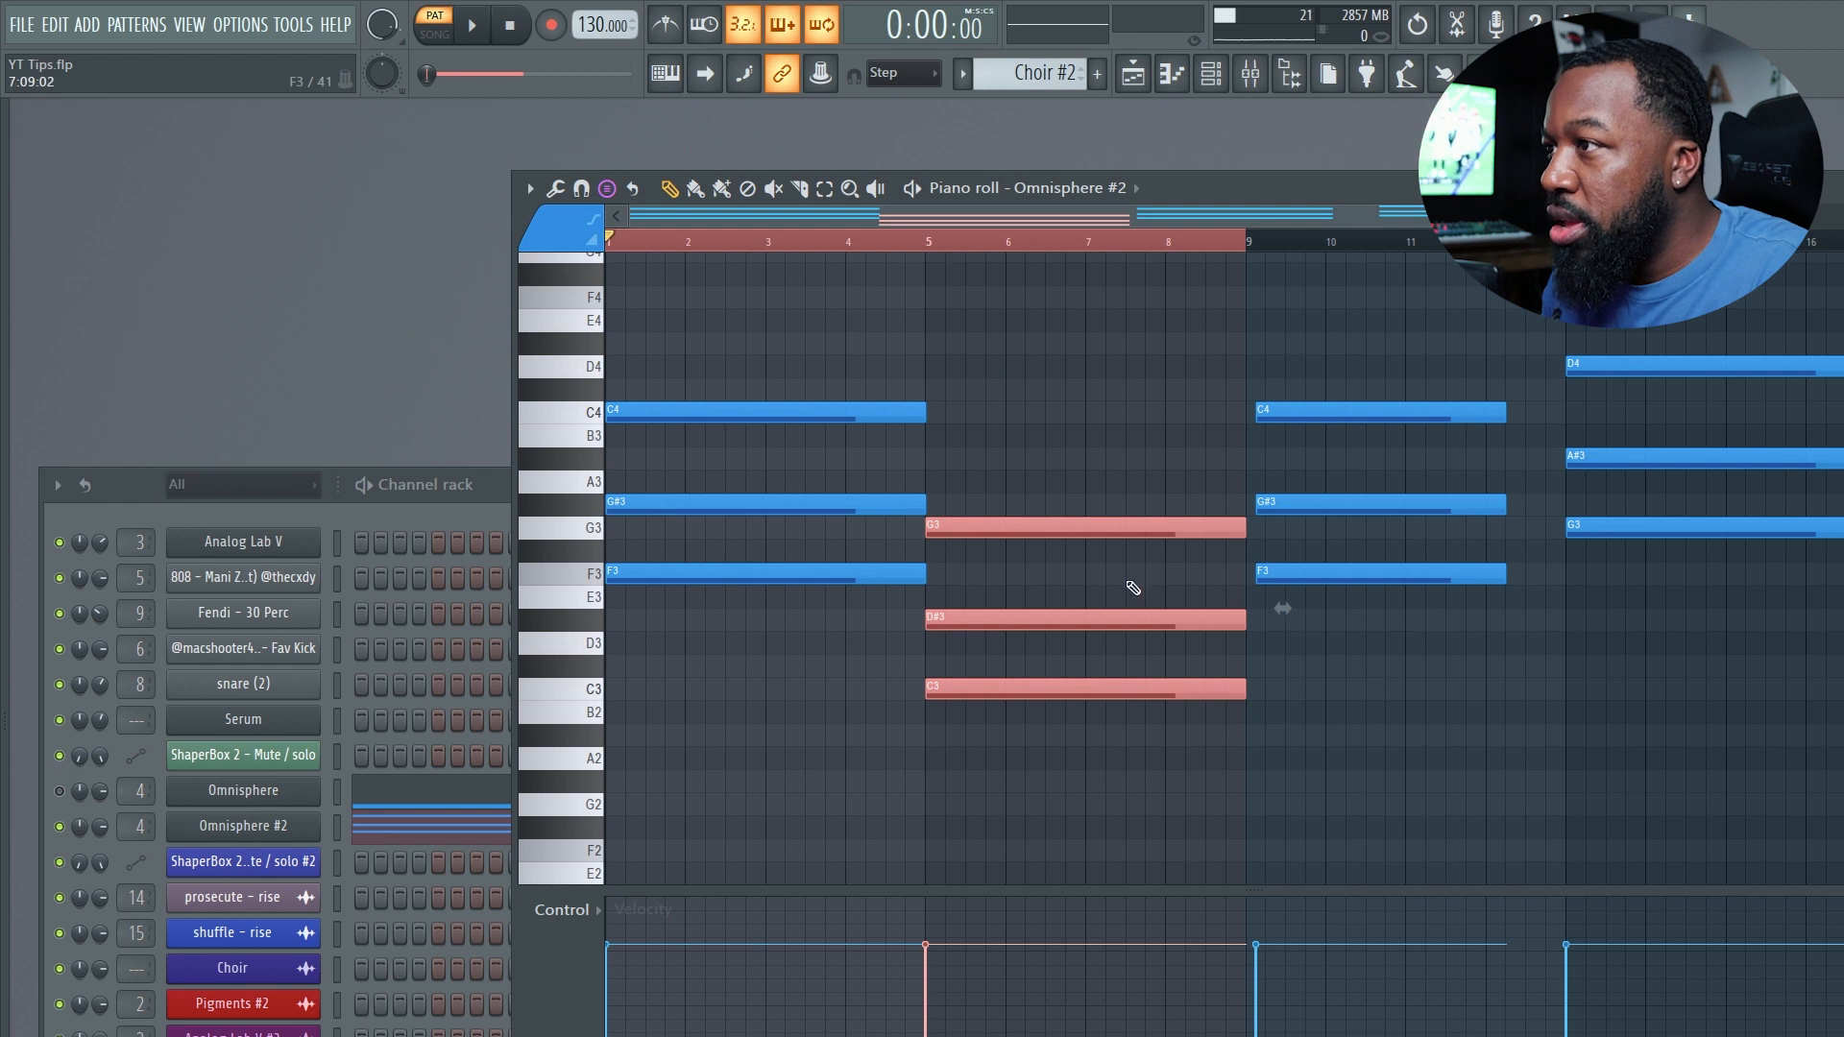
key(ctrl+d)
drag(1100, 531, 1101, 531)
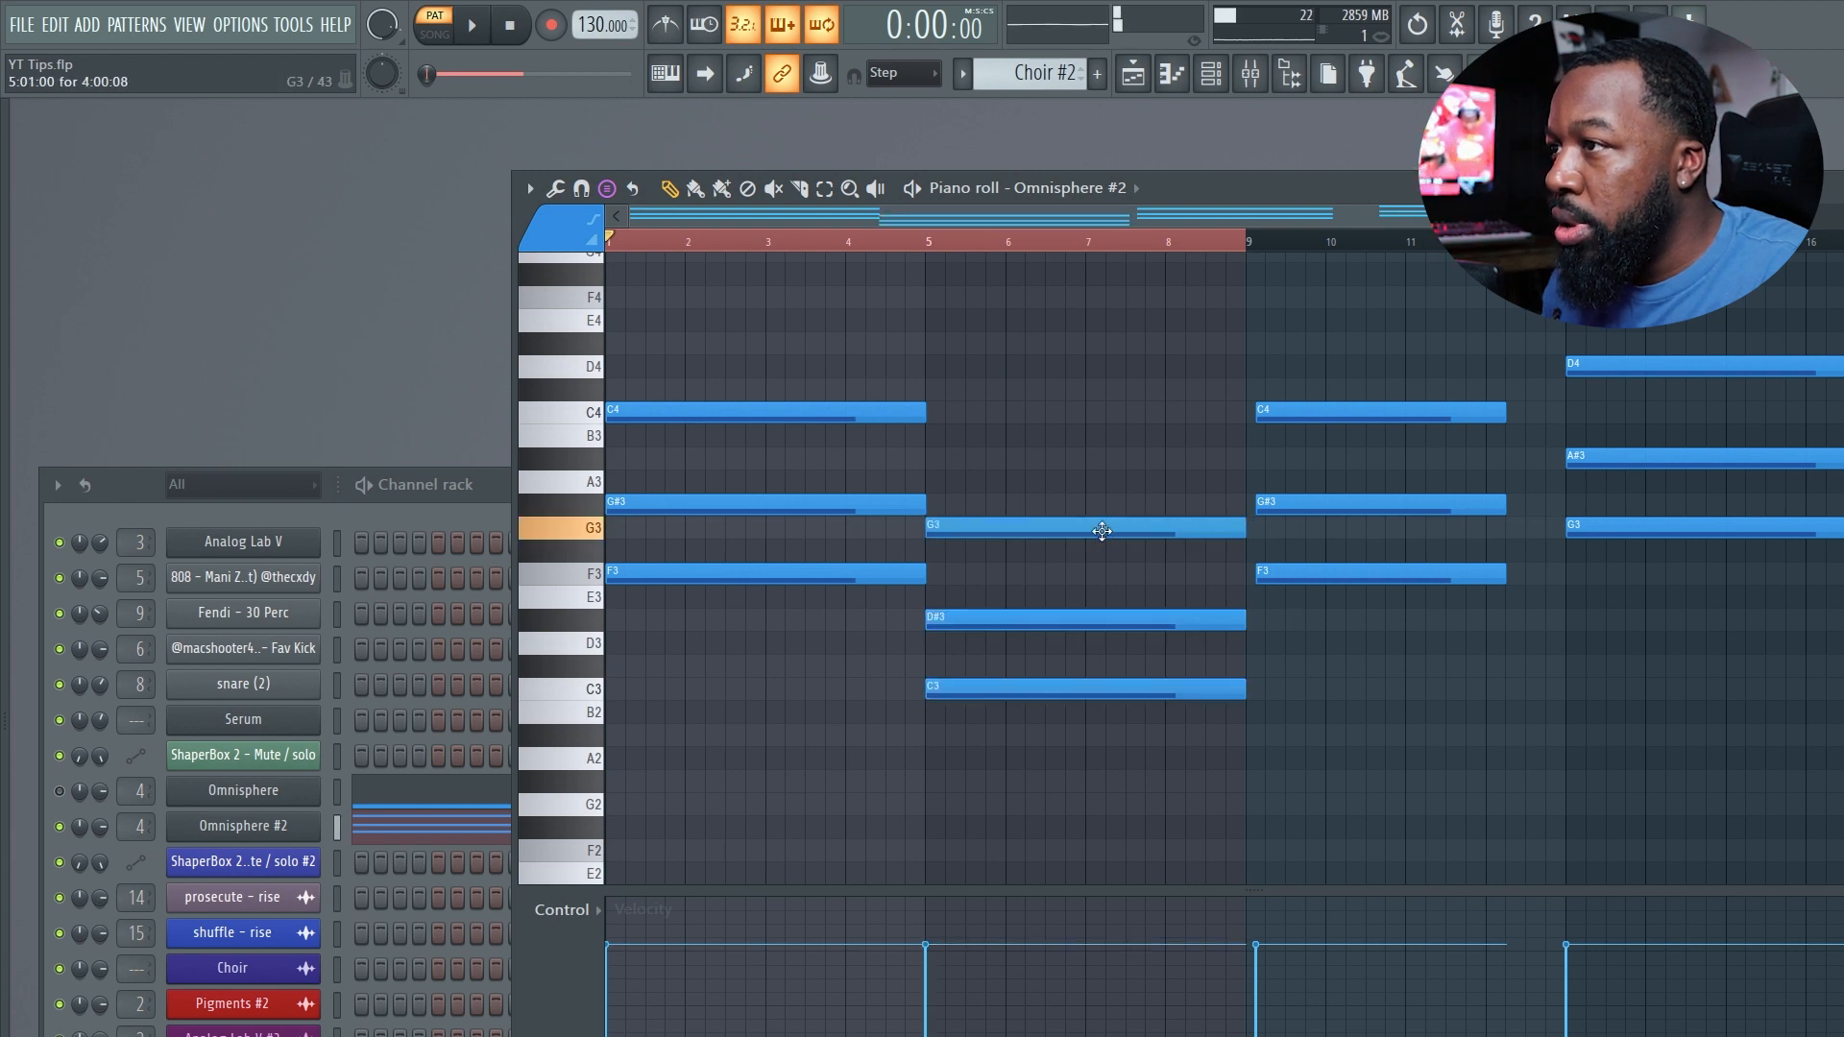
drag(844, 413, 780, 444)
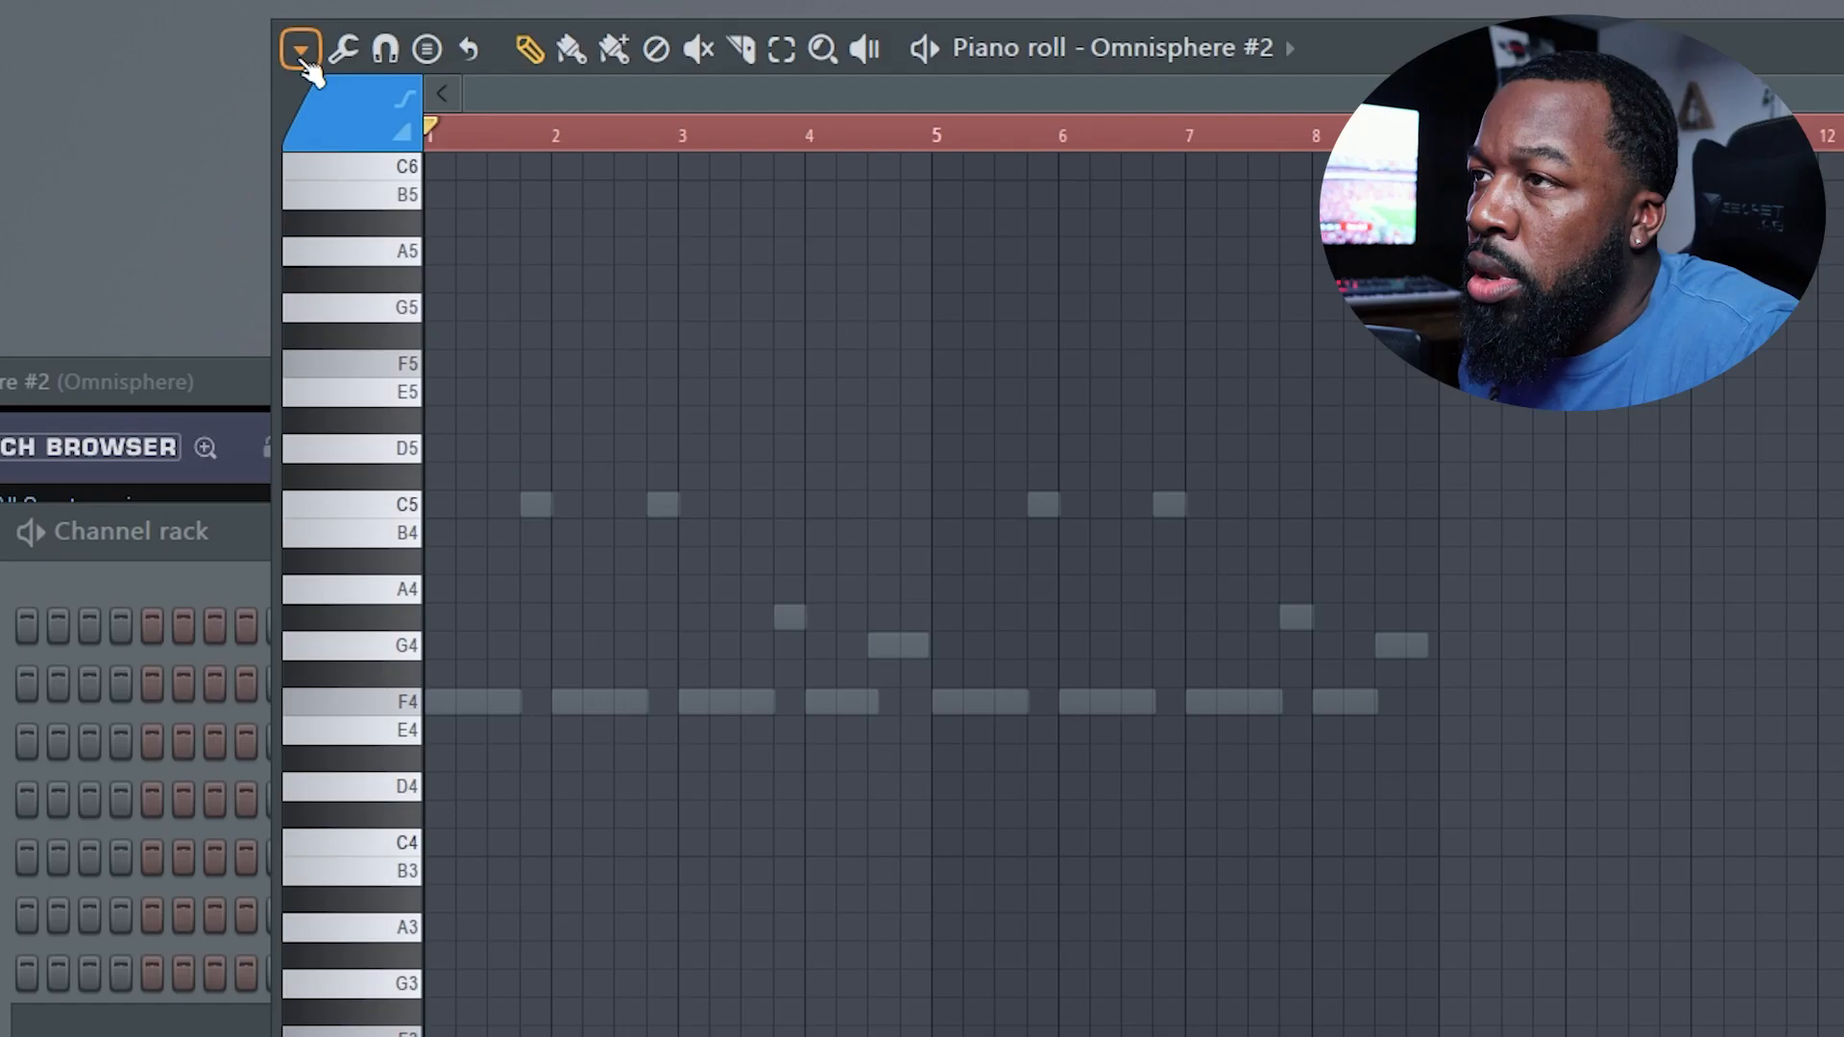
Group the selected notes using the piano roll's Group command.
click(529, 188)
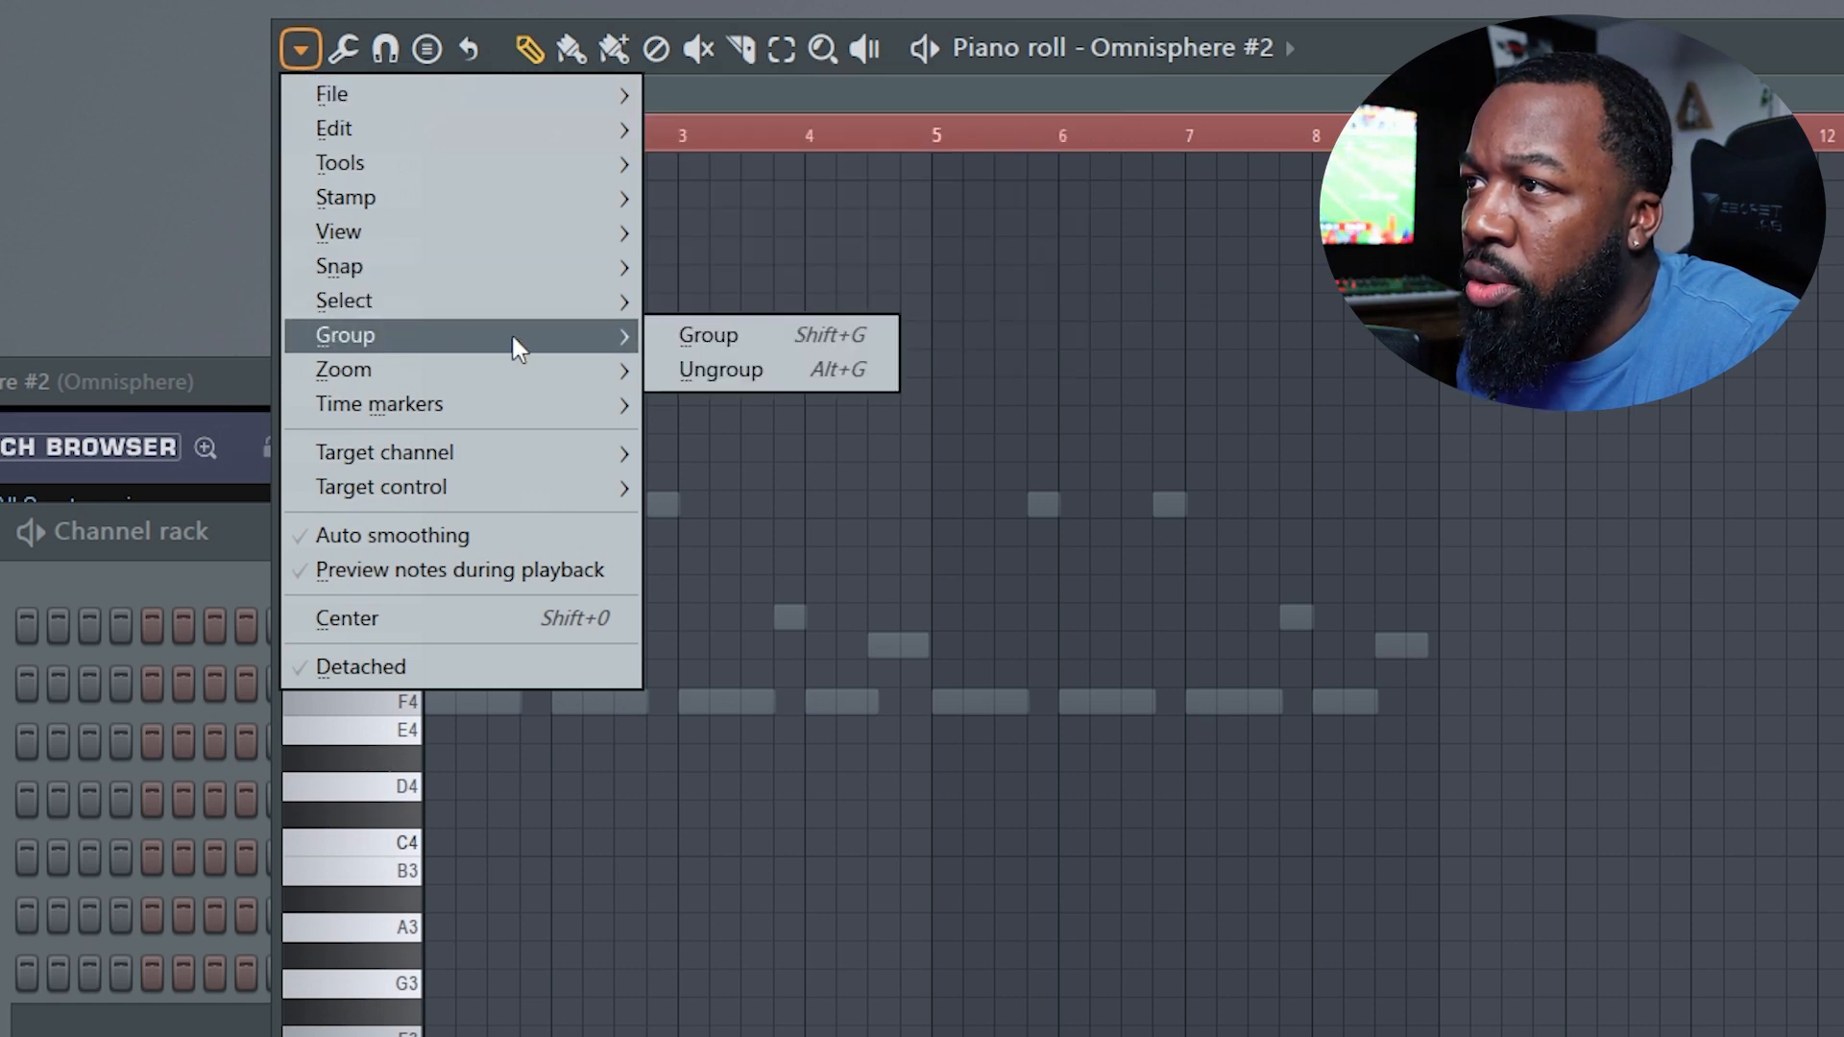
click(709, 341)
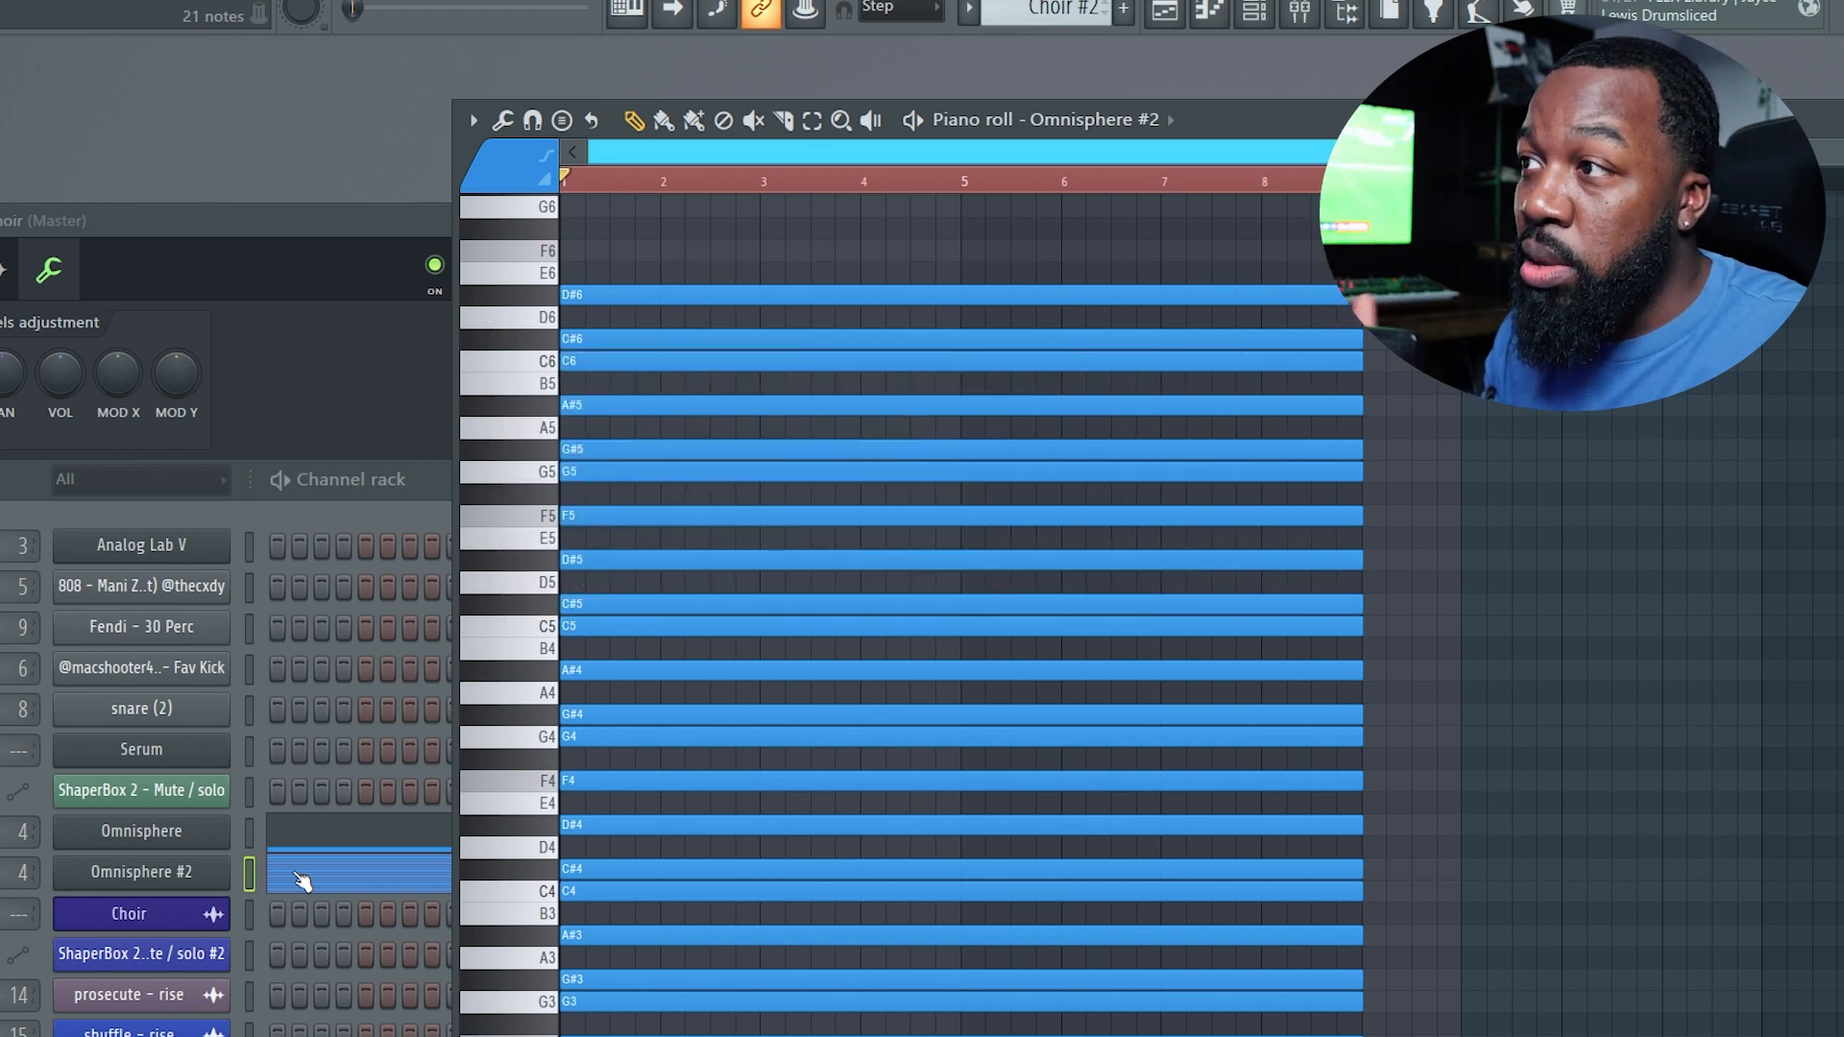
Open the Choir channel in the piano roll and toggle the Ghost channels view option.
right_click(255, 914)
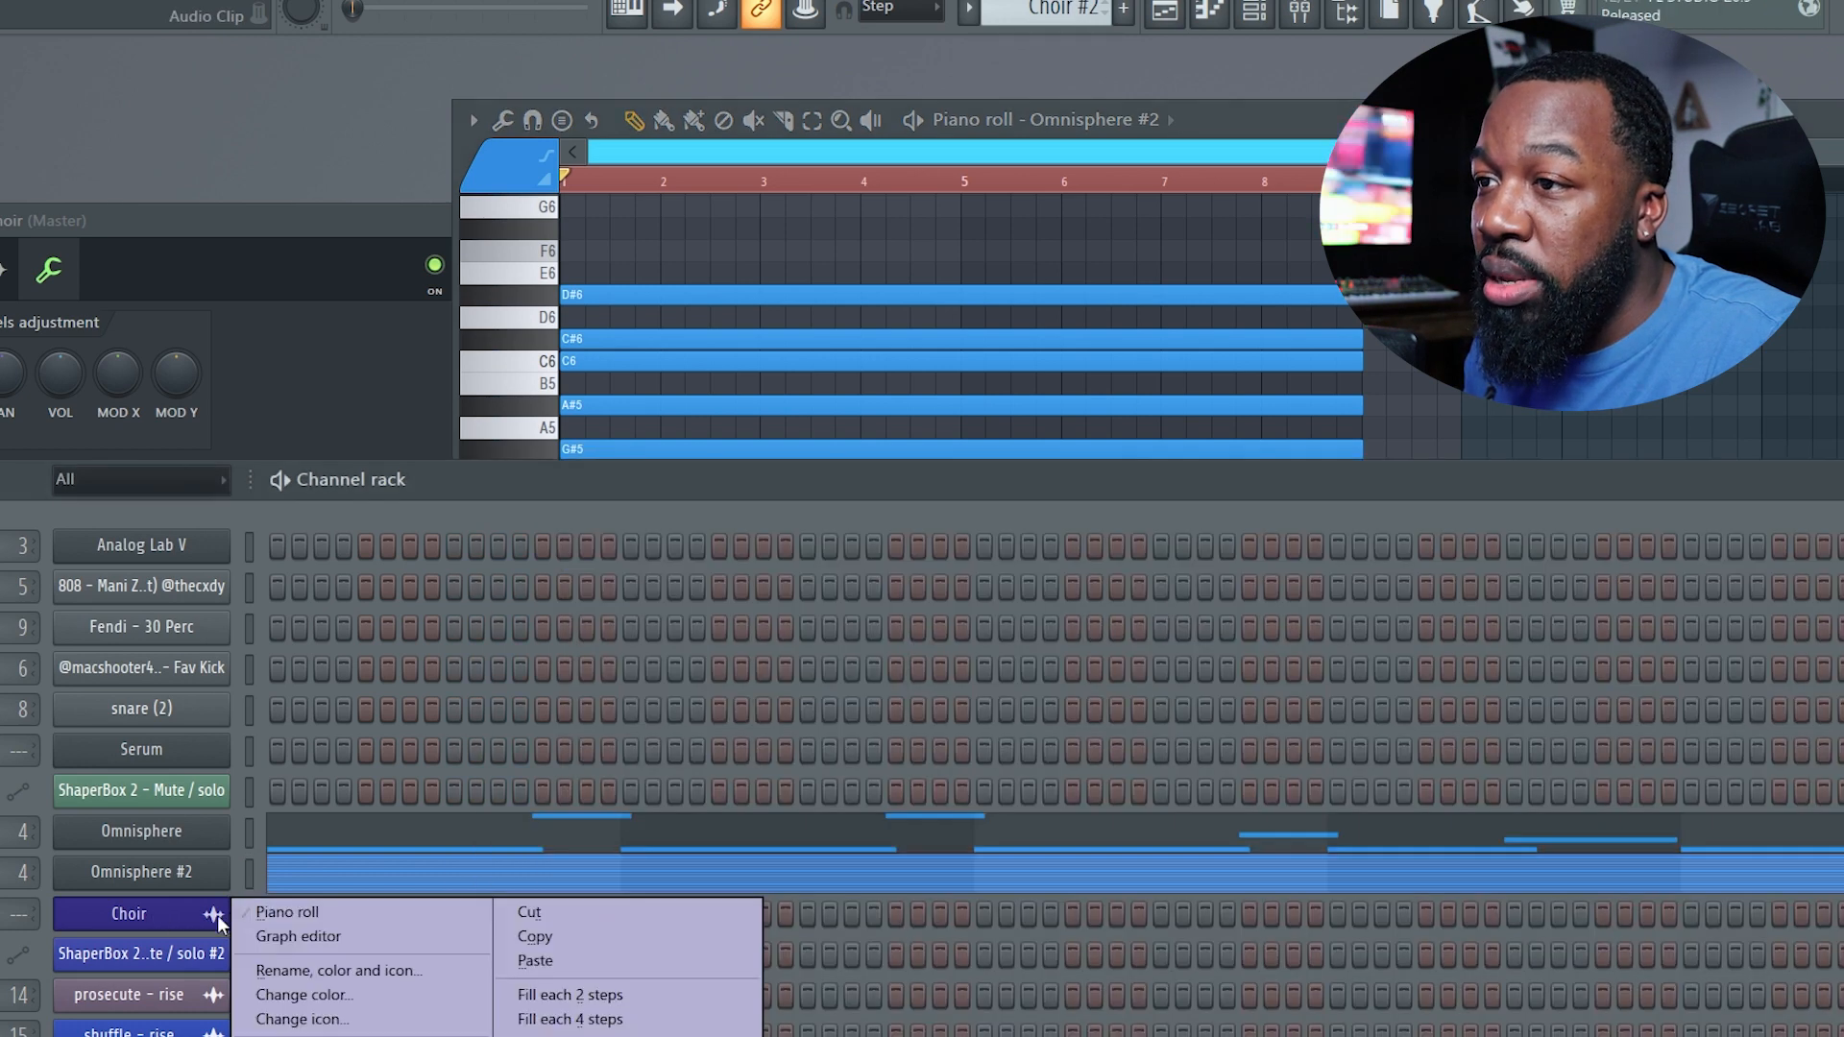
click(253, 918)
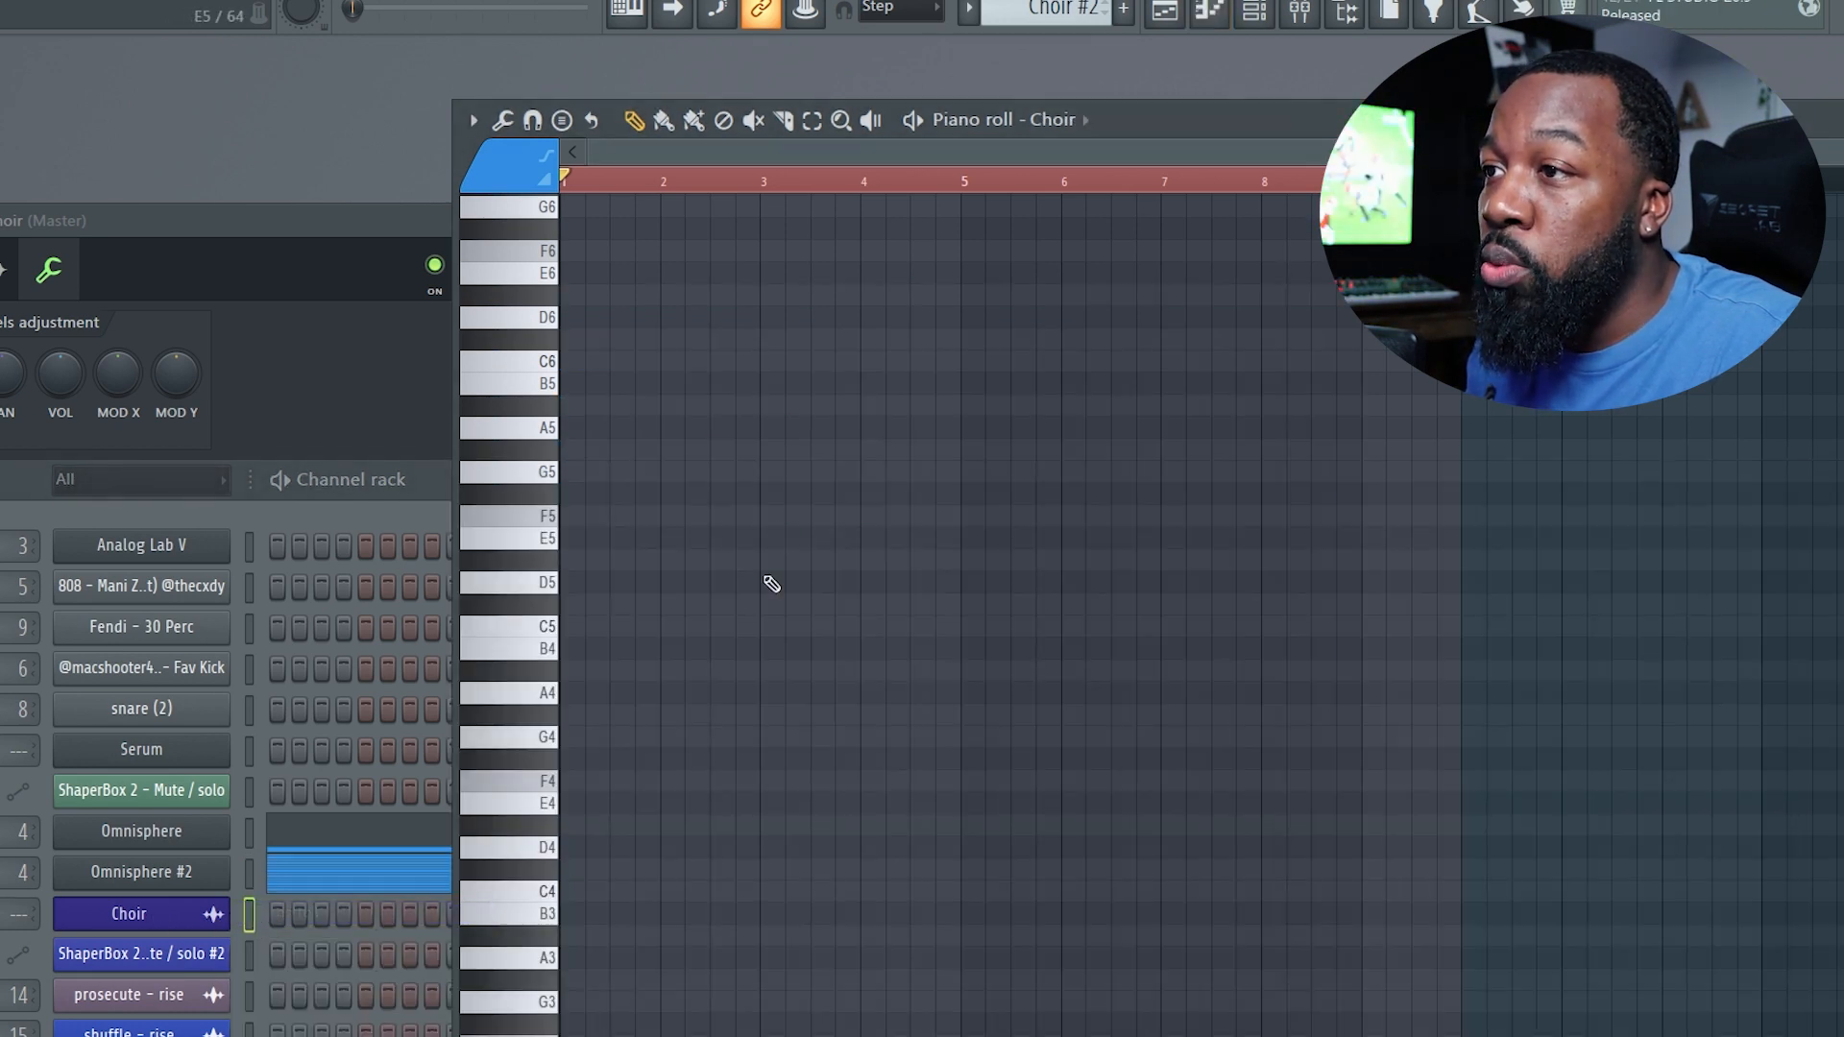
click(471, 120)
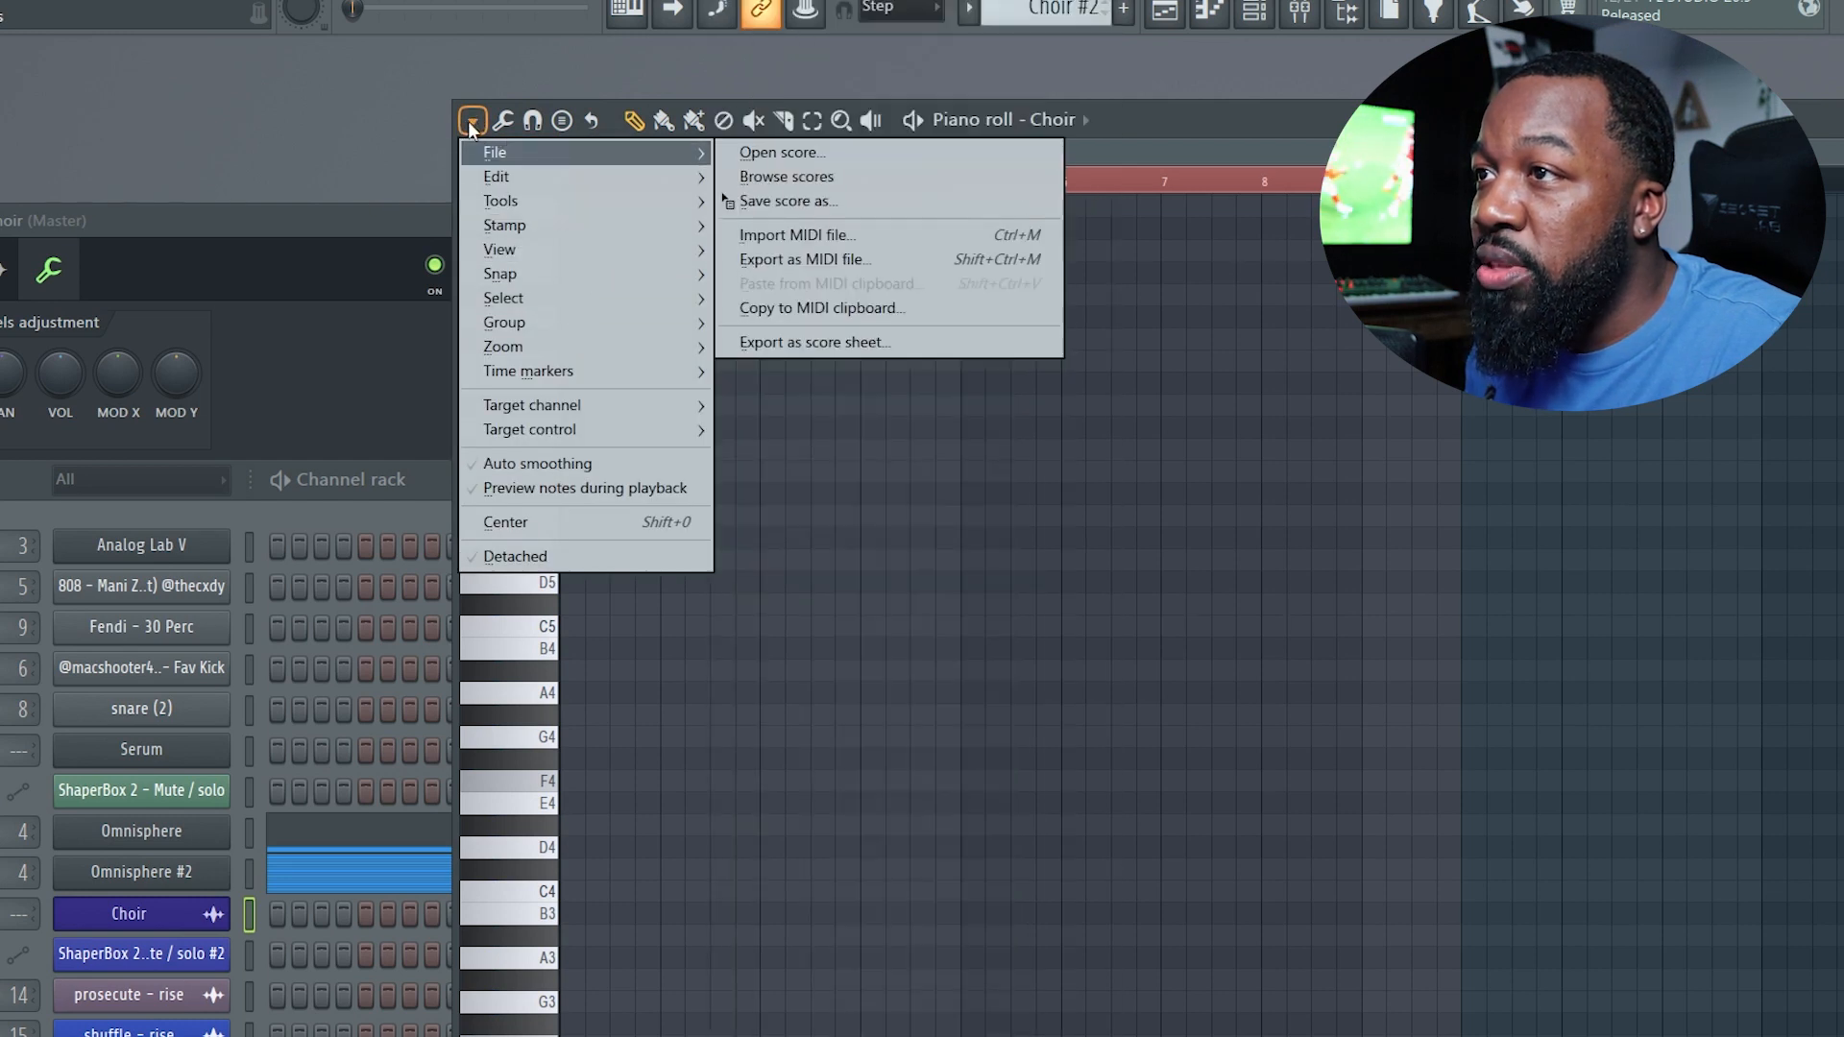
mouse_move(614, 246)
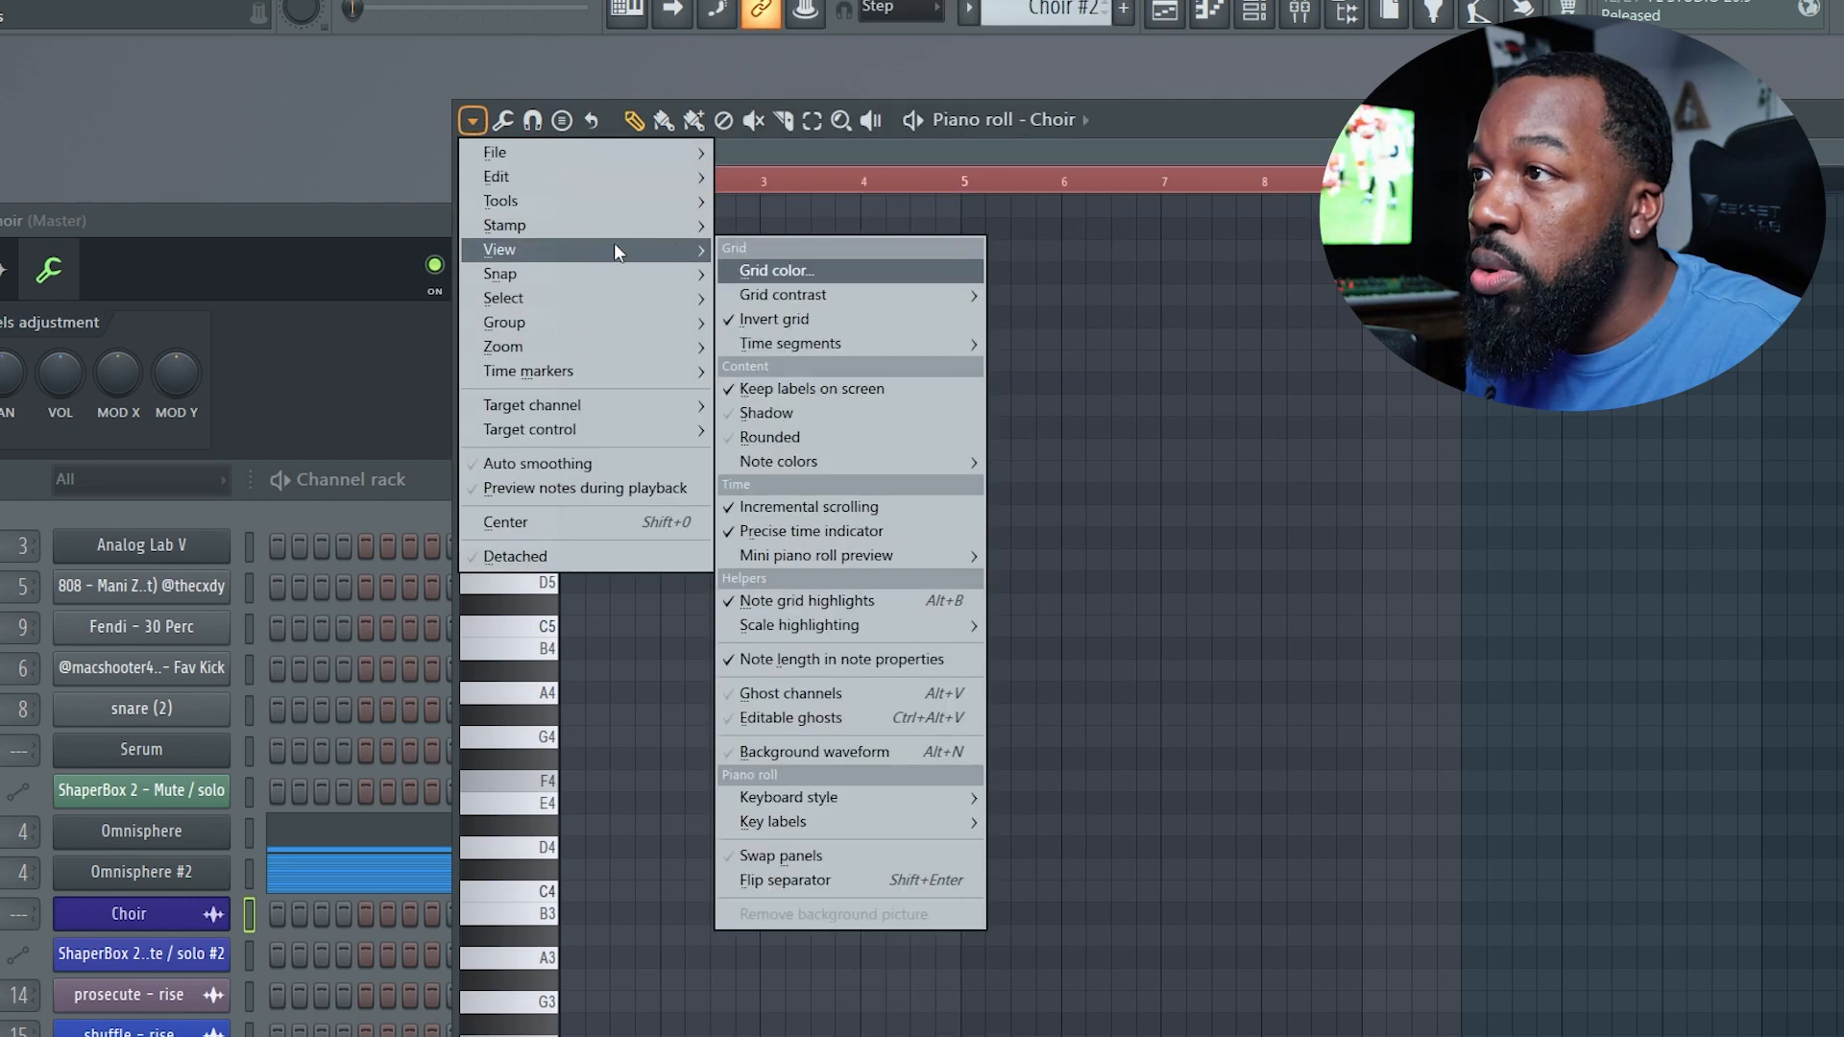
click(798, 691)
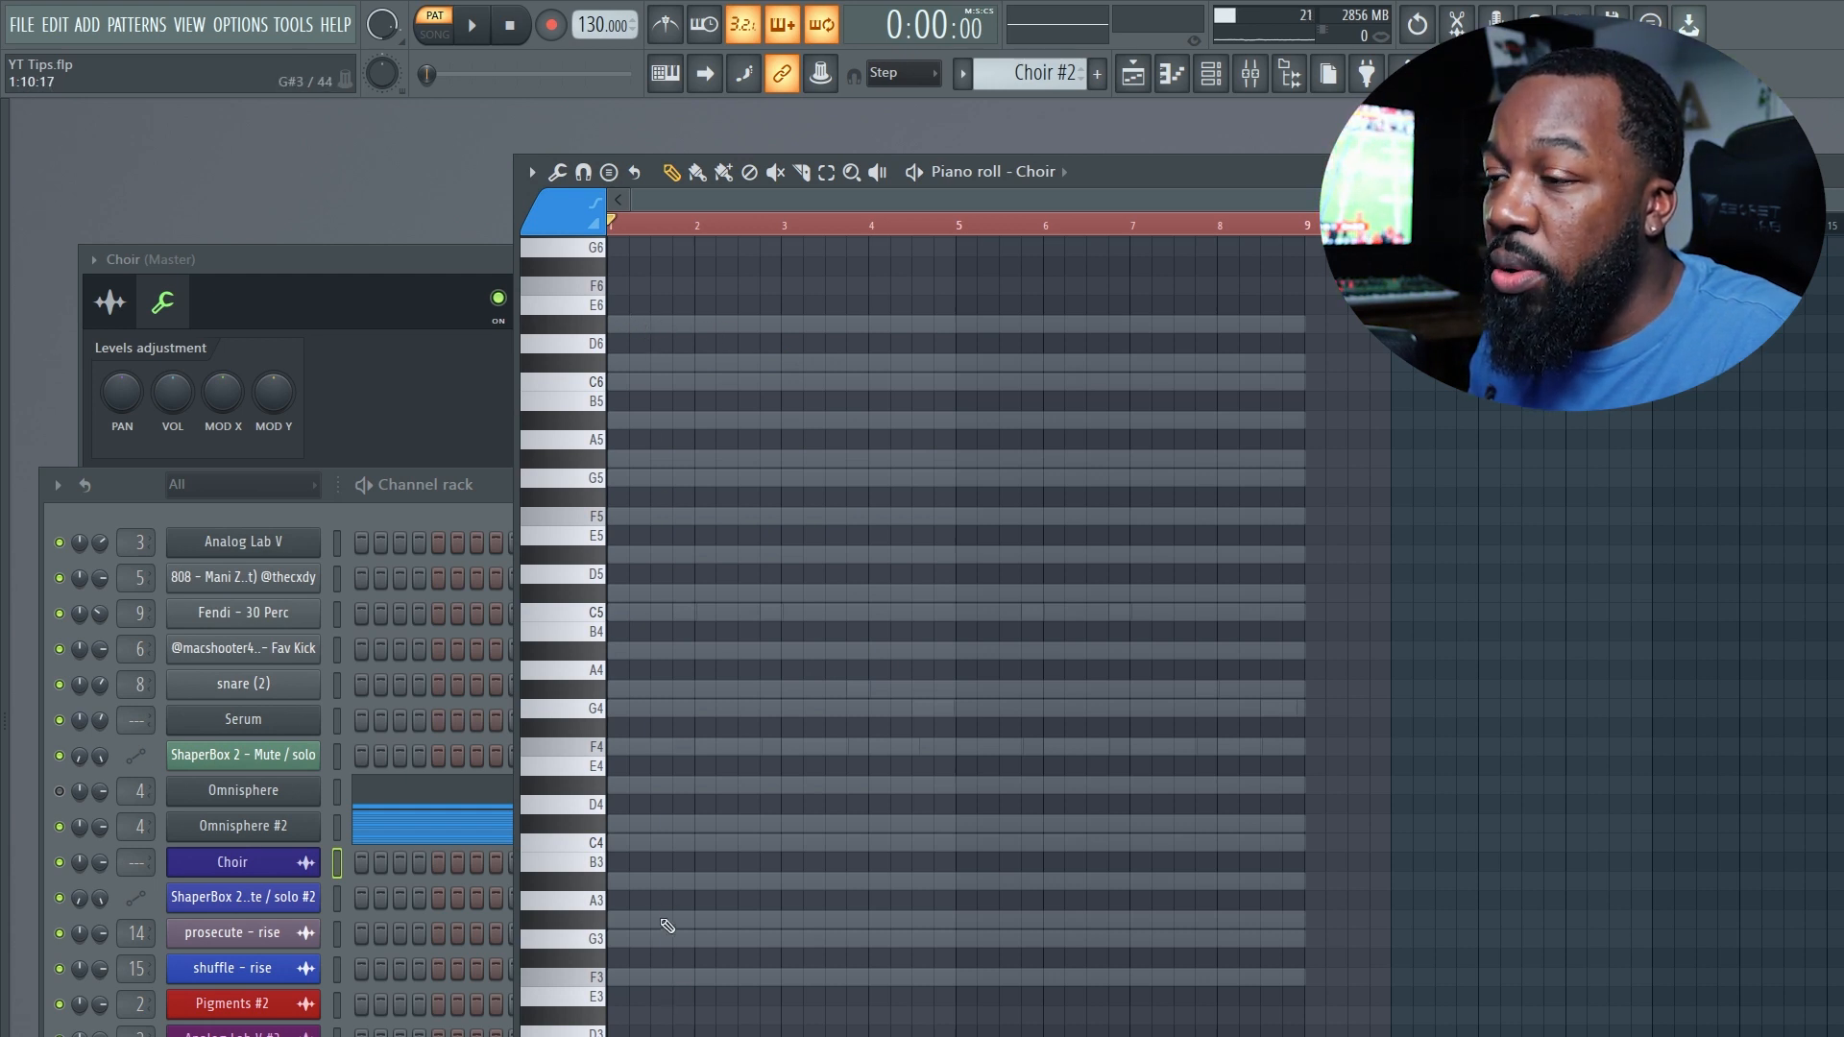
Draw a one-bar-per-note Choir melody: F3, G3, F3, D#4, A#3, G#3, F3 across bars 1 to 8.
click(629, 979)
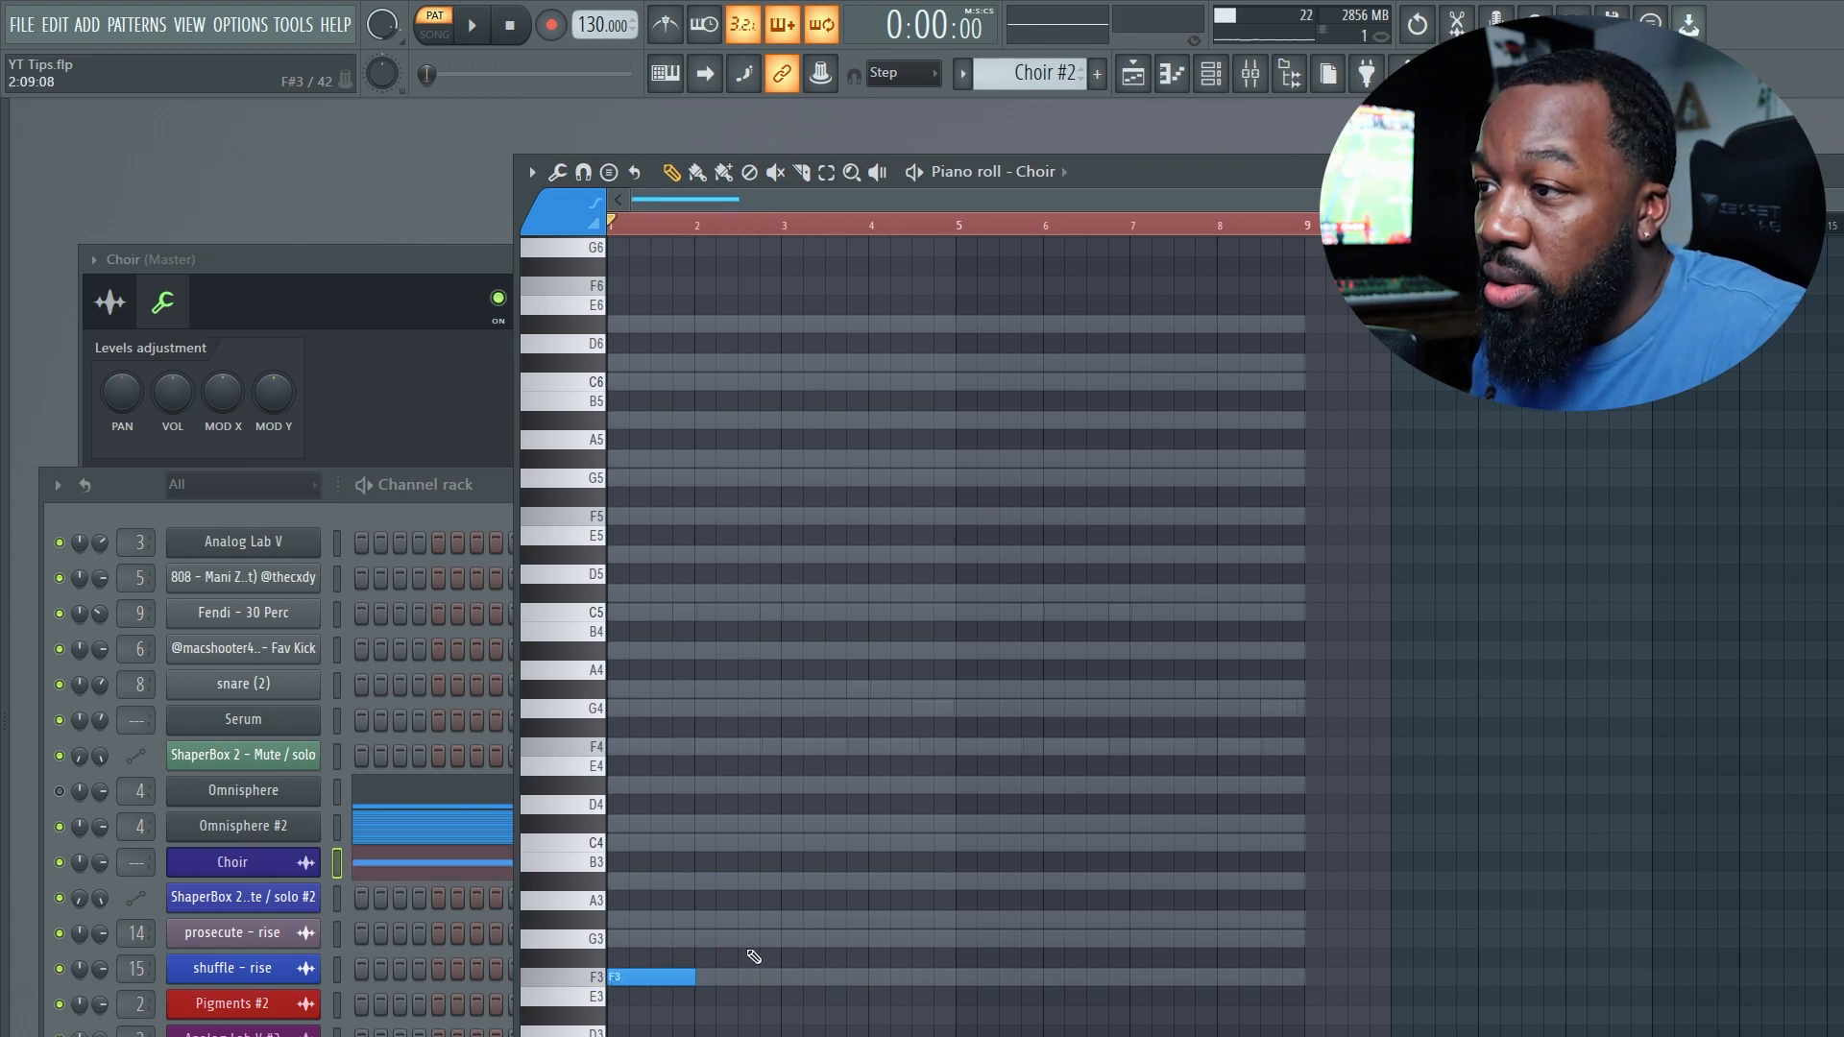
click(796, 941)
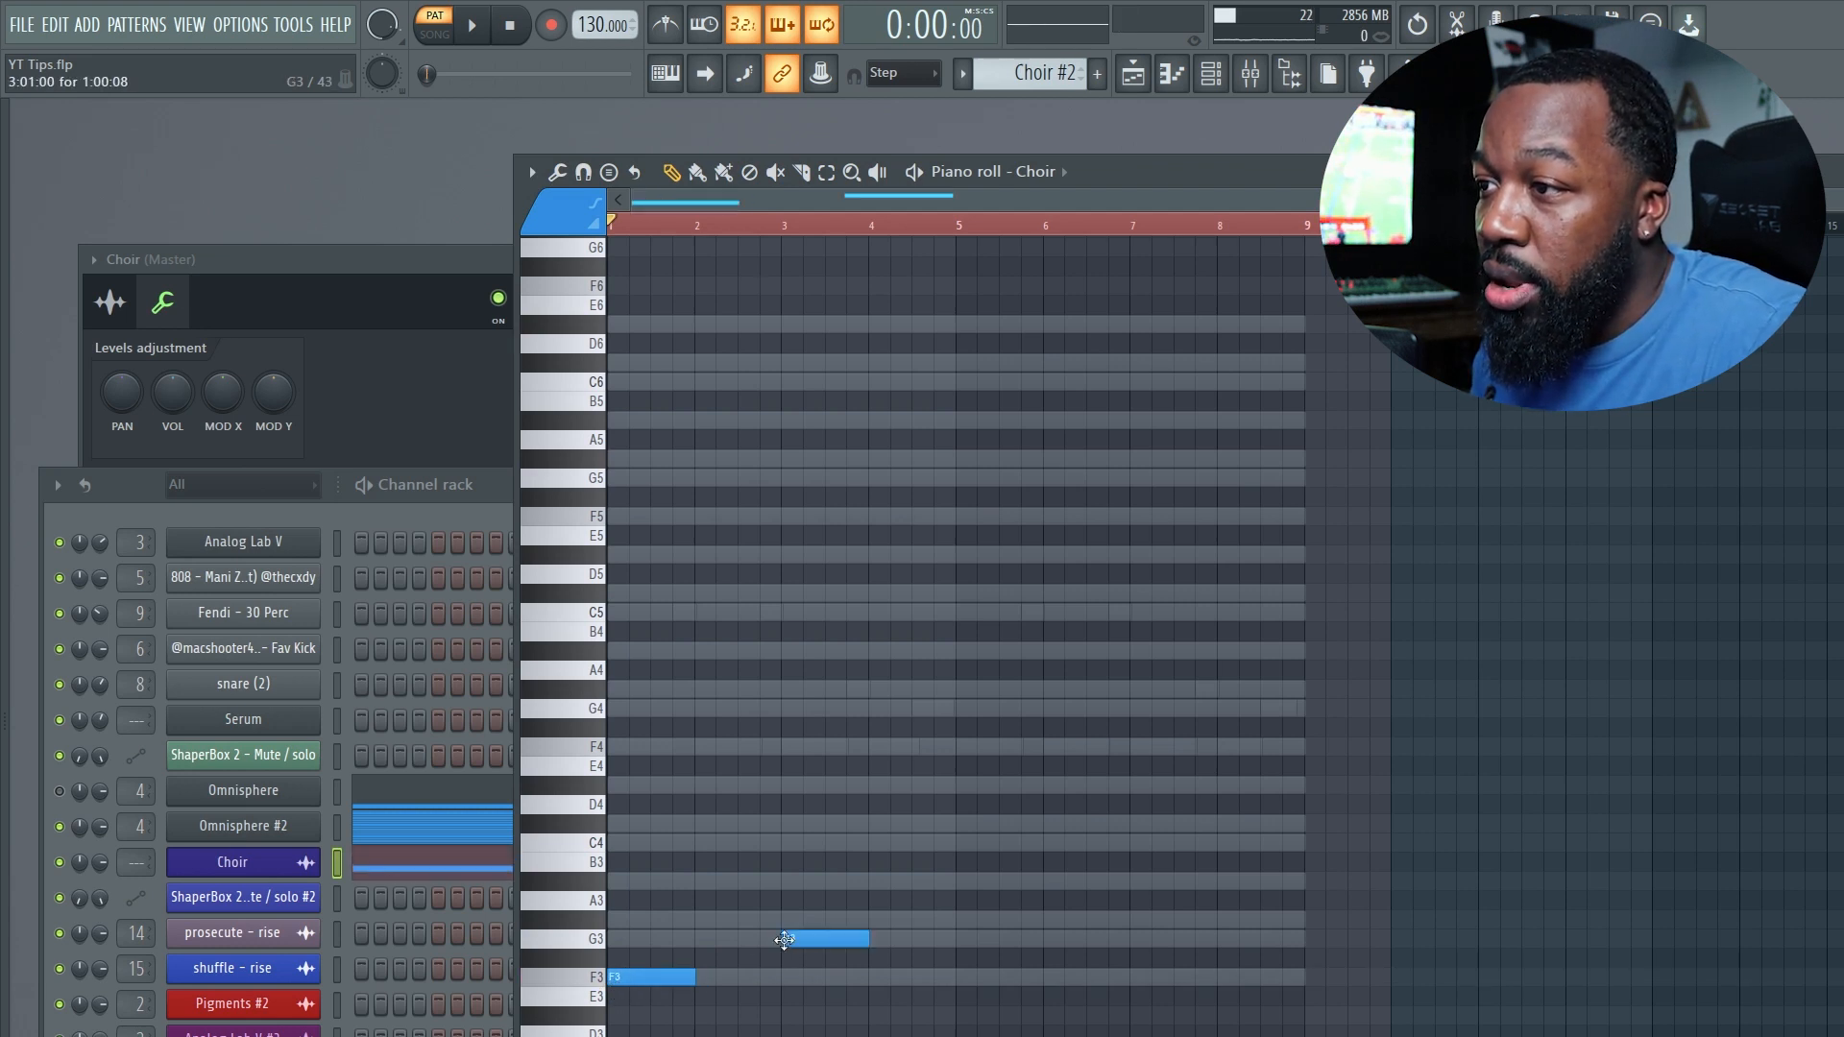
click(876, 978)
click(960, 786)
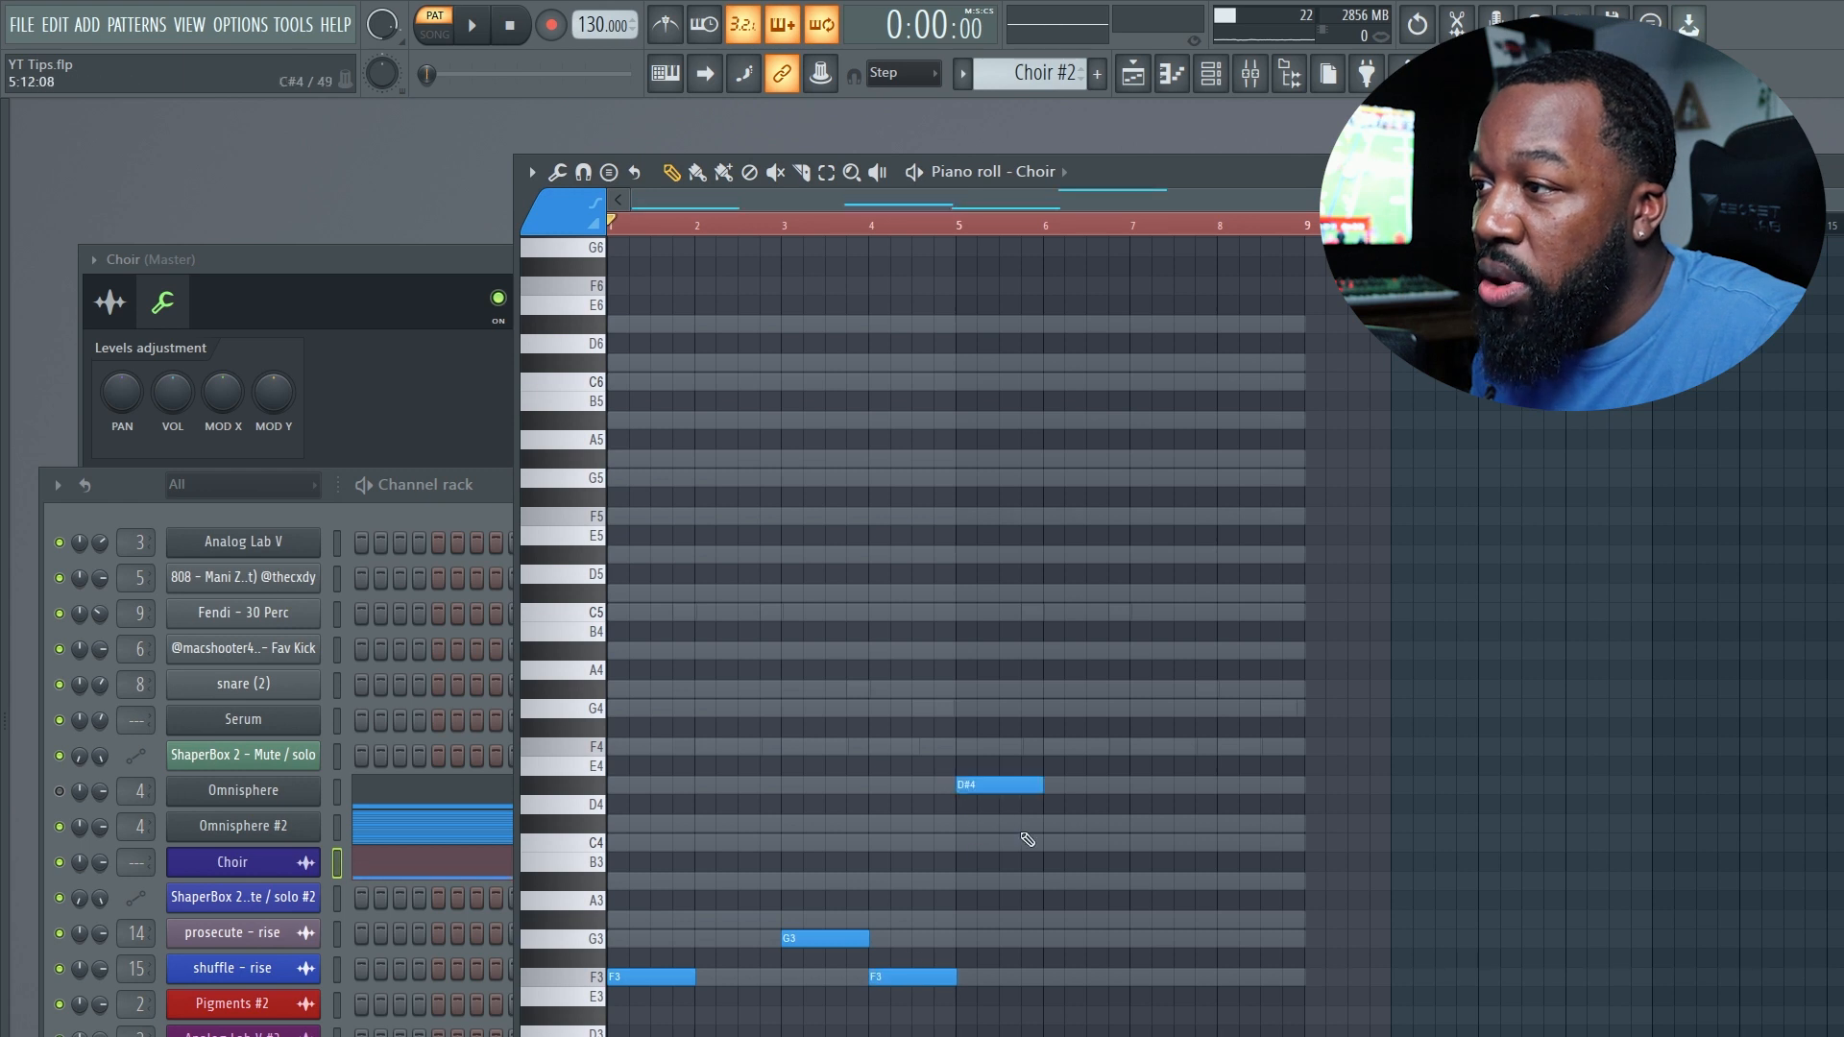
click(1046, 881)
click(1137, 920)
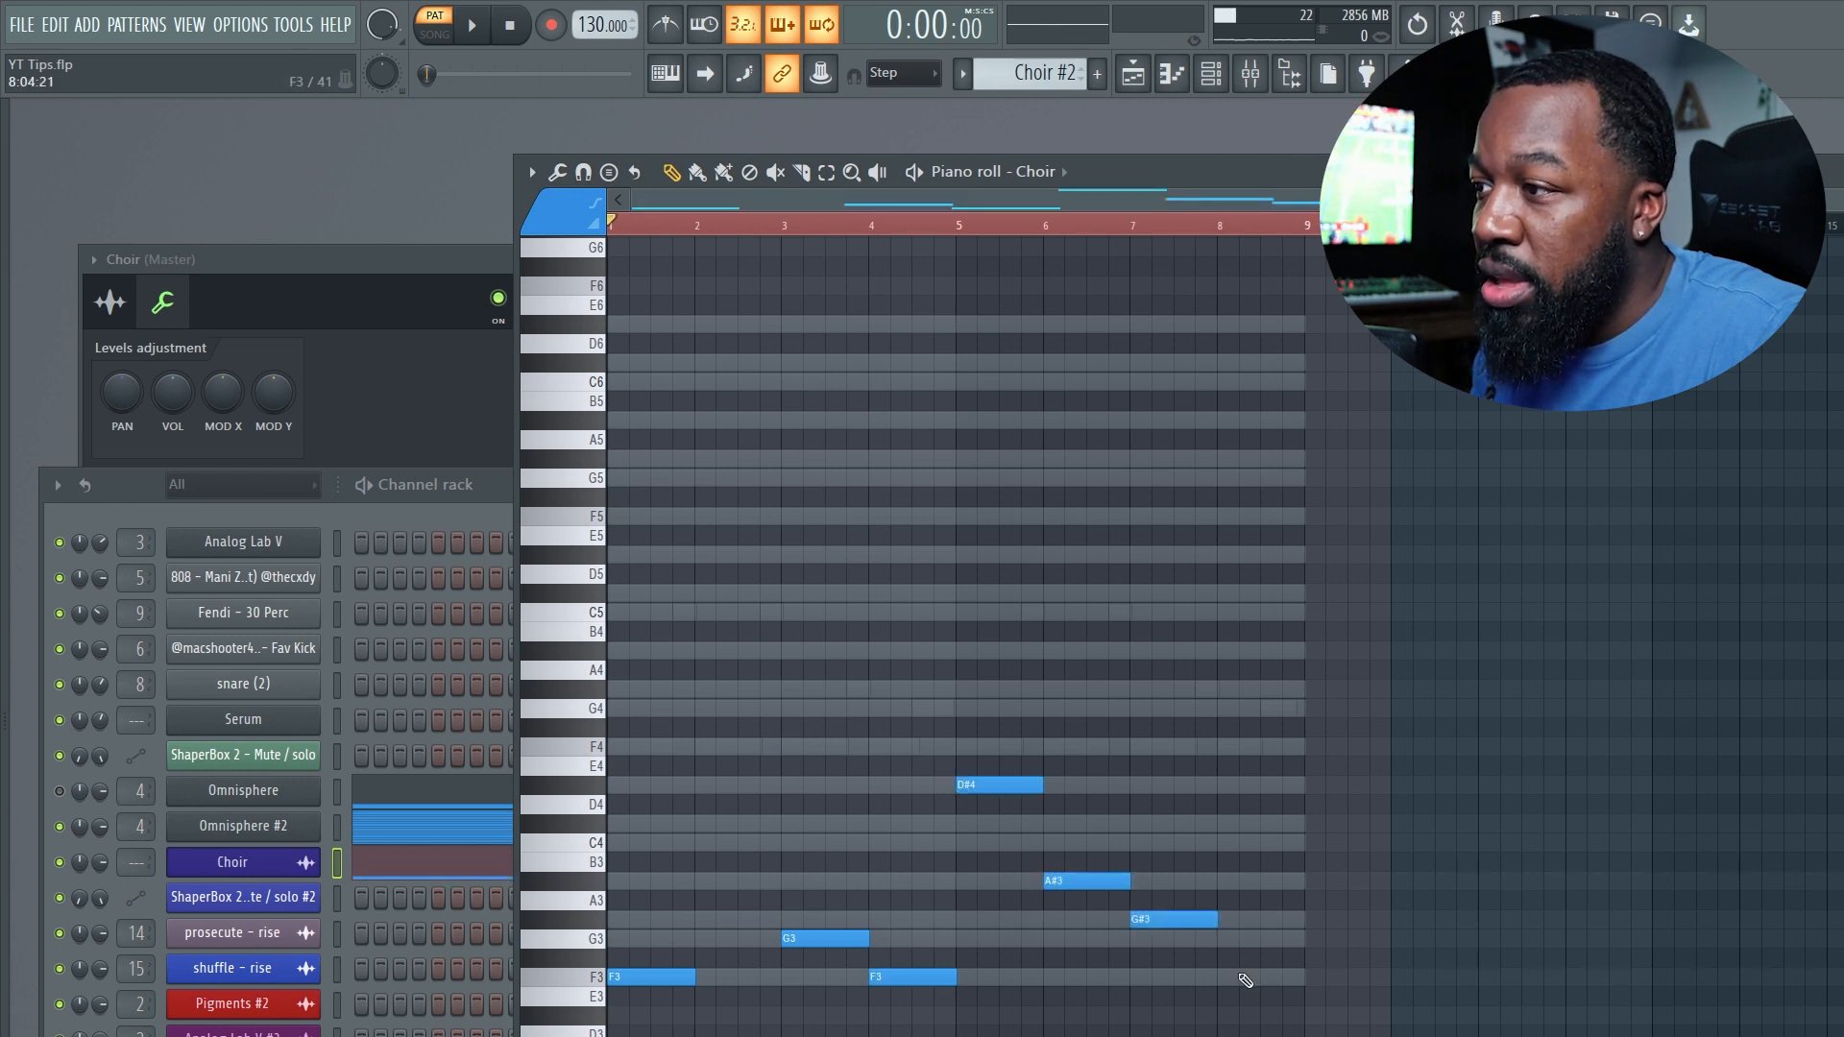
click(1225, 978)
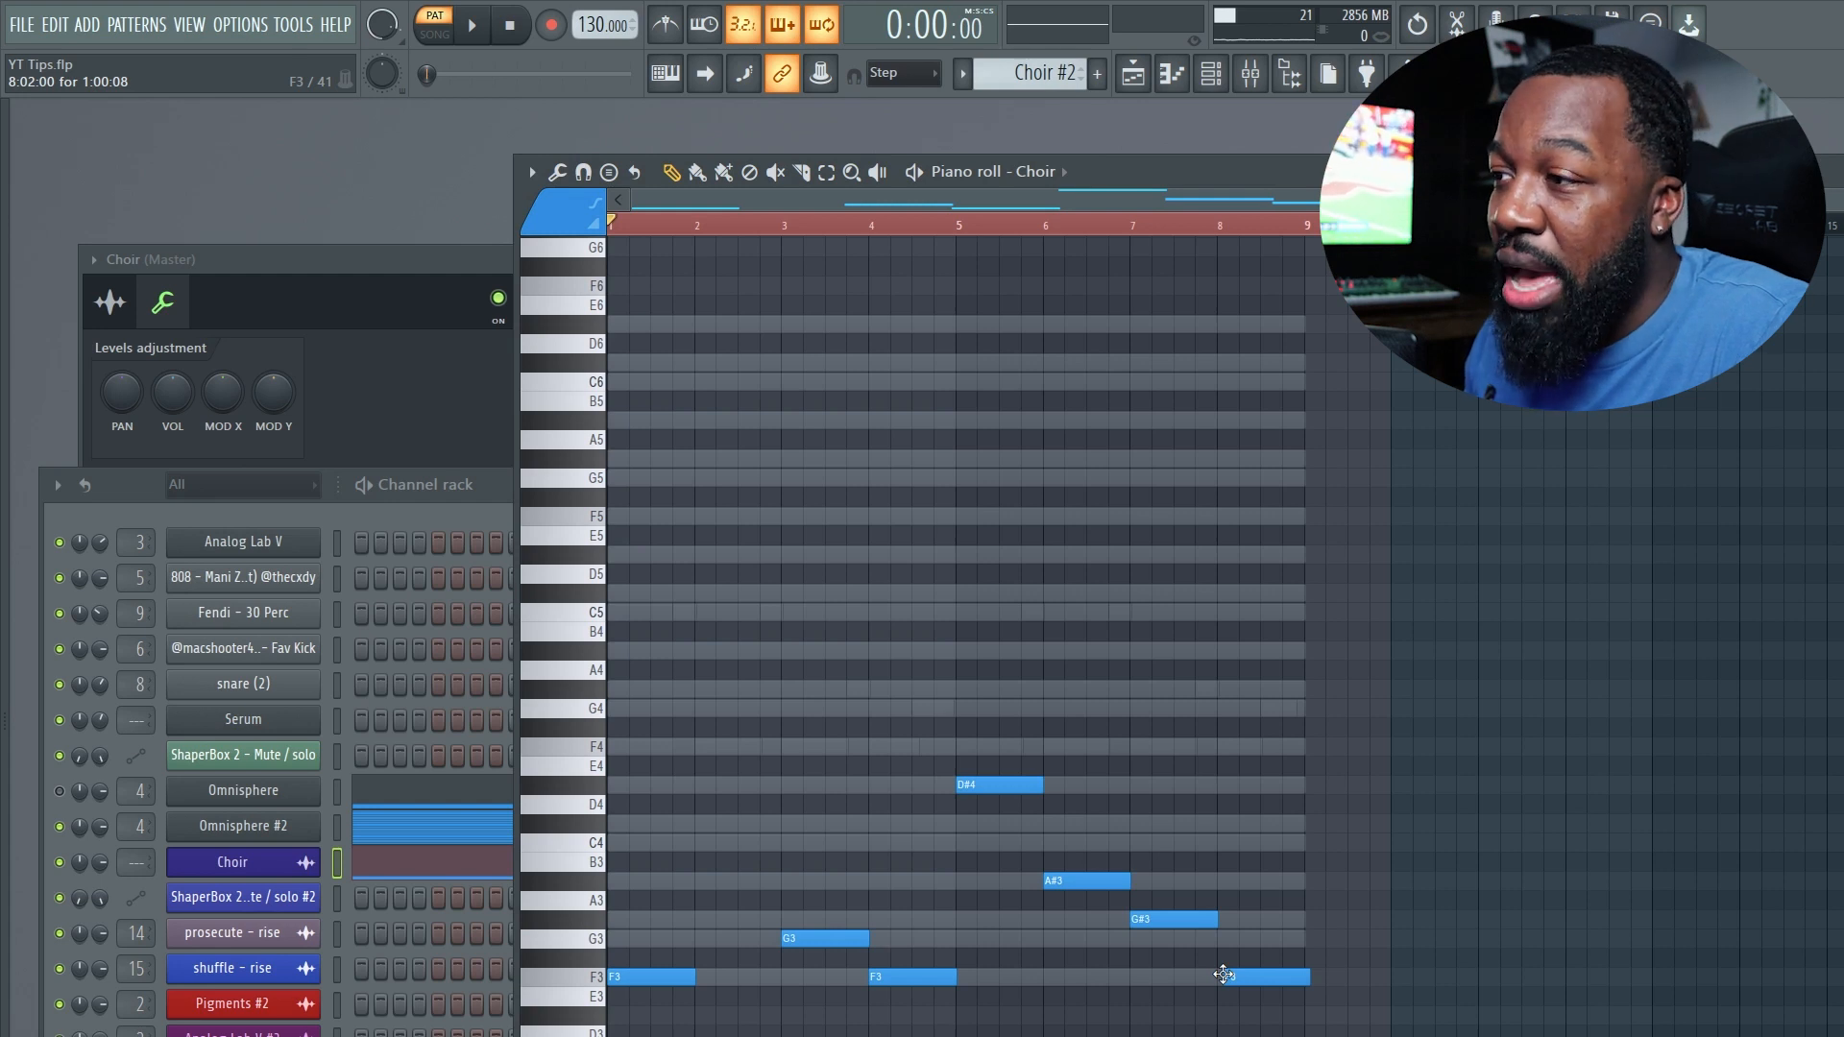
drag(1229, 984, 1233, 978)
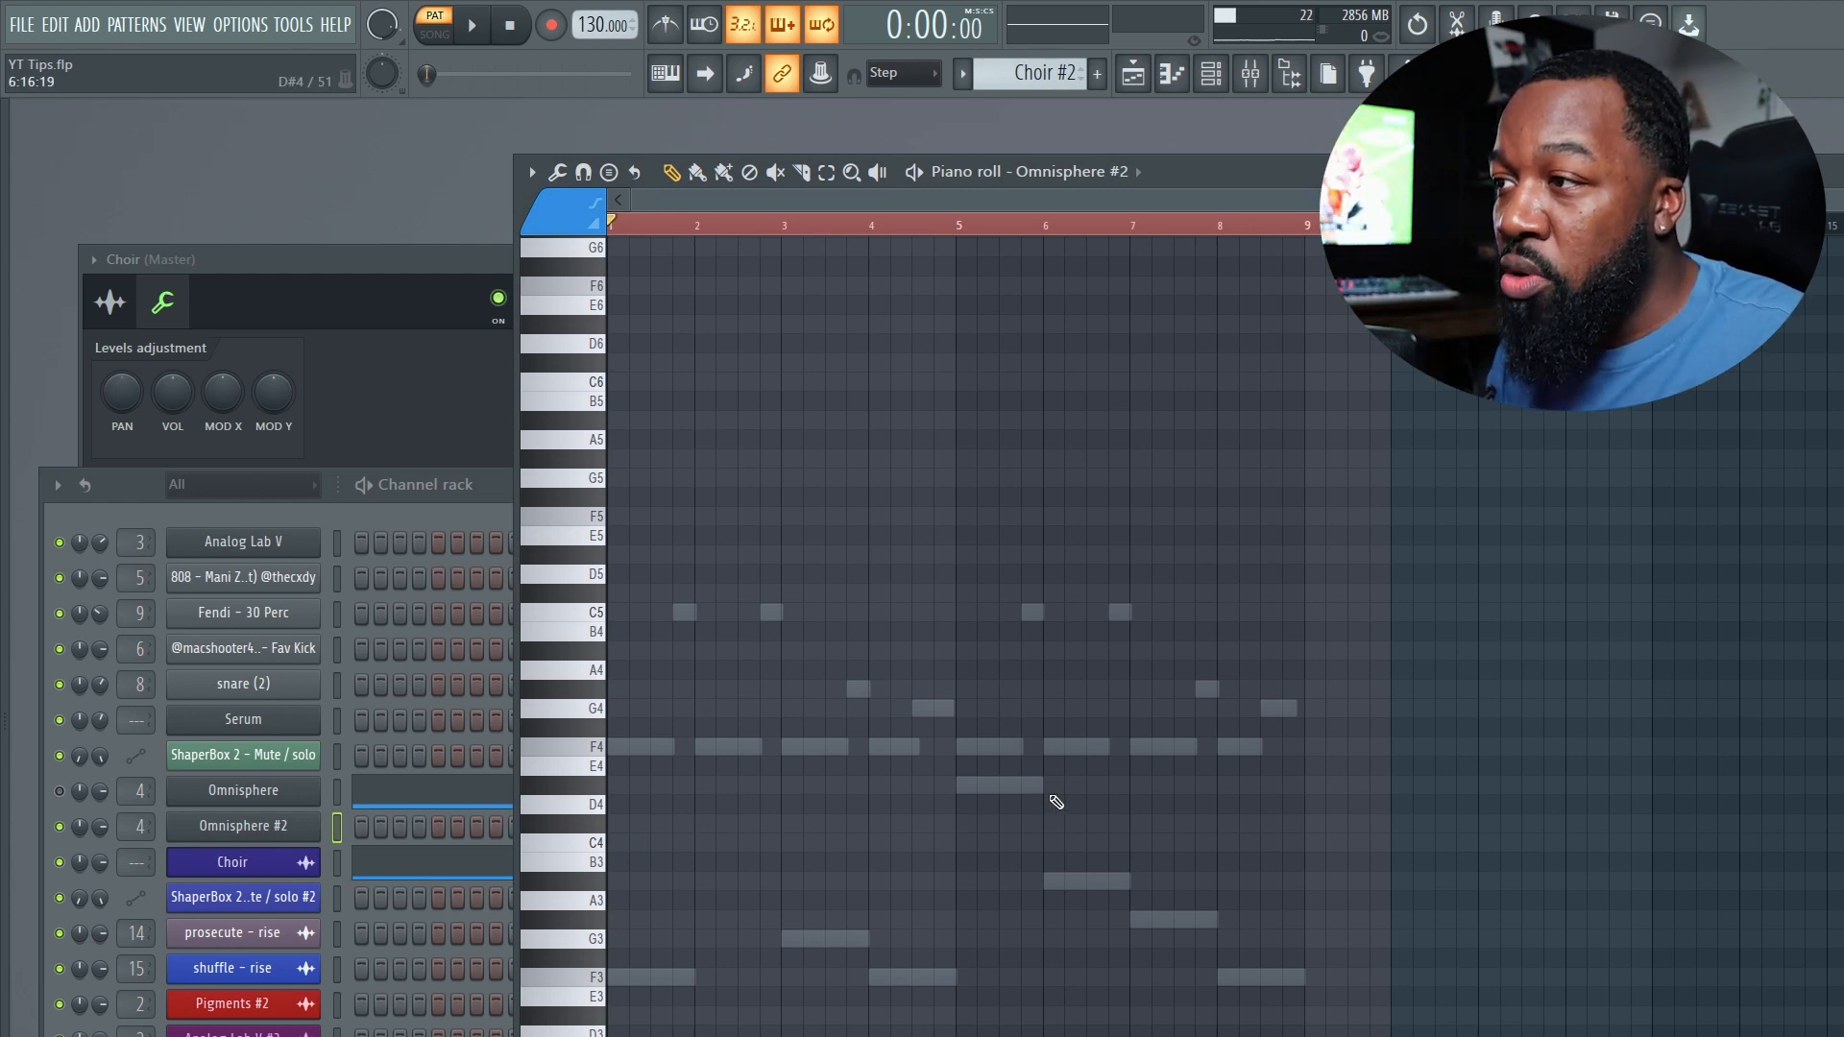
In Omnisphere #2, draw notes F3, F4, A#3, G#3, F3 and D#4 following the ghosted Choir melody.
click(616, 977)
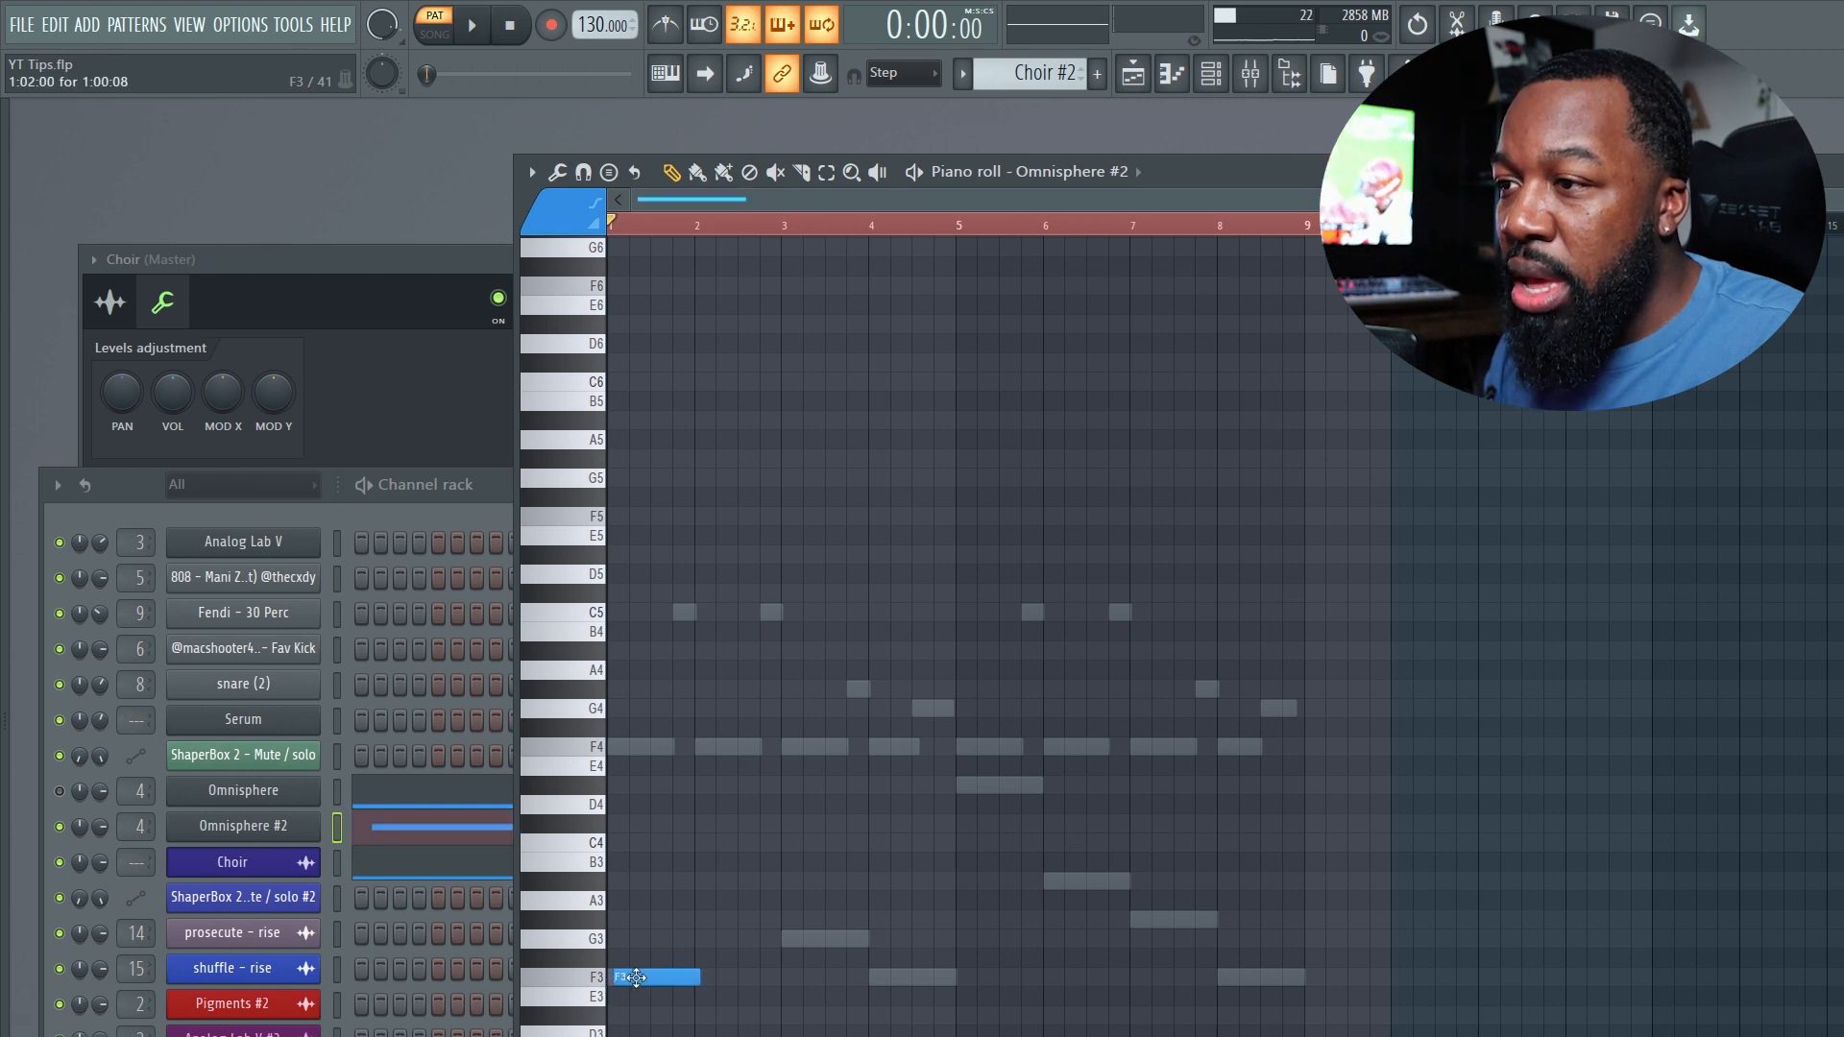
click(792, 754)
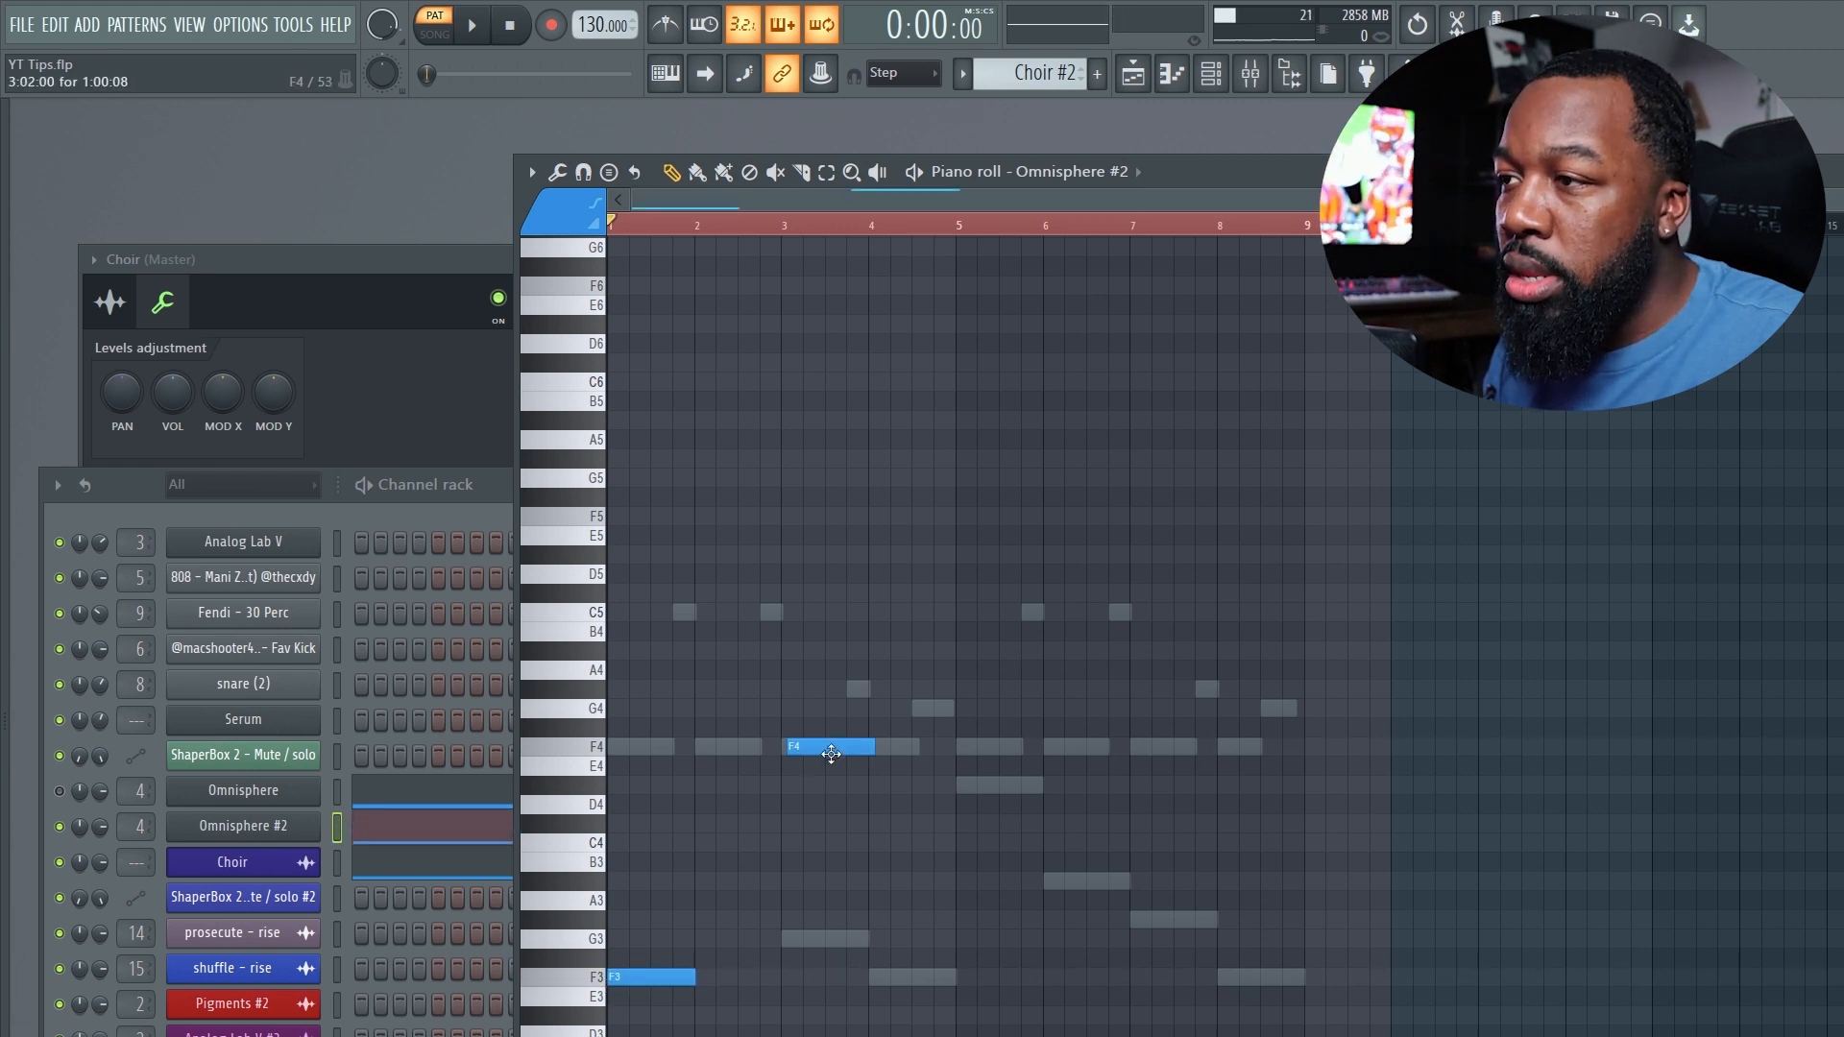
click(1046, 884)
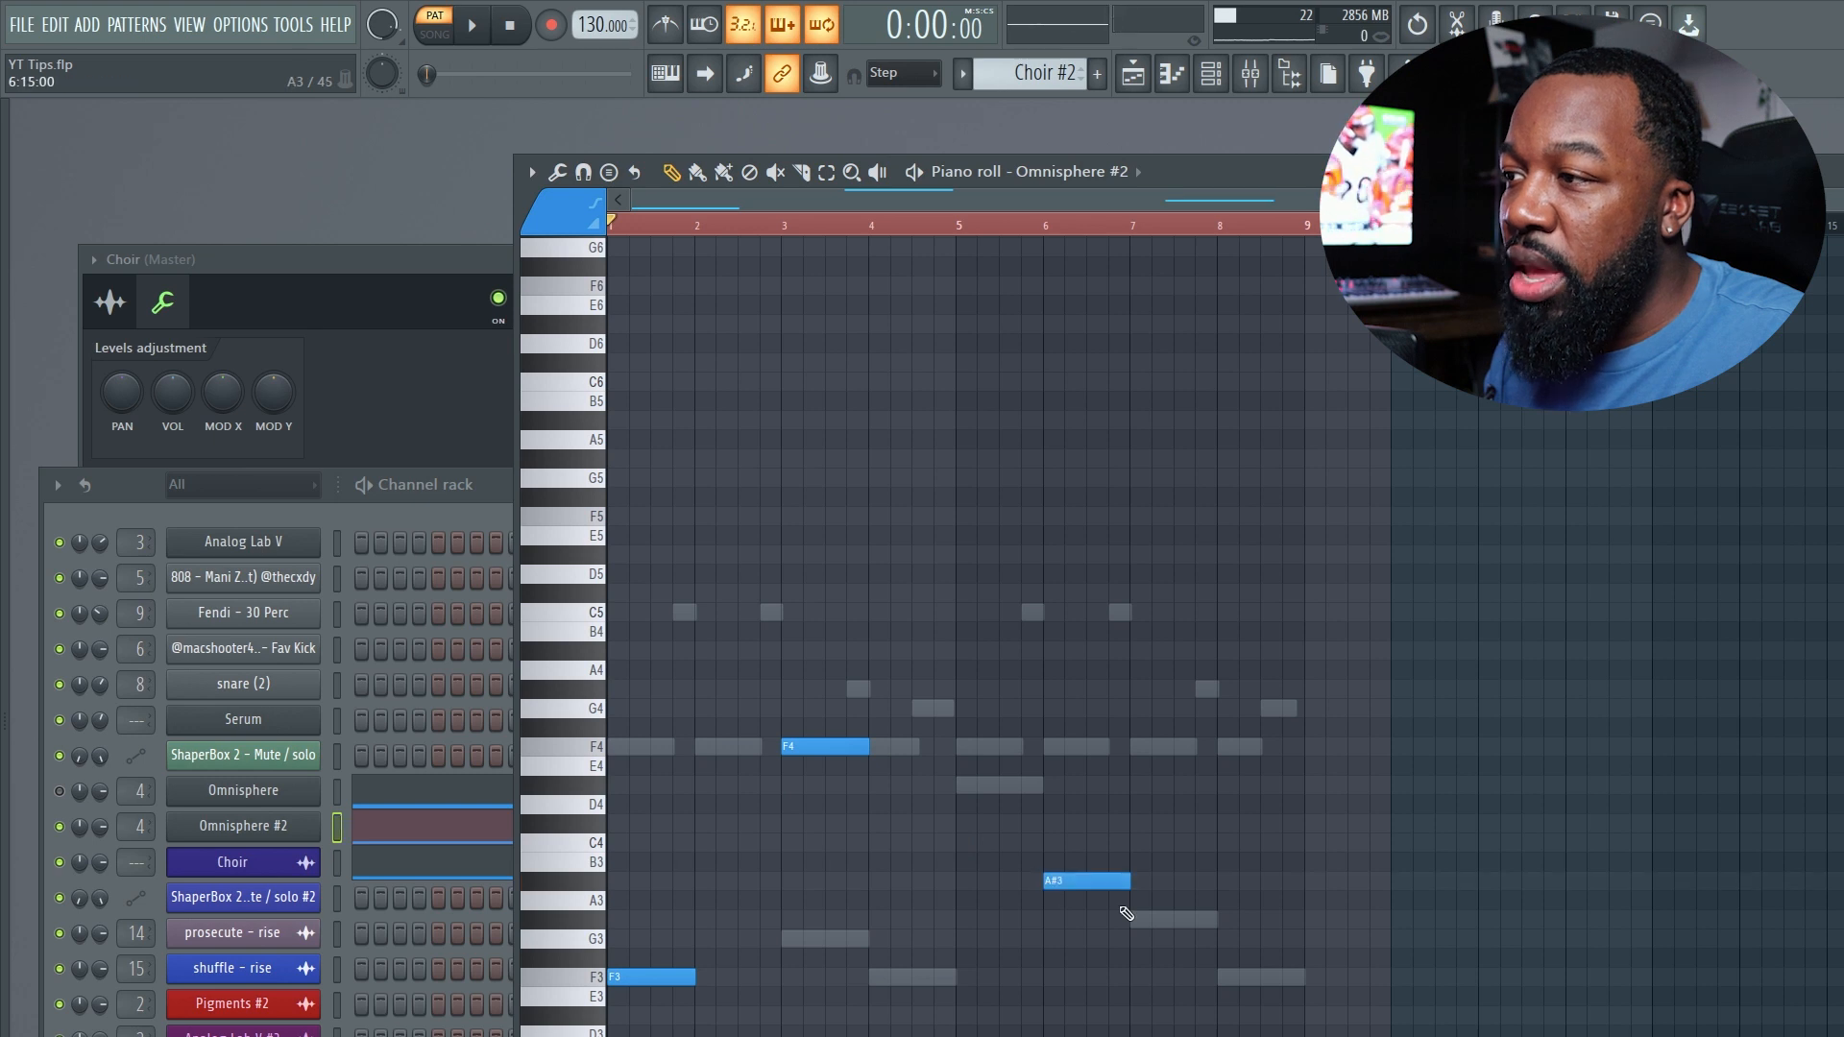
click(1137, 922)
click(1220, 979)
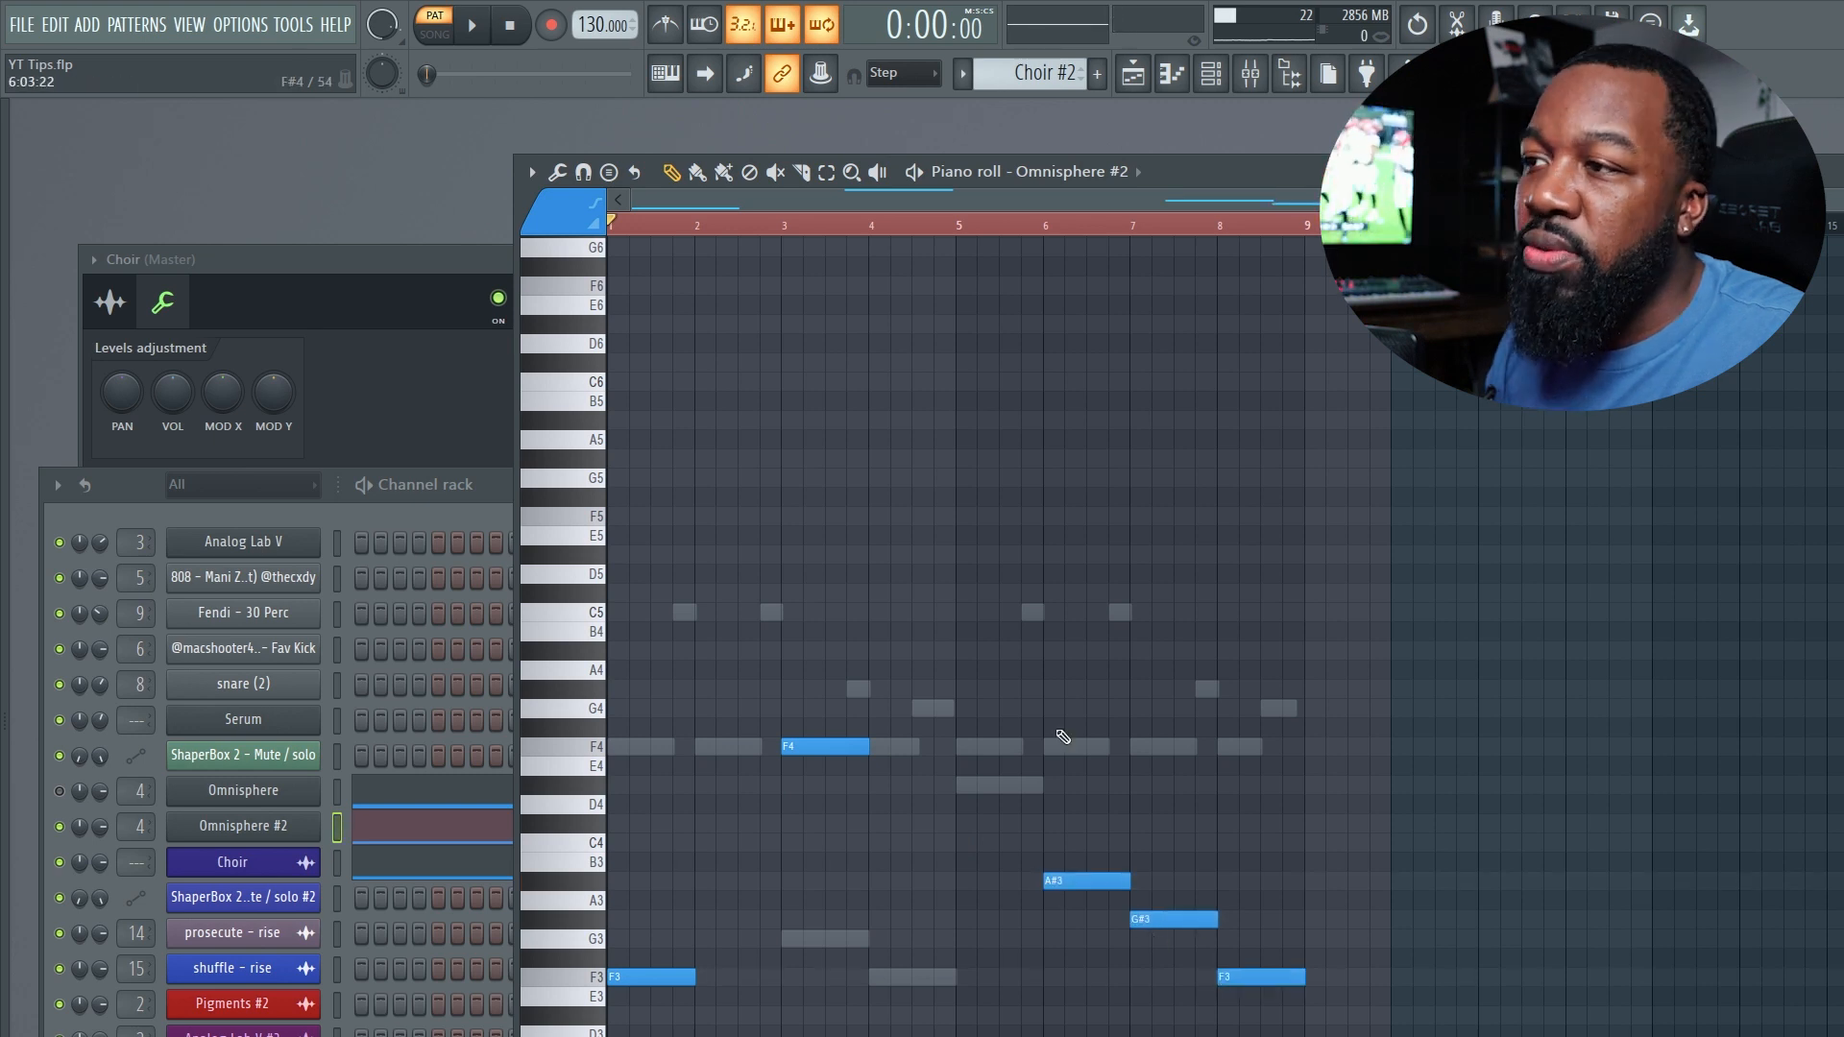
click(969, 787)
drag(991, 792, 988, 792)
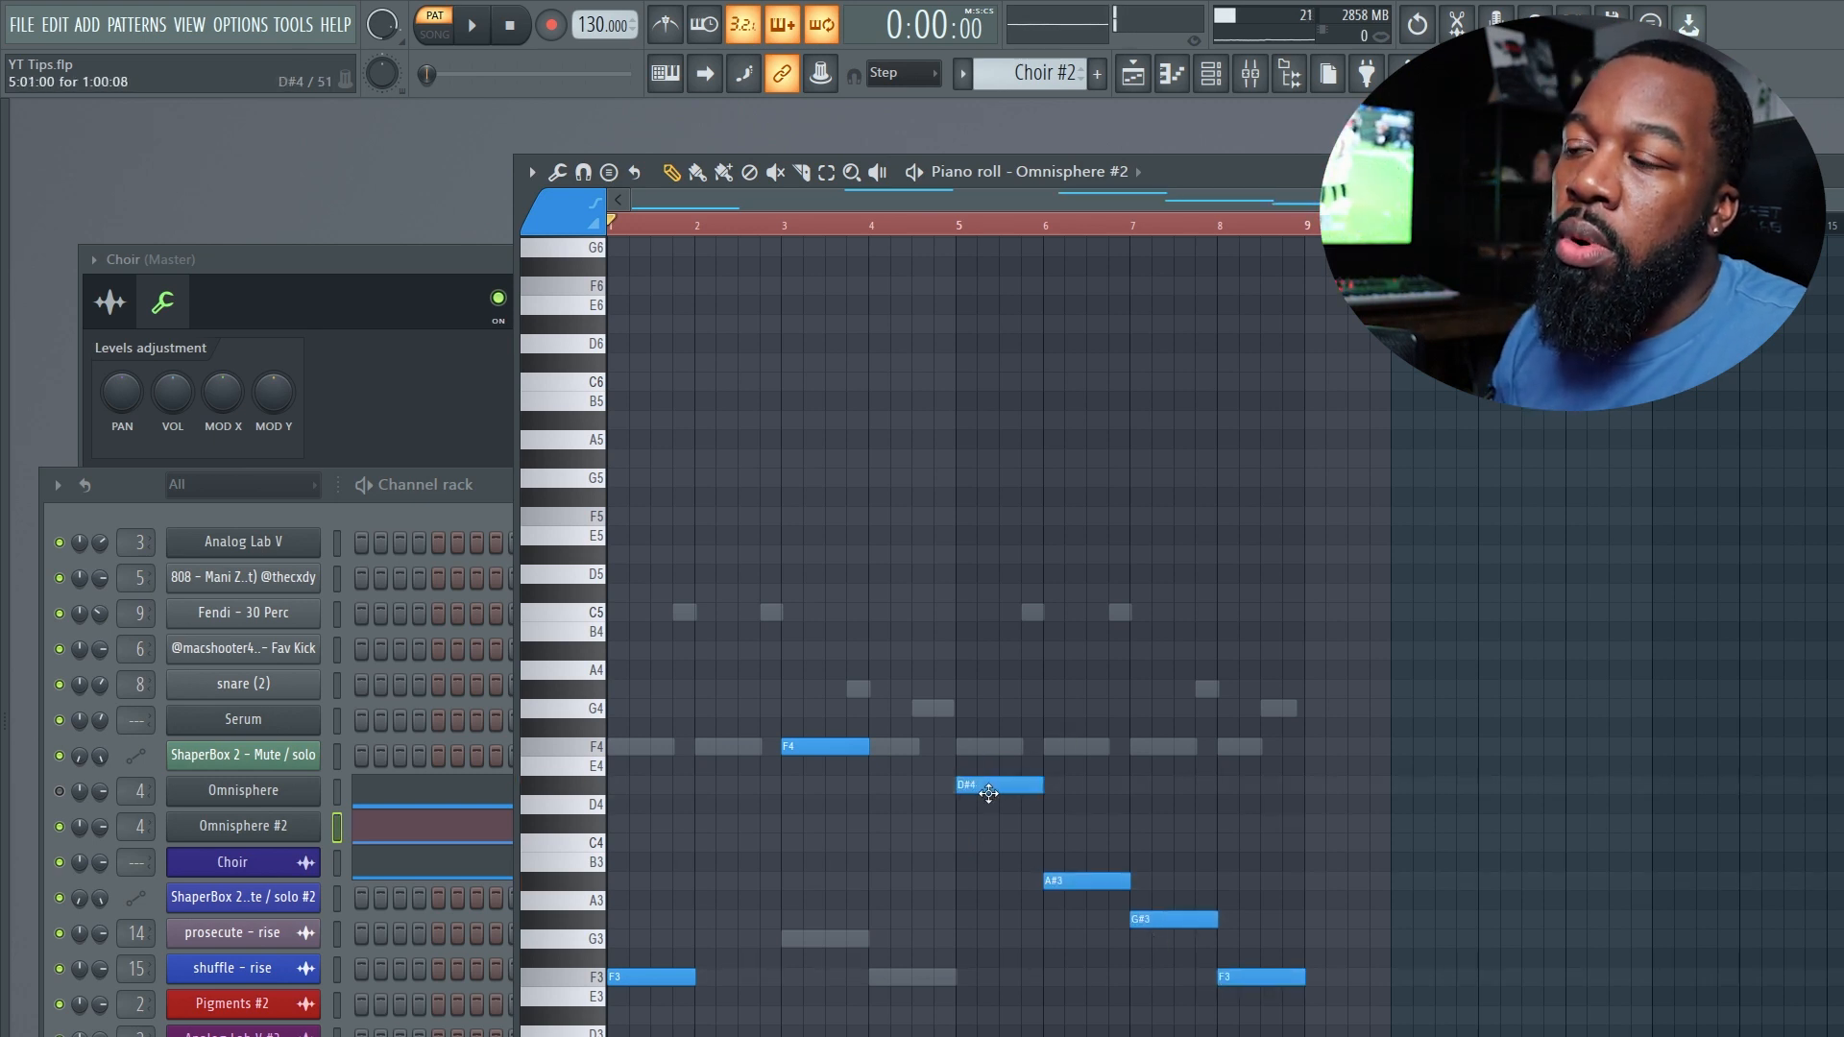